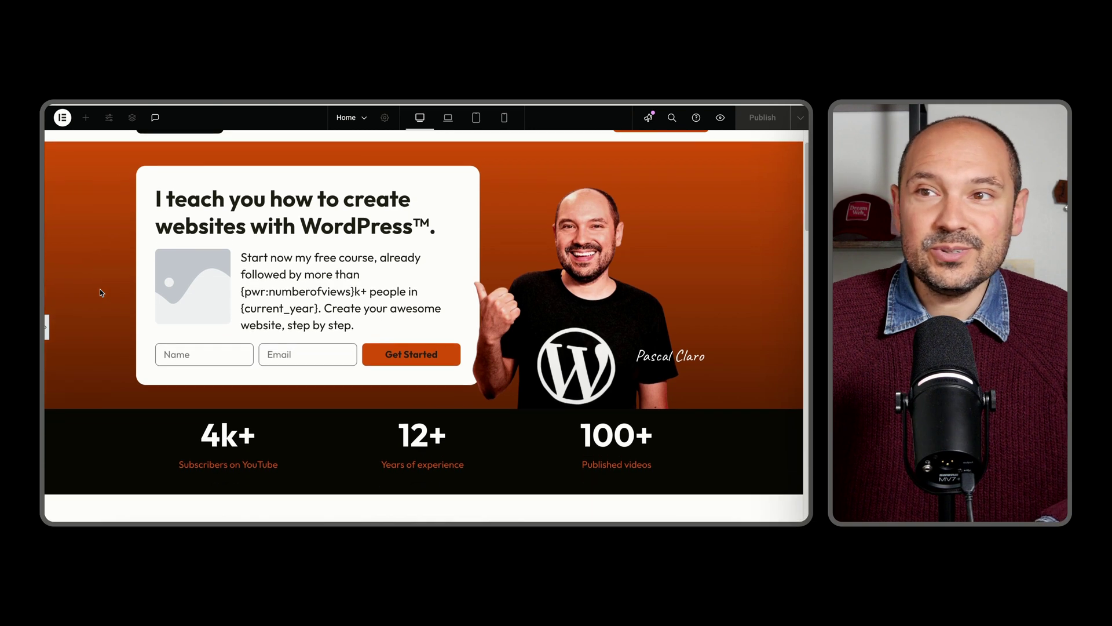
Examine how the Beautiful Stacking Cards section behaves while scrolling through the home page in desktop and mobile views.
{"action": "scroll", "coordinate": [100, 292], "scroll_direction": "down", "scroll_amount": 10}
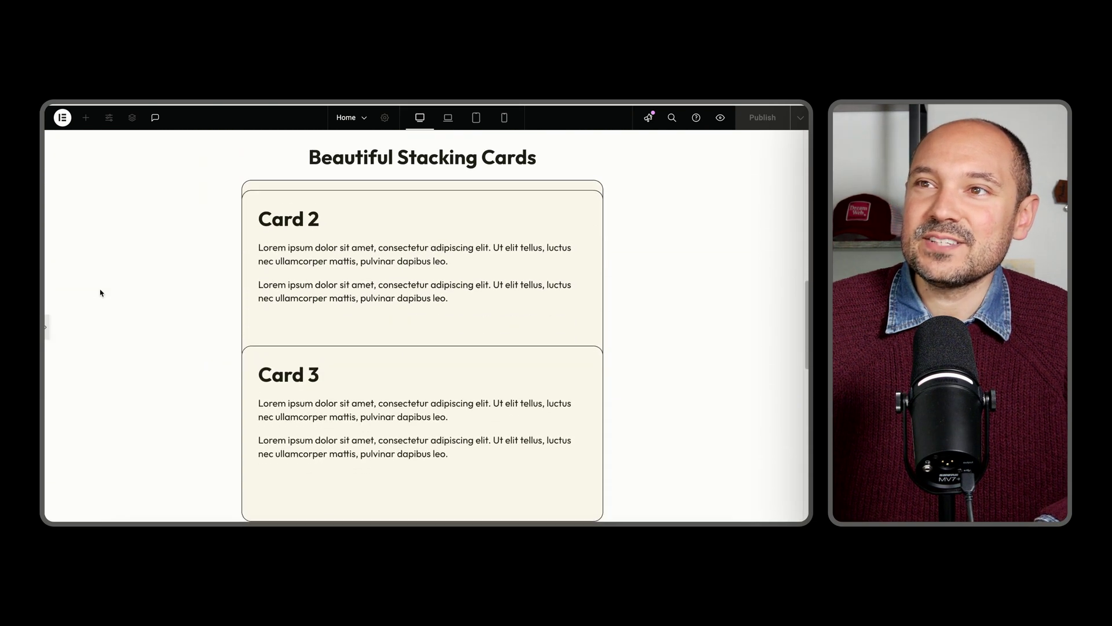
{"action": "scroll", "coordinate": [100, 292], "scroll_direction": "down", "scroll_amount": 2}
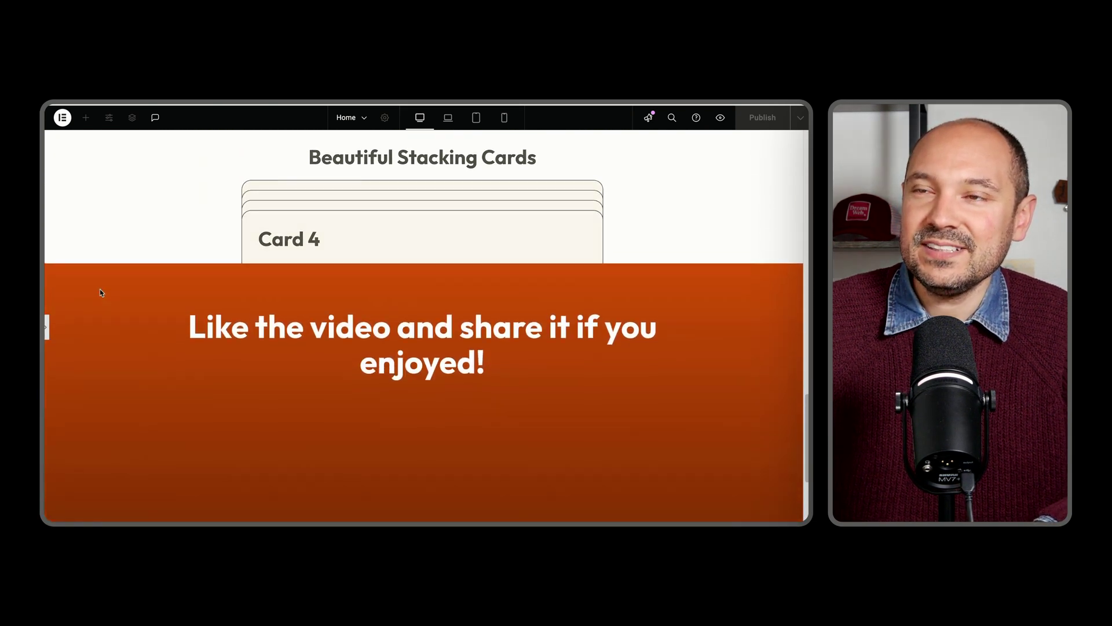
{"action": "scroll", "coordinate": [101, 293], "scroll_direction": "up", "scroll_amount": 10}
{"action": "scroll", "coordinate": [100, 293], "scroll_direction": "down", "scroll_amount": 5}
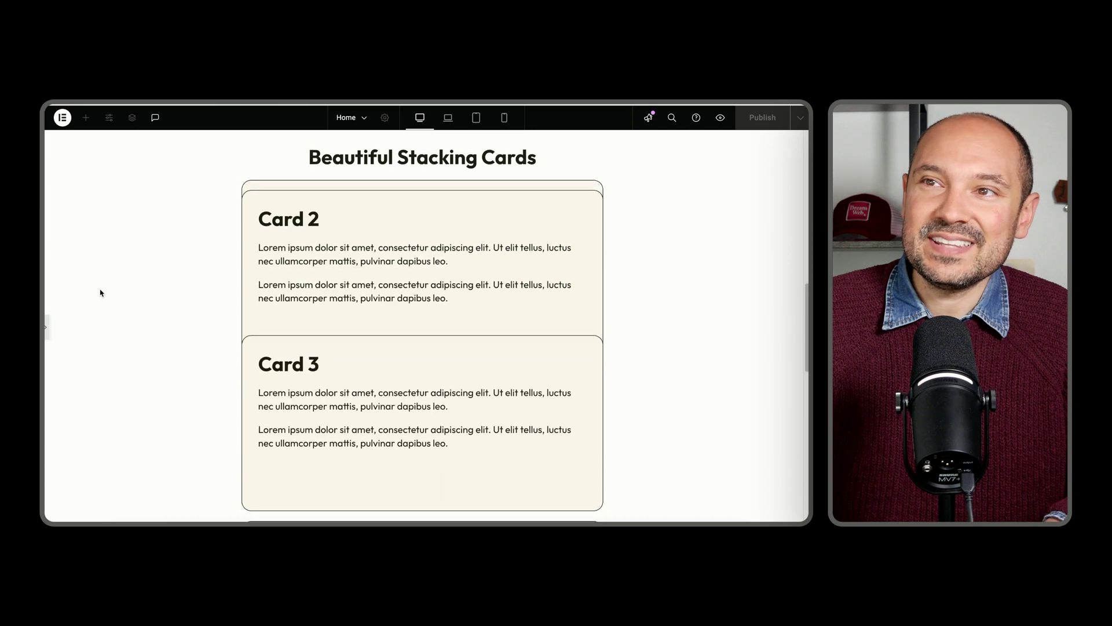
{"action": "scroll", "coordinate": [100, 292], "scroll_direction": "up", "scroll_amount": 8}
{"action": "scroll", "coordinate": [100, 293], "scroll_direction": "down", "scroll_amount": 10}
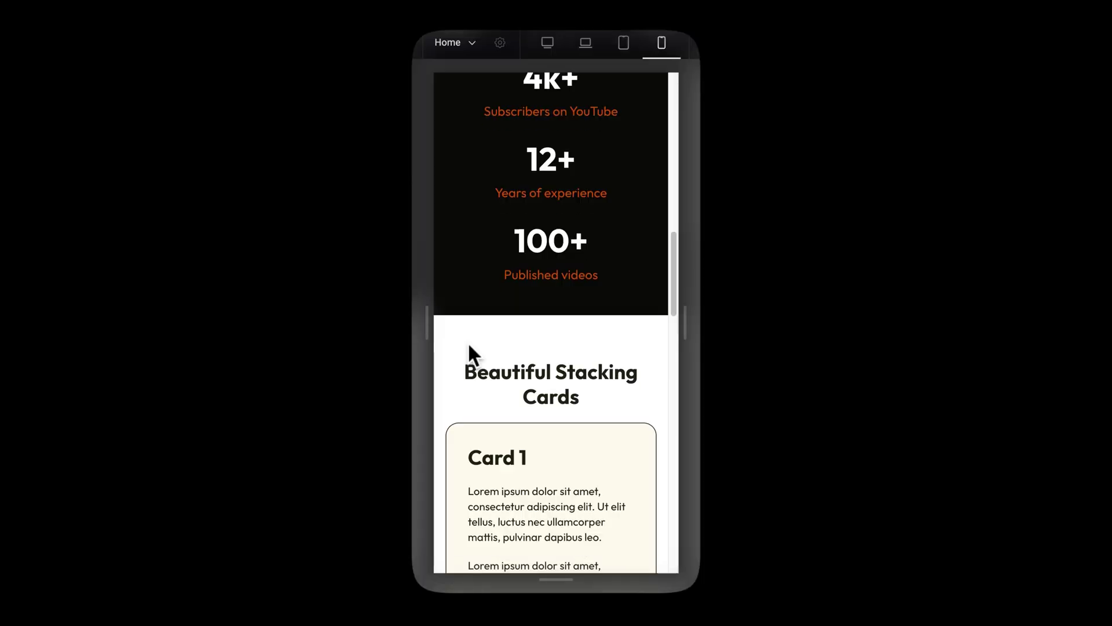
{"action": "scroll", "coordinate": [471, 351], "scroll_direction": "down", "scroll_amount": 5}
{"action": "scroll", "coordinate": [470, 346], "scroll_direction": "down", "scroll_amount": 5}
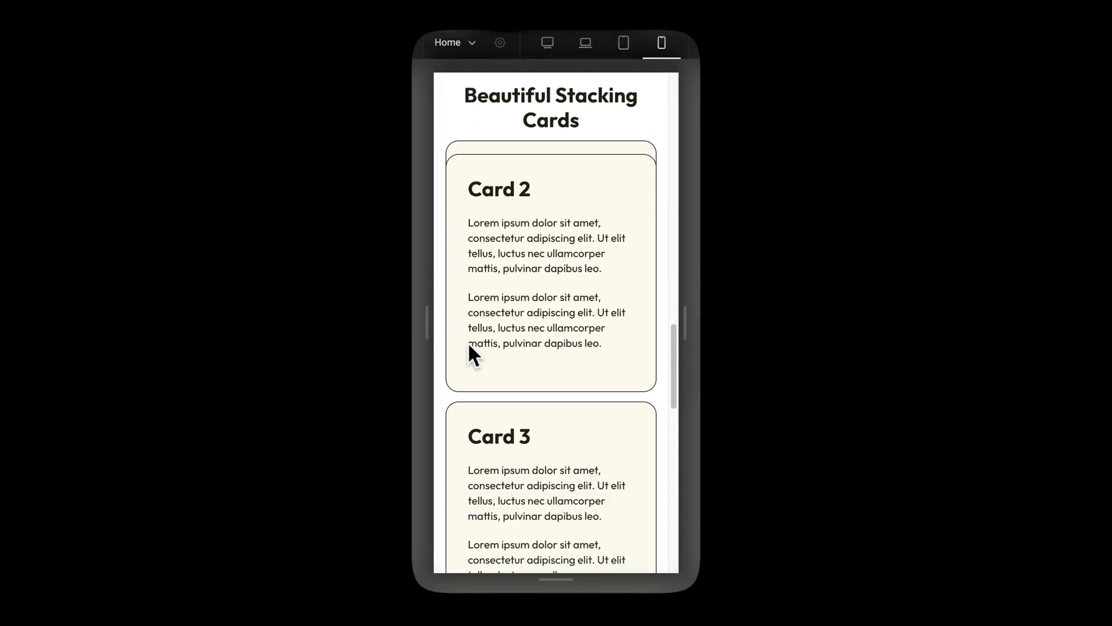
{"action": "scroll", "coordinate": [468, 342], "scroll_direction": "up", "scroll_amount": 10}
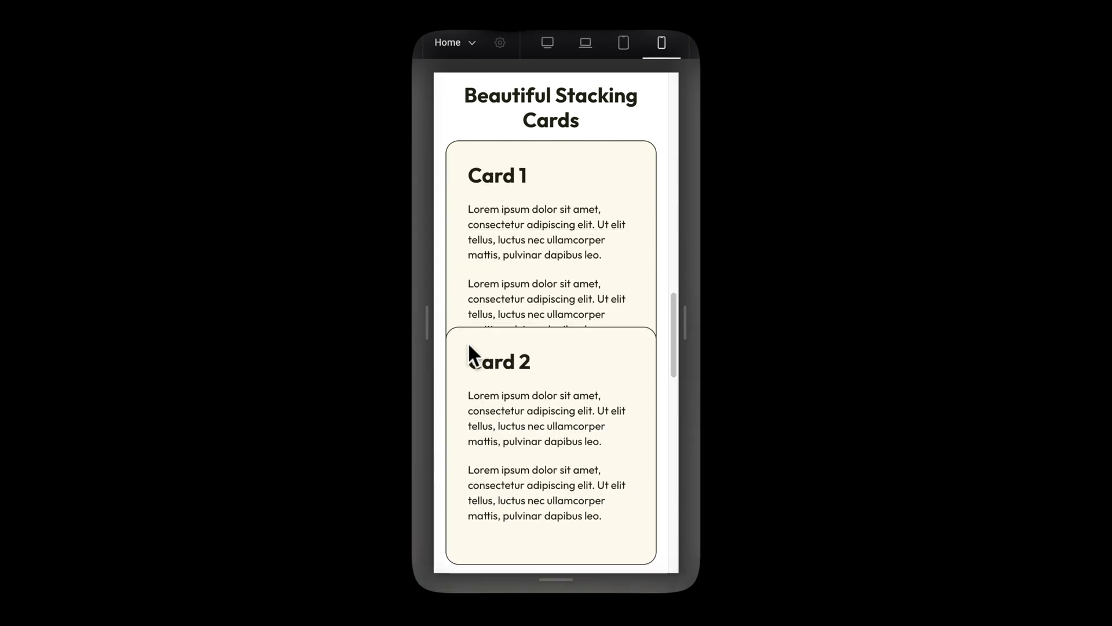
{"action": "scroll", "coordinate": [467, 342], "scroll_direction": "down", "scroll_amount": 3}
{"action": "scroll", "coordinate": [468, 342], "scroll_direction": "down", "scroll_amount": 5}
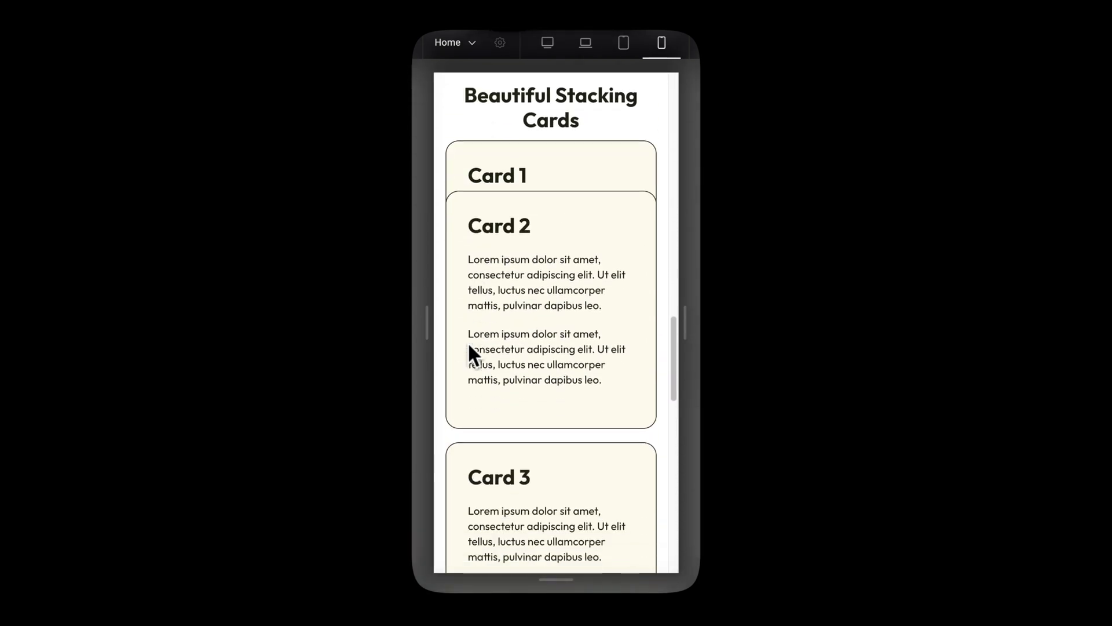
{"action": "scroll", "coordinate": [468, 341], "scroll_direction": "down", "scroll_amount": 3}
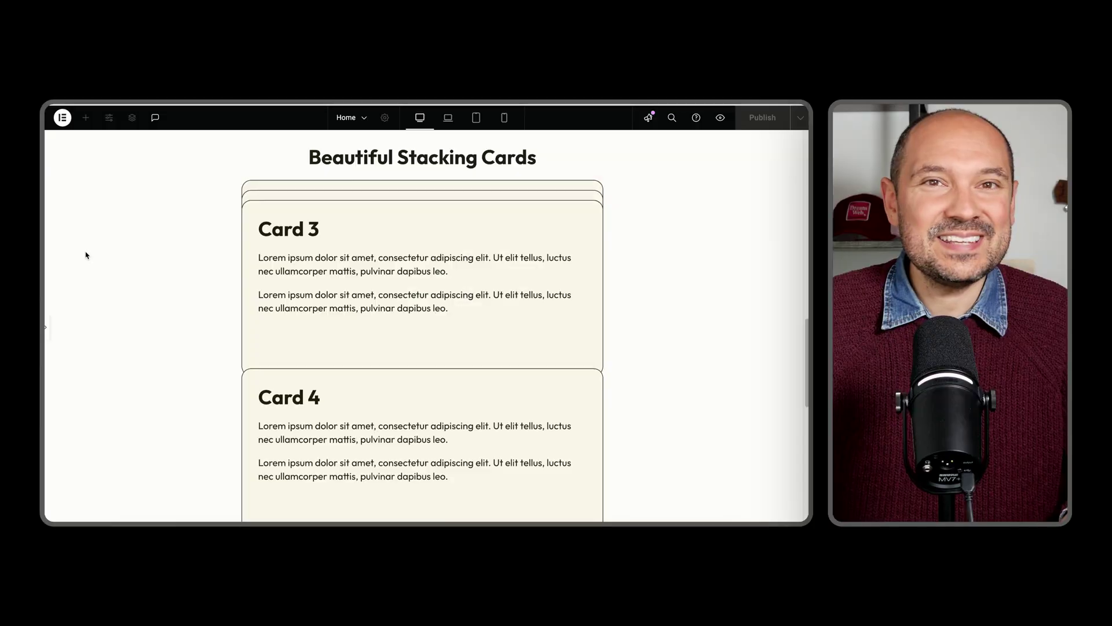
Review the desktop home page again from the hero down through the stacked cards, checking how each card overlaps the previous one.
{"action": "scroll", "coordinate": [86, 255], "scroll_direction": "up", "scroll_amount": 2}
{"action": "scroll", "coordinate": [86, 255], "scroll_direction": "up", "scroll_amount": 3}
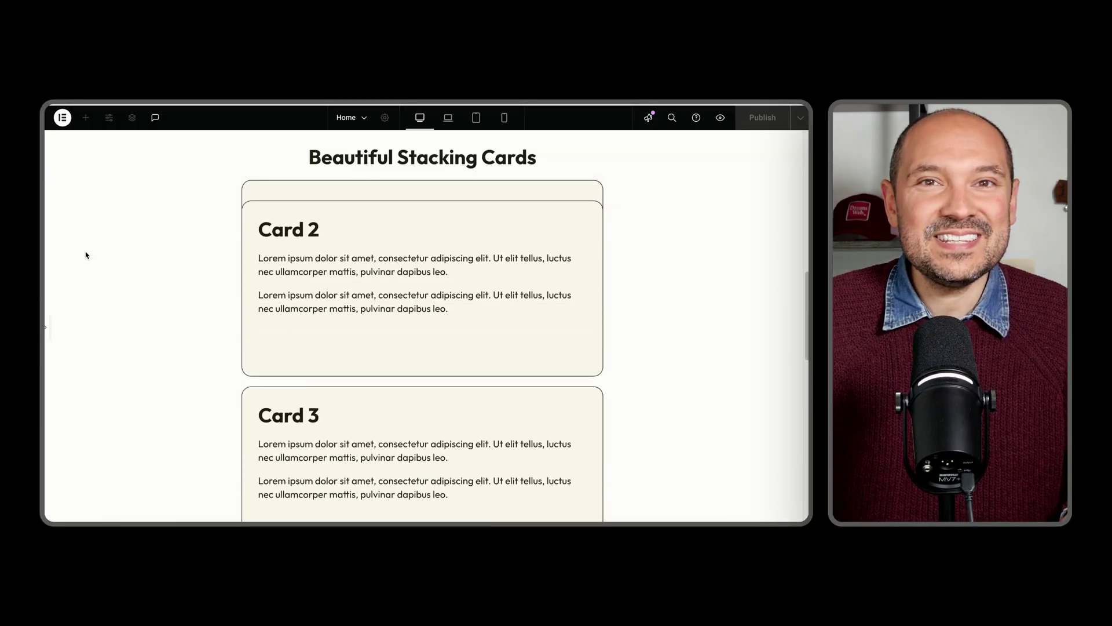
{"action": "scroll", "coordinate": [86, 255], "scroll_direction": "down", "scroll_amount": 3}
{"action": "scroll", "coordinate": [110, 264], "scroll_direction": "down", "scroll_amount": 4}
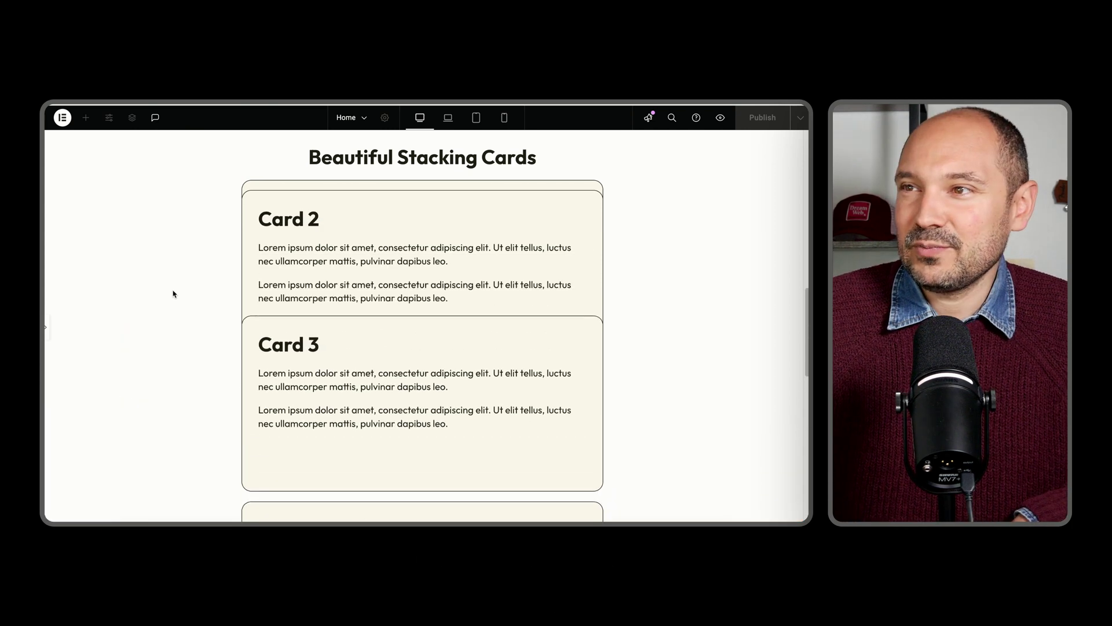
{"action": "scroll", "coordinate": [174, 294], "scroll_direction": "up", "scroll_amount": 5}
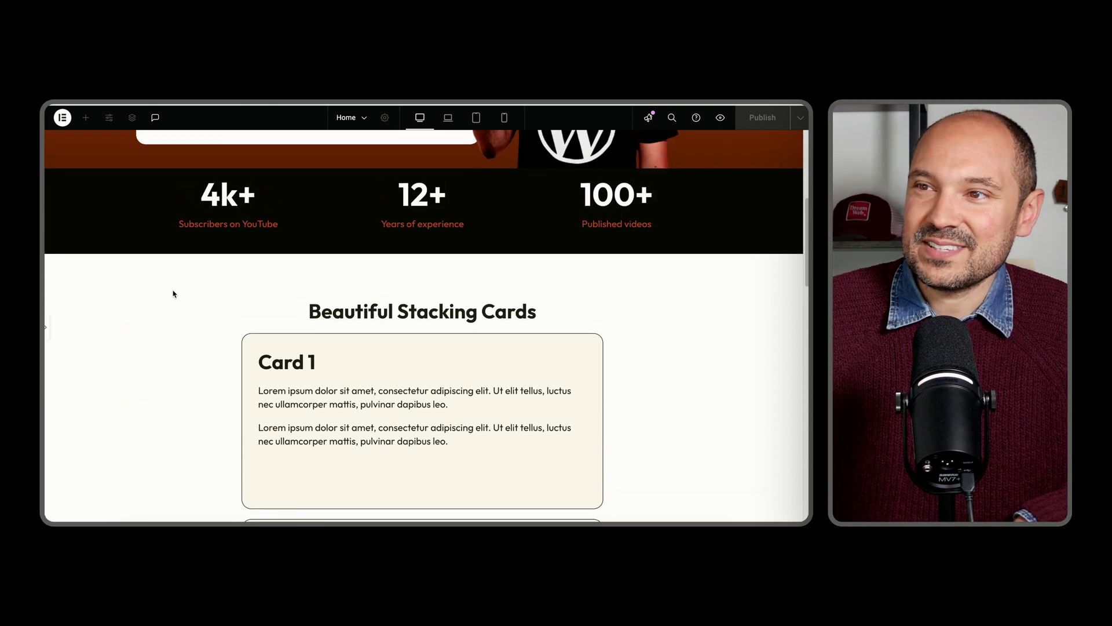
{"action": "scroll", "coordinate": [173, 293], "scroll_direction": "down", "scroll_amount": 3}
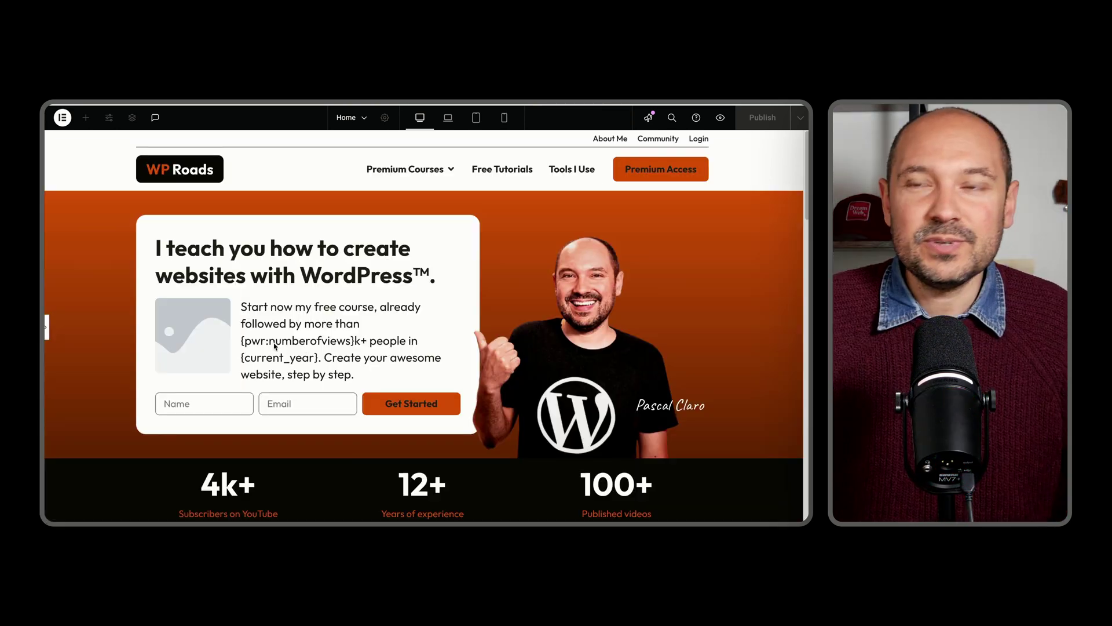
{"action": "scroll", "coordinate": [275, 346], "scroll_direction": "down", "scroll_amount": 10}
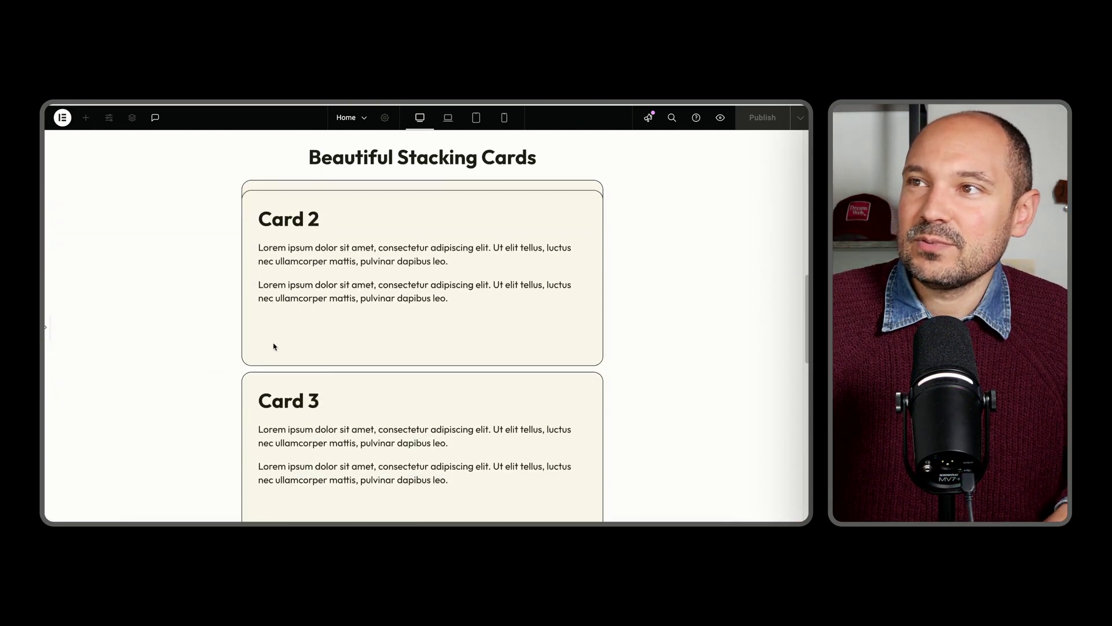
{"action": "scroll", "coordinate": [274, 347], "scroll_direction": "down", "scroll_amount": 5}
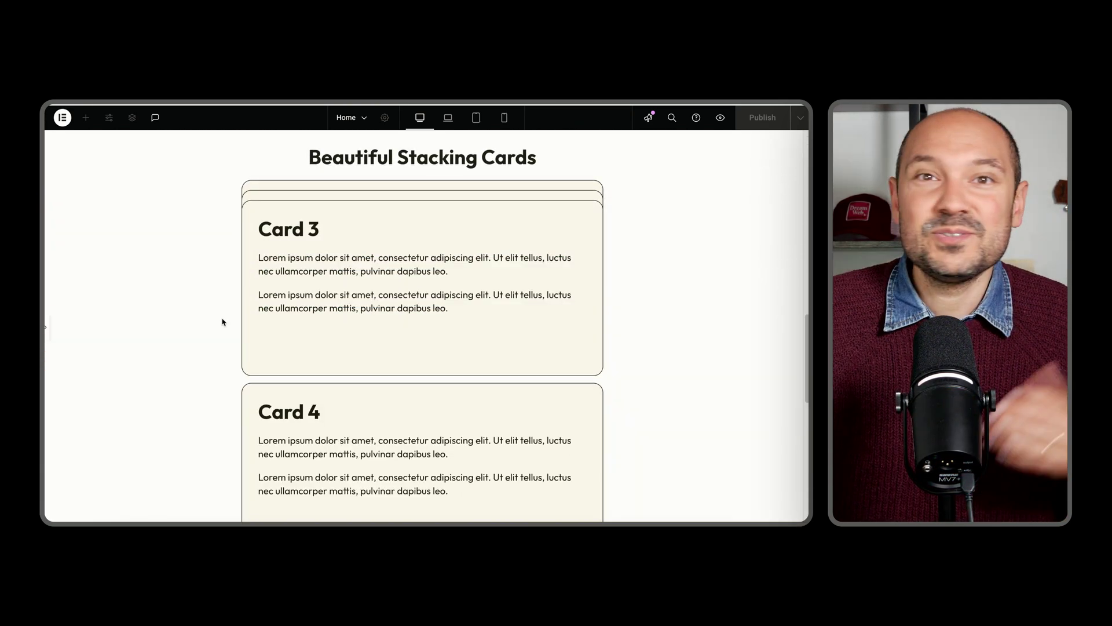
{"action": "scroll", "coordinate": [223, 322], "scroll_direction": "down", "scroll_amount": 5}
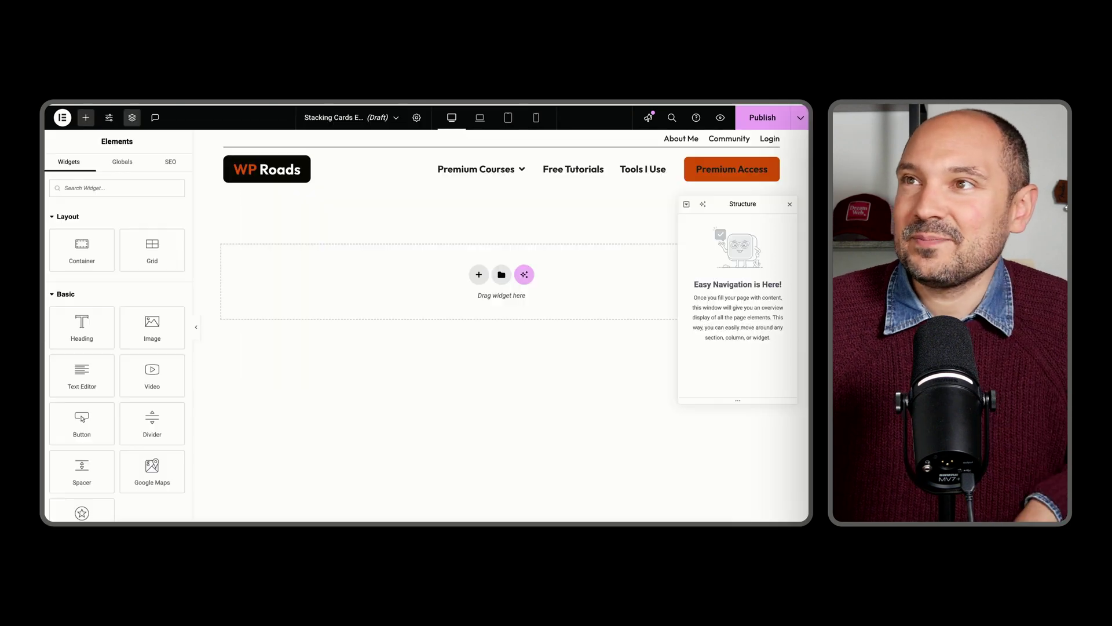
Add a Flexbox container named "Stacking Cards" to the empty page and nest a container named "Stacking Wrapper" inside it.
{"action": "left_click", "coordinate": [480, 277]}
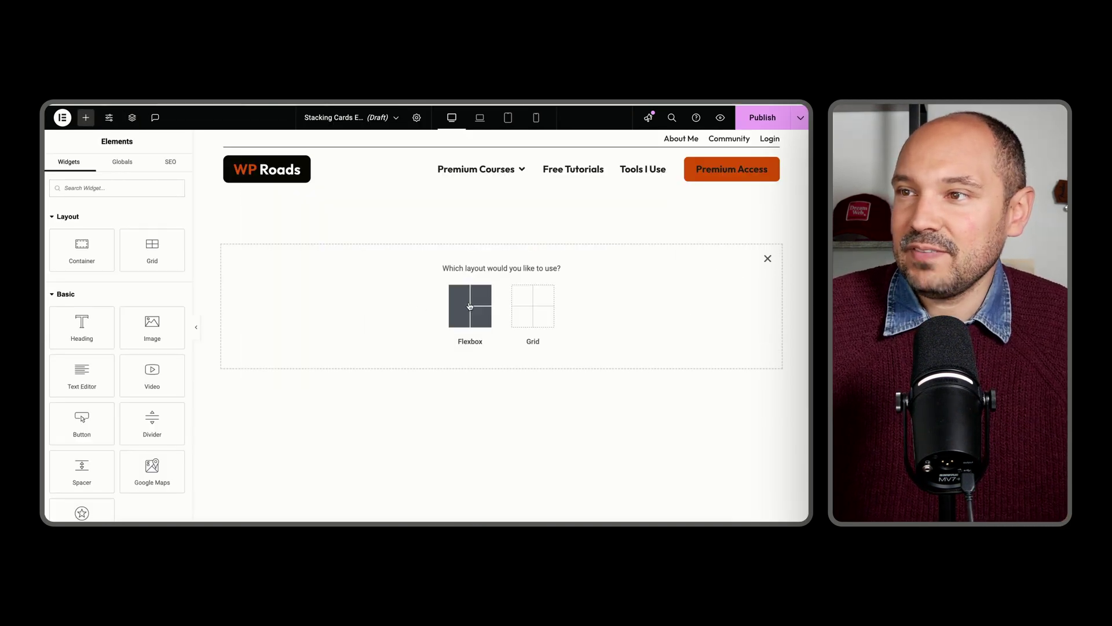
{"action": "left_click", "coordinate": [469, 303]}
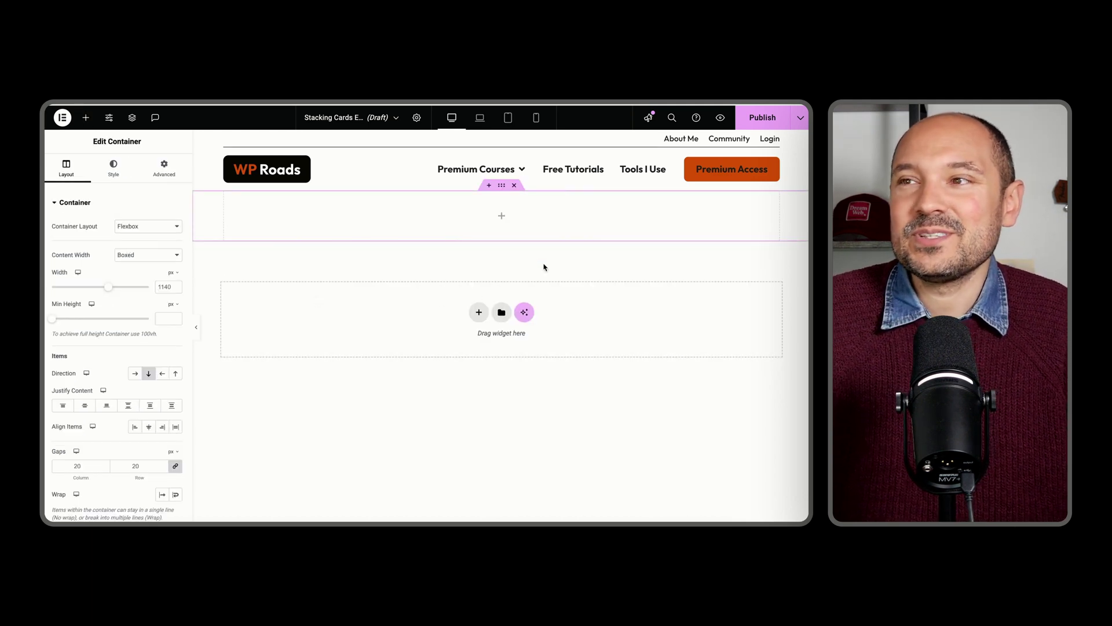
{"action": "left_click", "coordinate": [132, 117]}
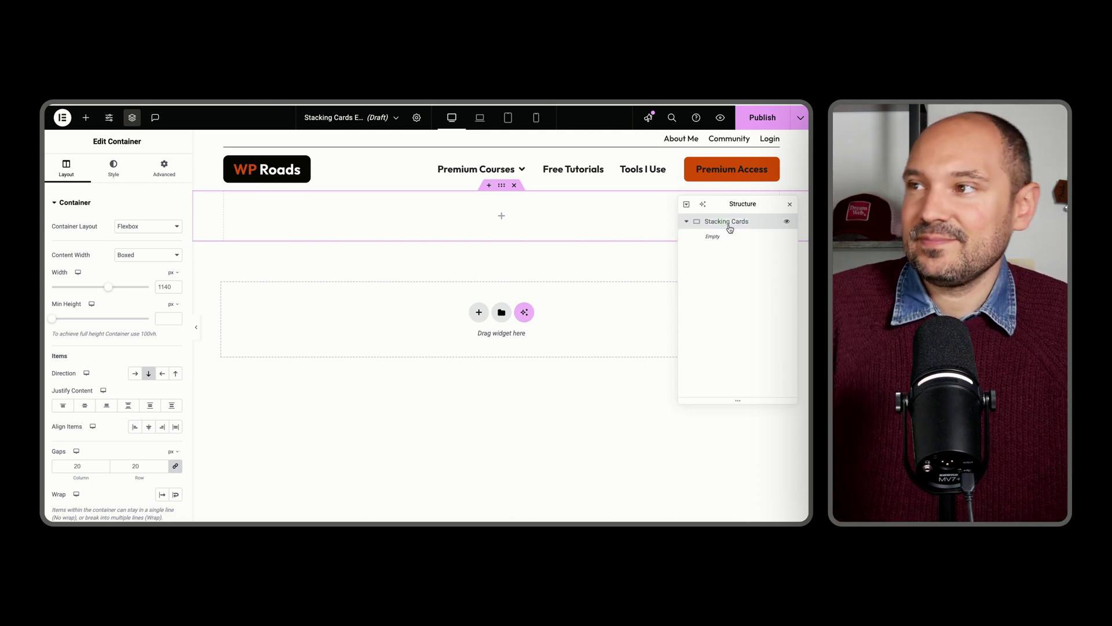
{"action": "left_click", "coordinate": [503, 217]}
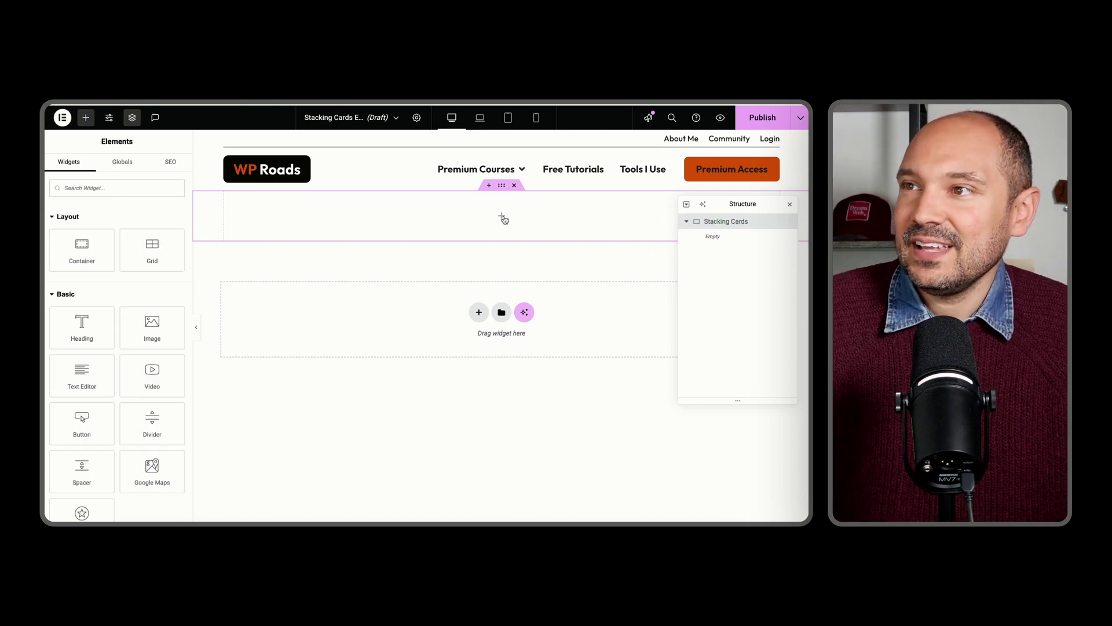
{"action": "left_click_drag", "start_coordinate": [81, 249], "coordinate": [362, 227]}
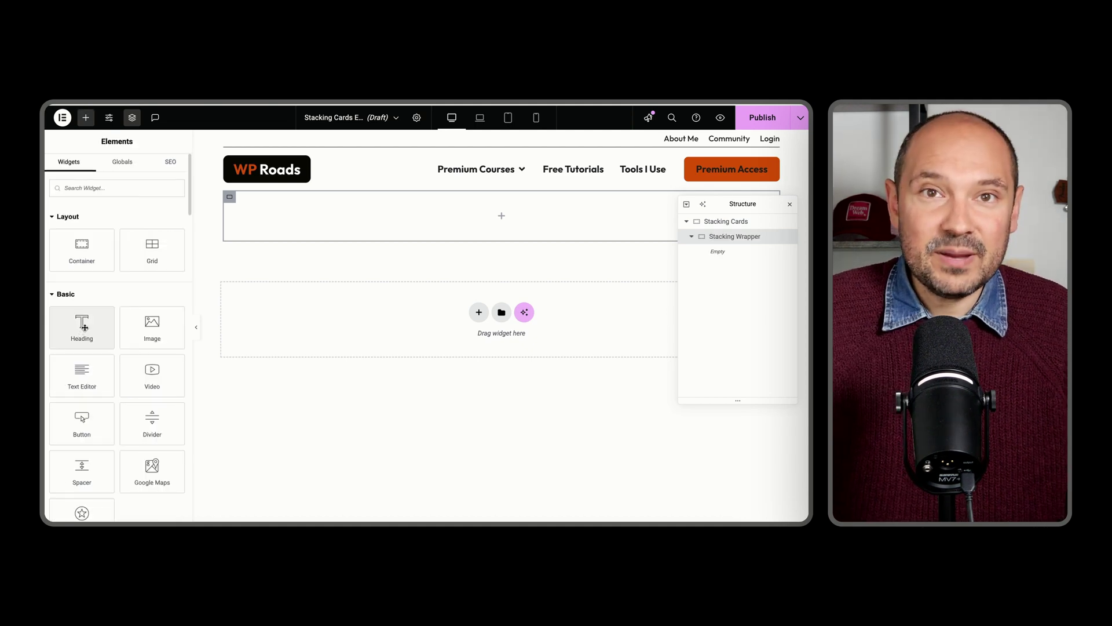
Add a centered heading reading "Beautiful Stacking Cards" inside the Stacking Wrapper container.
{"action": "left_click_drag", "start_coordinate": [77, 317], "coordinate": [429, 231]}
{"action": "triple_click", "coordinate": [125, 238]}
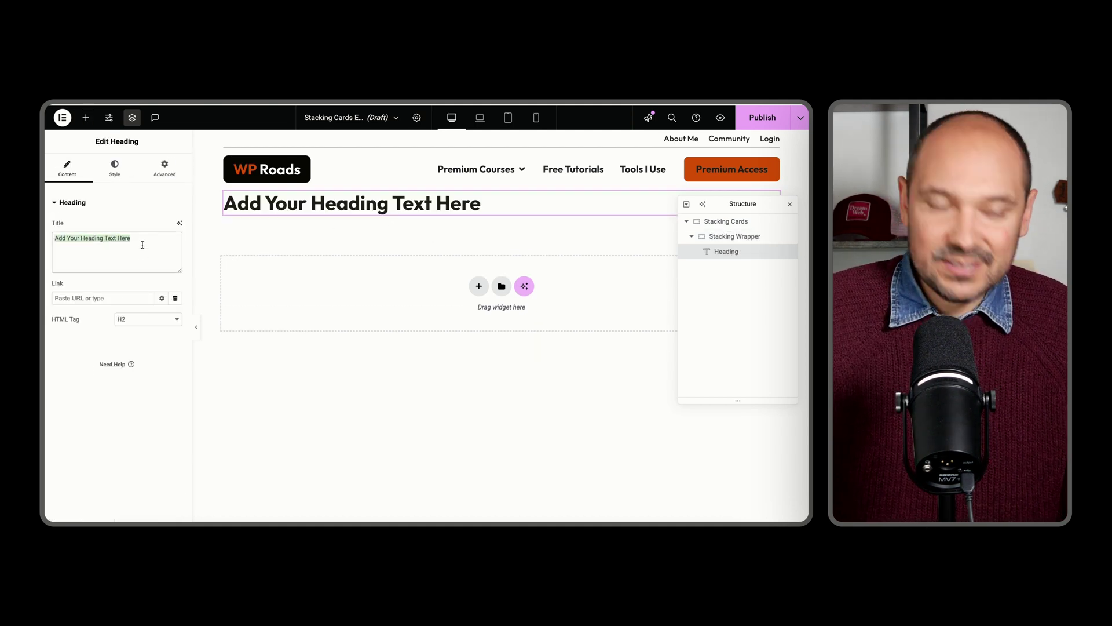
{"action": "type", "text": "Bea"}
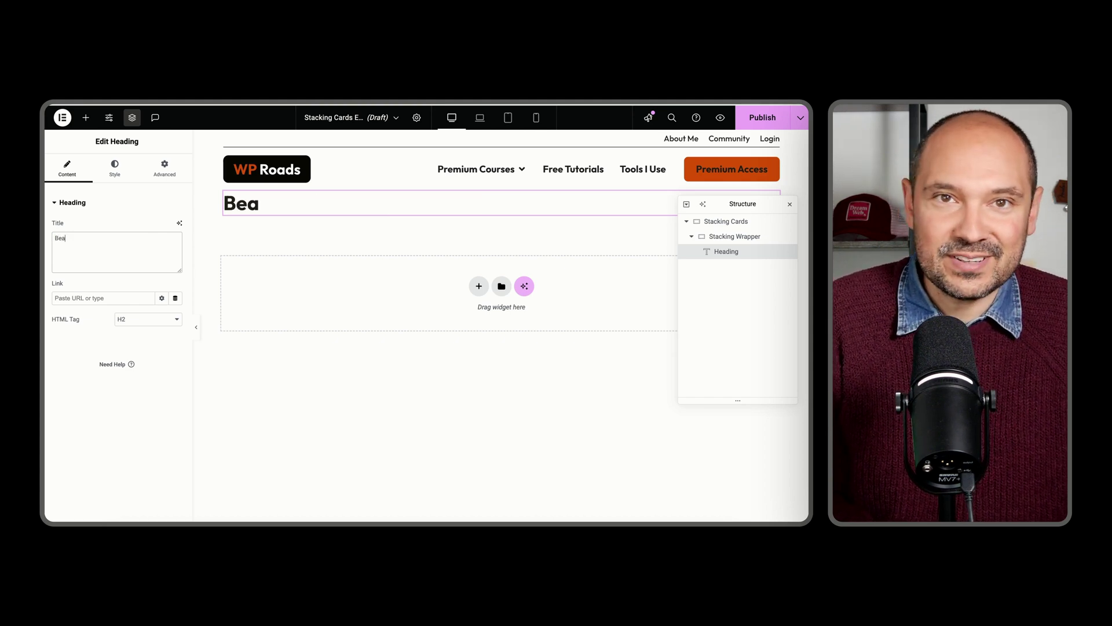
{"action": "type", "text": "utiful Stacking Cards"}
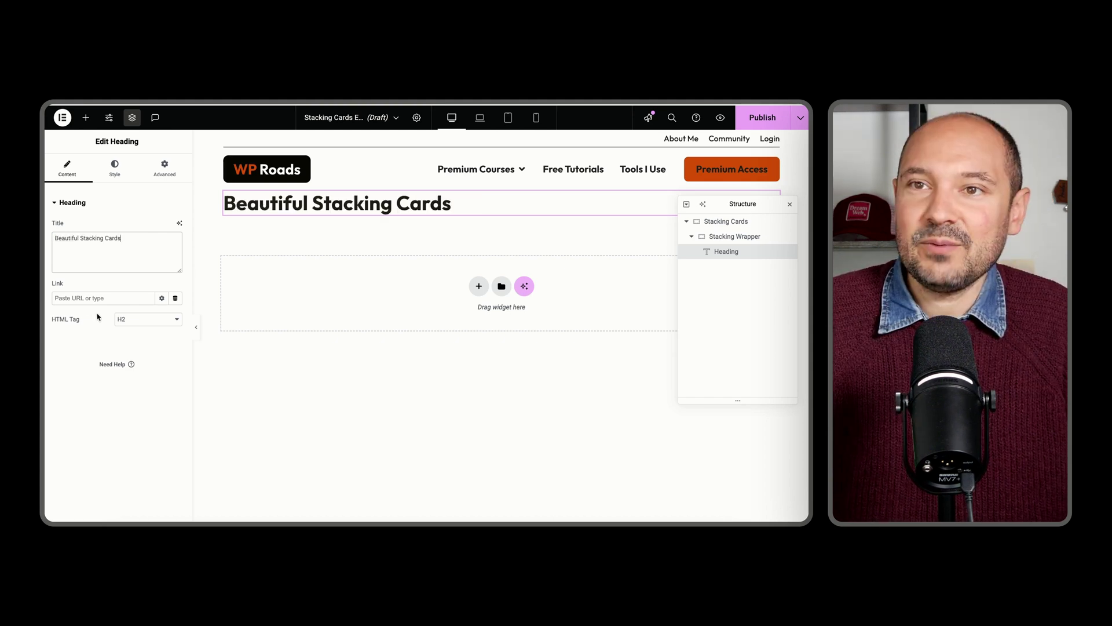
{"action": "left_click", "coordinate": [115, 167]}
{"action": "left_click", "coordinate": [148, 226]}
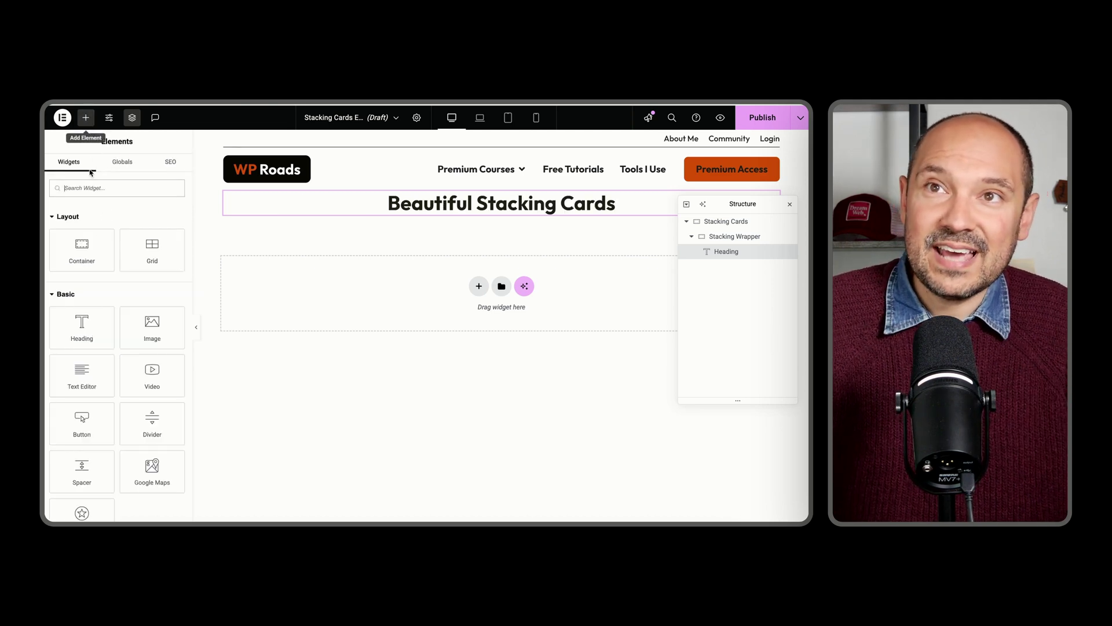
Add a container below the heading inside the Stacking Wrapper and name it "Card 1".
{"action": "left_click_drag", "start_coordinate": [82, 247], "coordinate": [412, 211]}
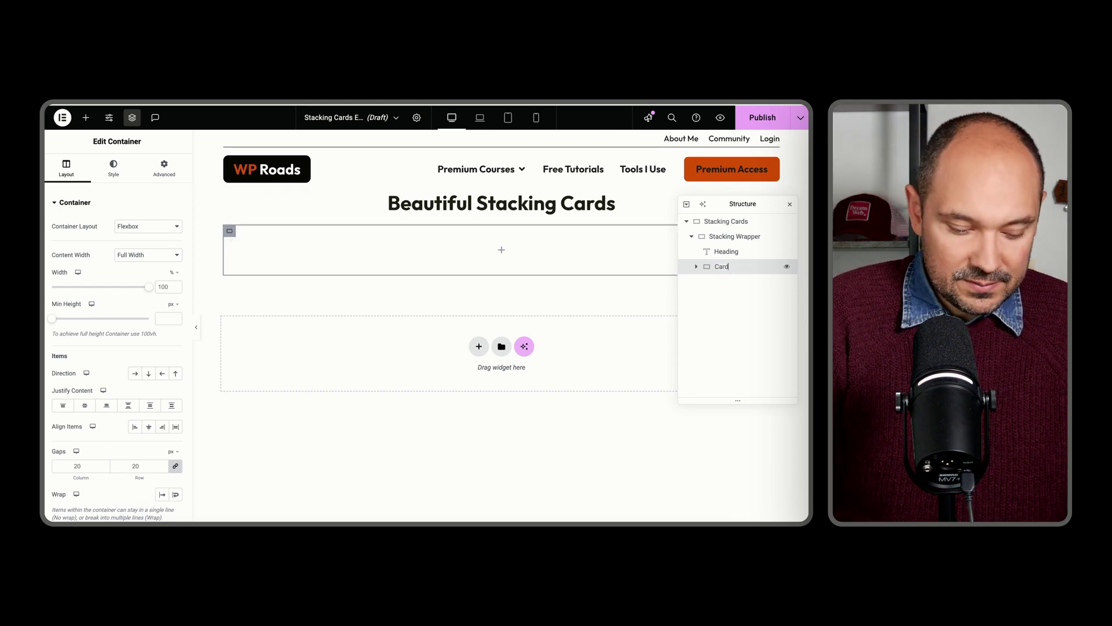
{"action": "type", "text": "1"}
{"action": "key", "text": "Return"}
Duplicate the Card 1 container and rename the copy "Card 2".
{"action": "right_click", "coordinate": [312, 244]}
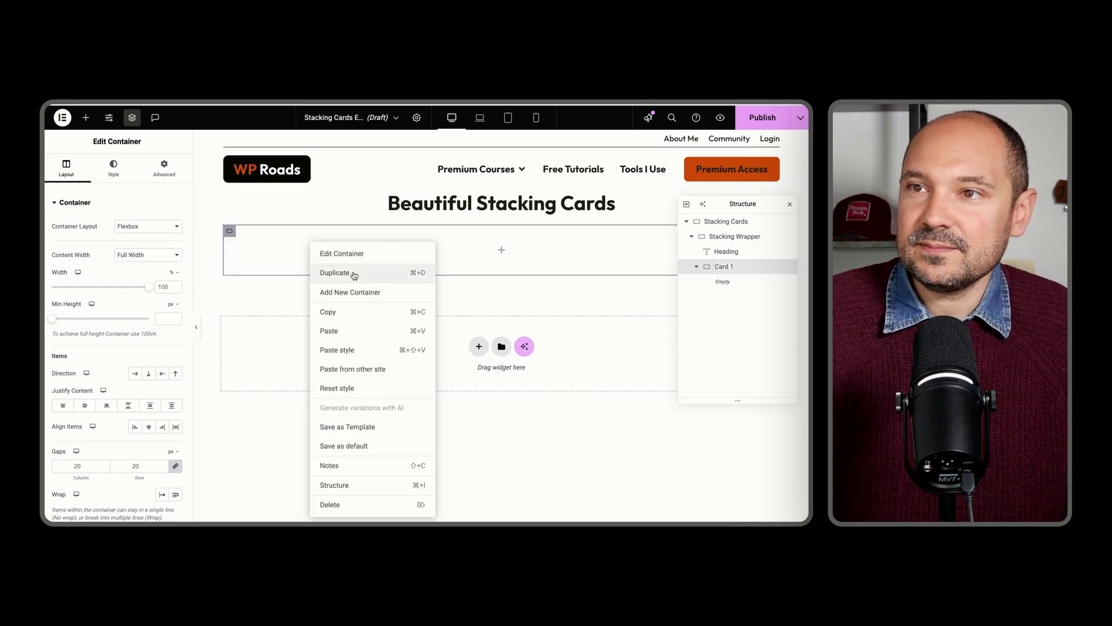
{"action": "left_click", "coordinate": [354, 275]}
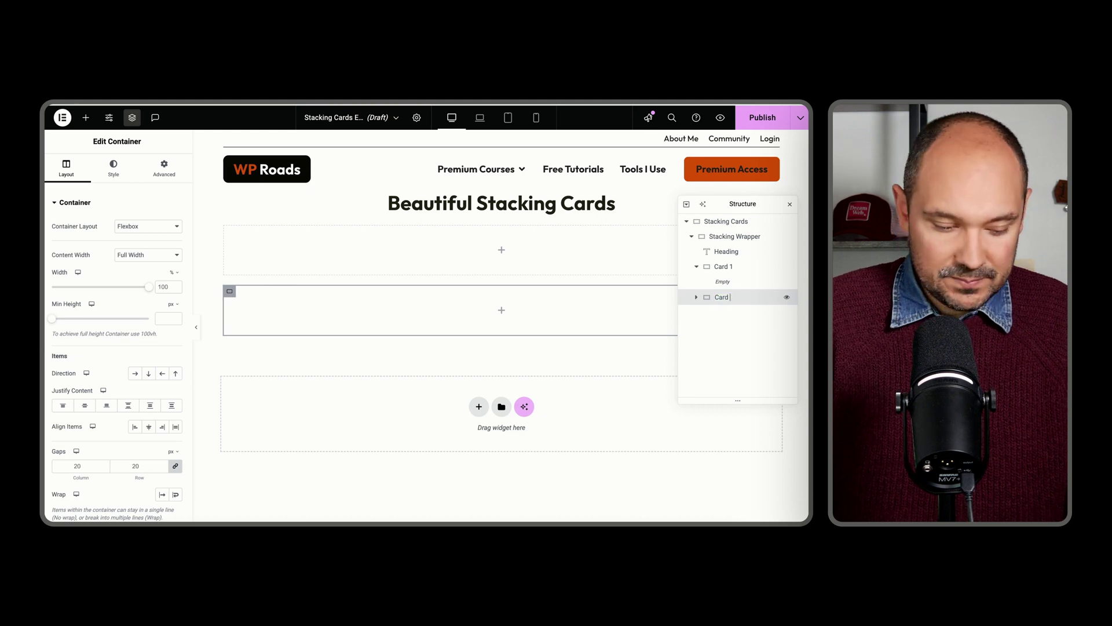
{"action": "type", "text": "2"}
{"action": "key", "text": "Return"}
Create two more card containers by duplication and rename them "Card 3" and "Card 4".
{"action": "right_click", "coordinate": [291, 301]}
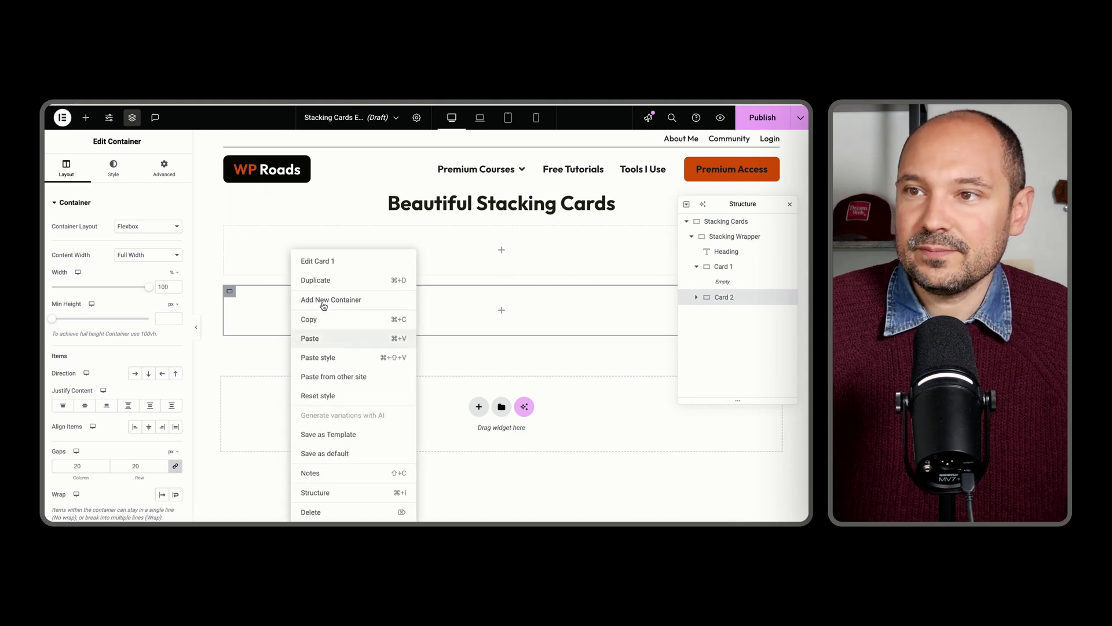
{"action": "left_click", "coordinate": [321, 278]}
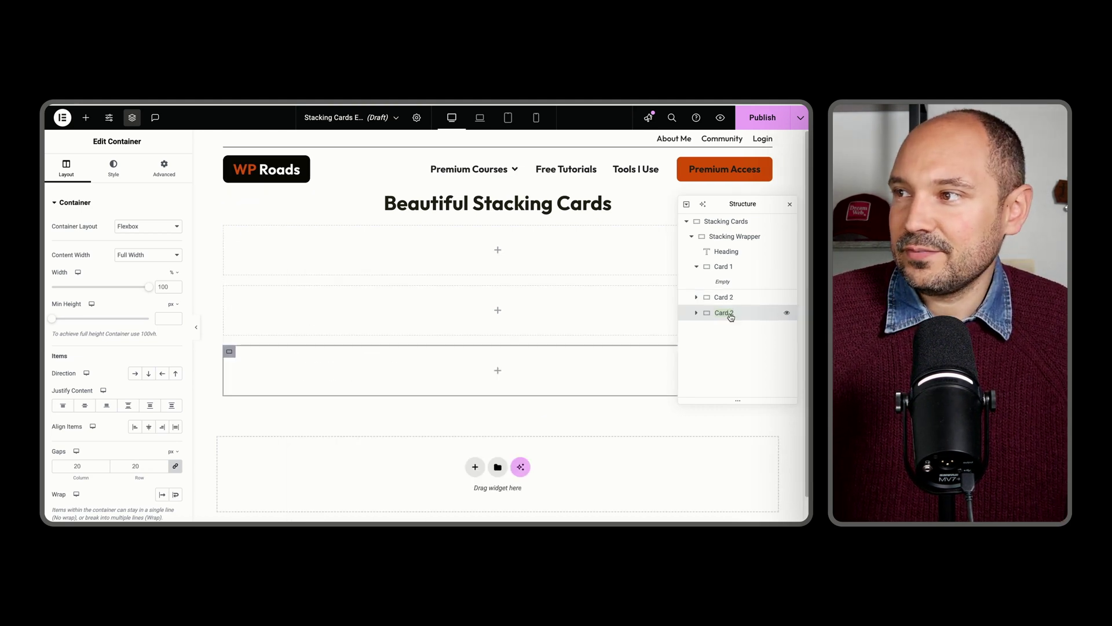
{"action": "key", "text": "Return"}
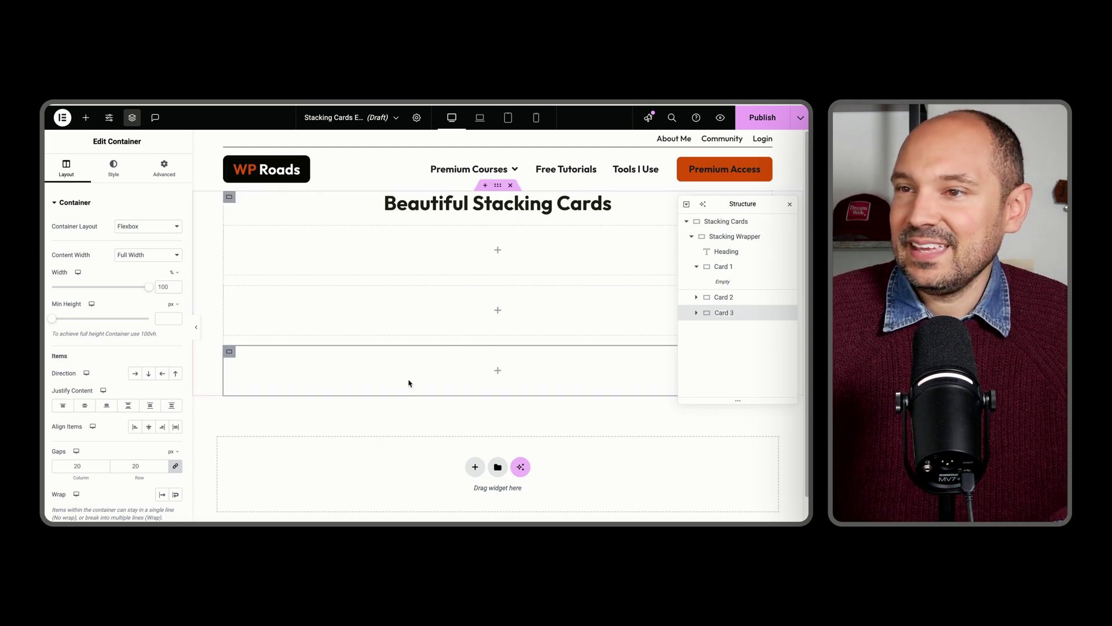
{"action": "right_click", "coordinate": [342, 374]}
{"action": "left_click", "coordinate": [367, 282]}
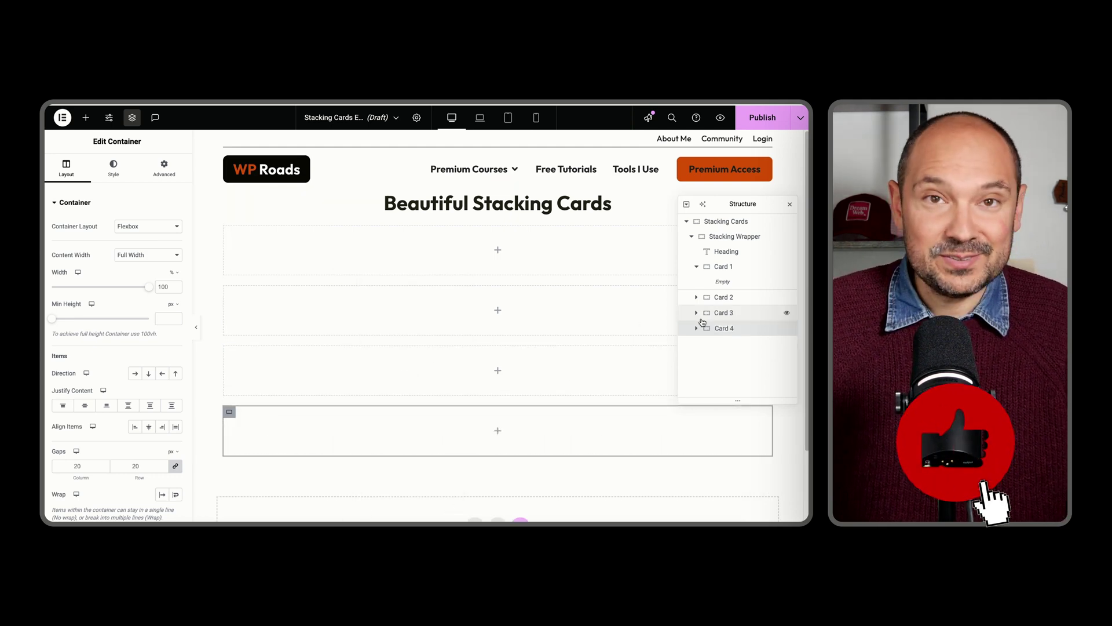
{"action": "key", "text": "Return"}
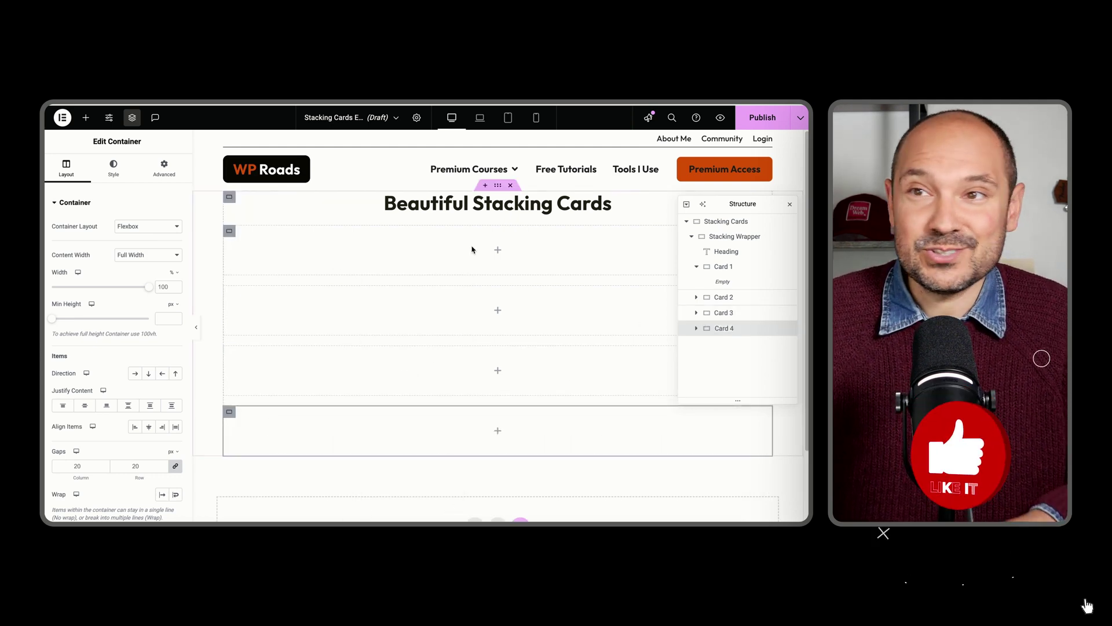
Give the Card 1 container a cream background and a solid 1 px border with a 30 px radius.
{"action": "left_click", "coordinate": [229, 233]}
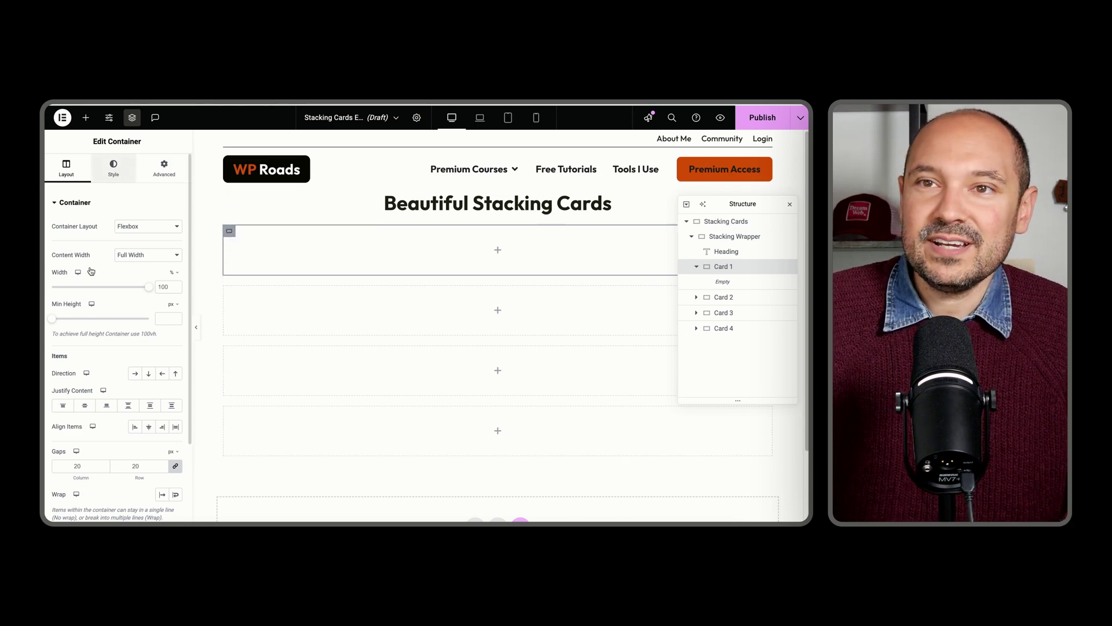
{"action": "left_click", "coordinate": [114, 168]}
{"action": "left_click", "coordinate": [137, 248]}
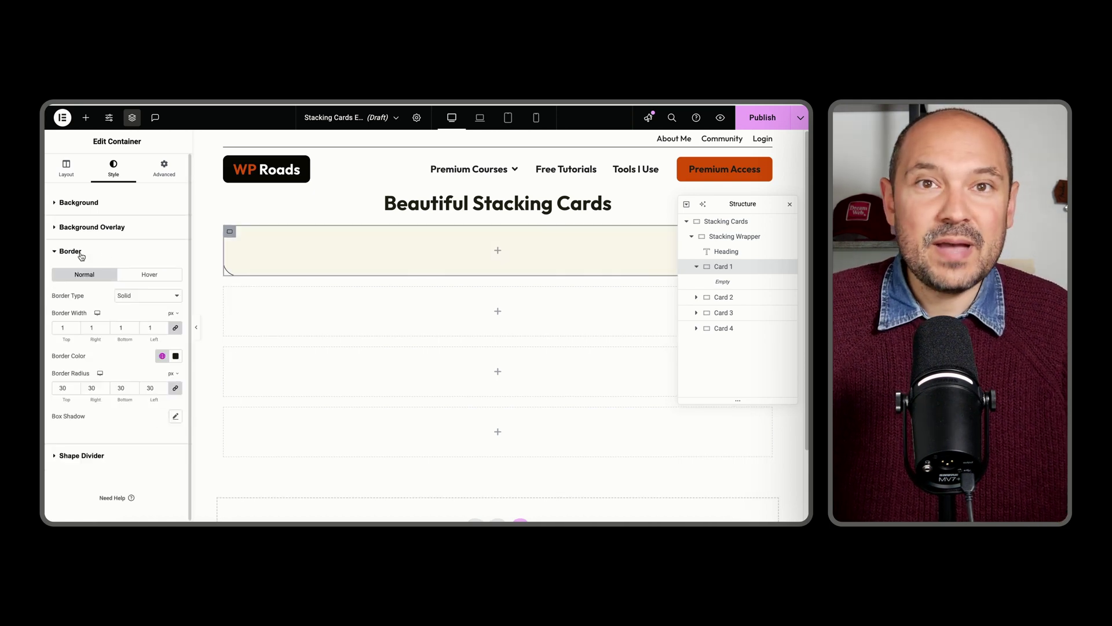
Copy the Card 1 container's style and apply it to the Card 2, Card 3 and Card 4 containers.
{"action": "right_click", "coordinate": [256, 248]}
{"action": "left_click", "coordinate": [280, 316]}
{"action": "right_click", "coordinate": [280, 318]}
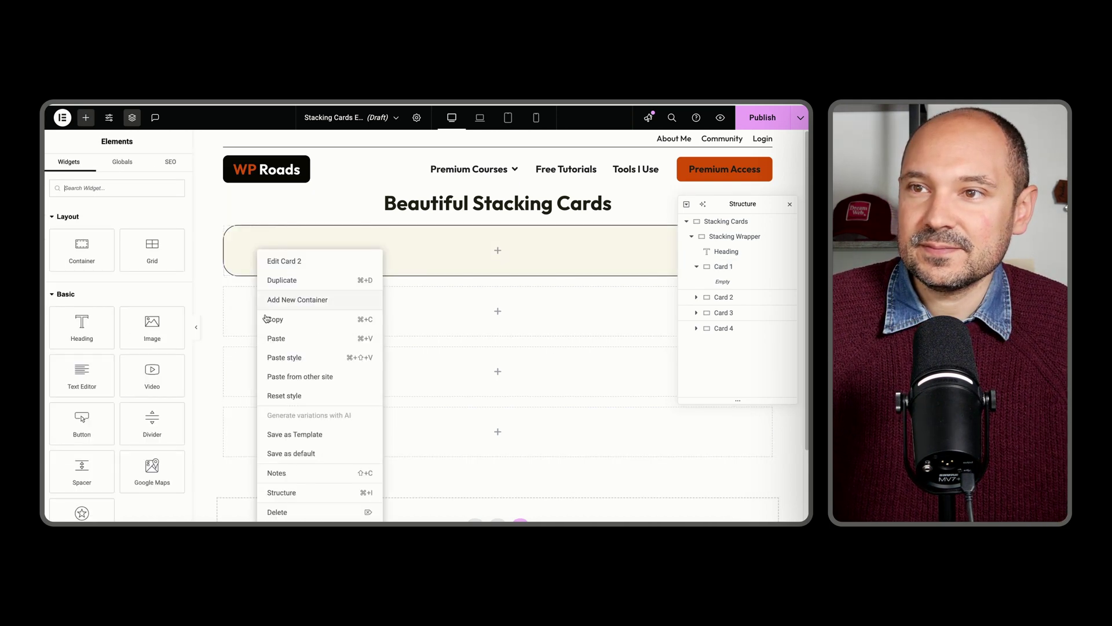
{"action": "left_click", "coordinate": [292, 358]}
{"action": "right_click", "coordinate": [268, 377]}
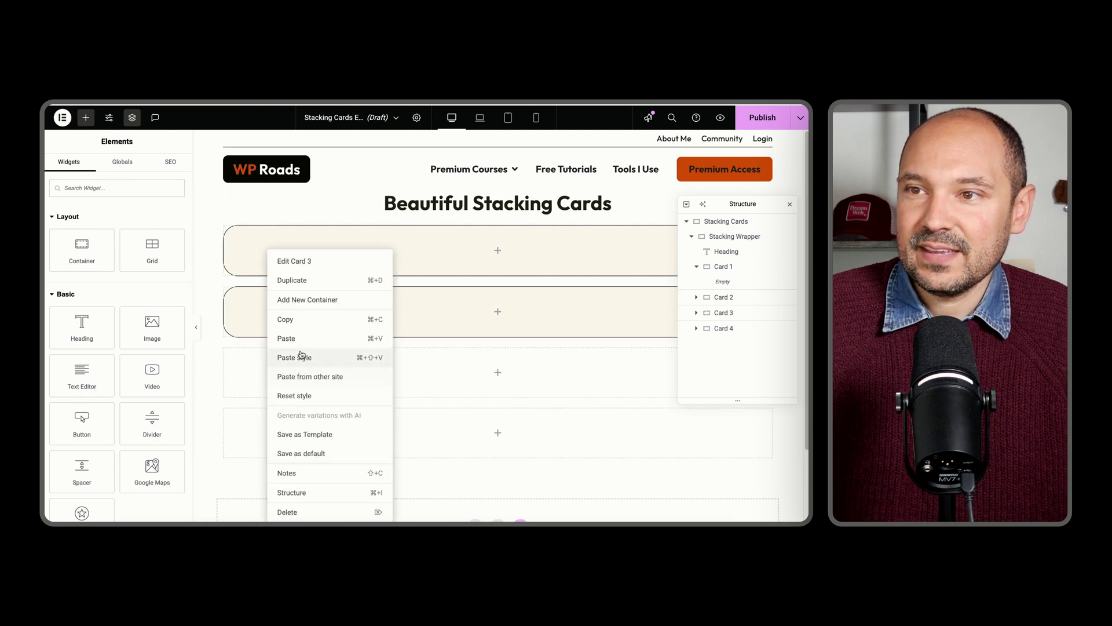
{"action": "left_click", "coordinate": [287, 357]}
{"action": "right_click", "coordinate": [266, 429]}
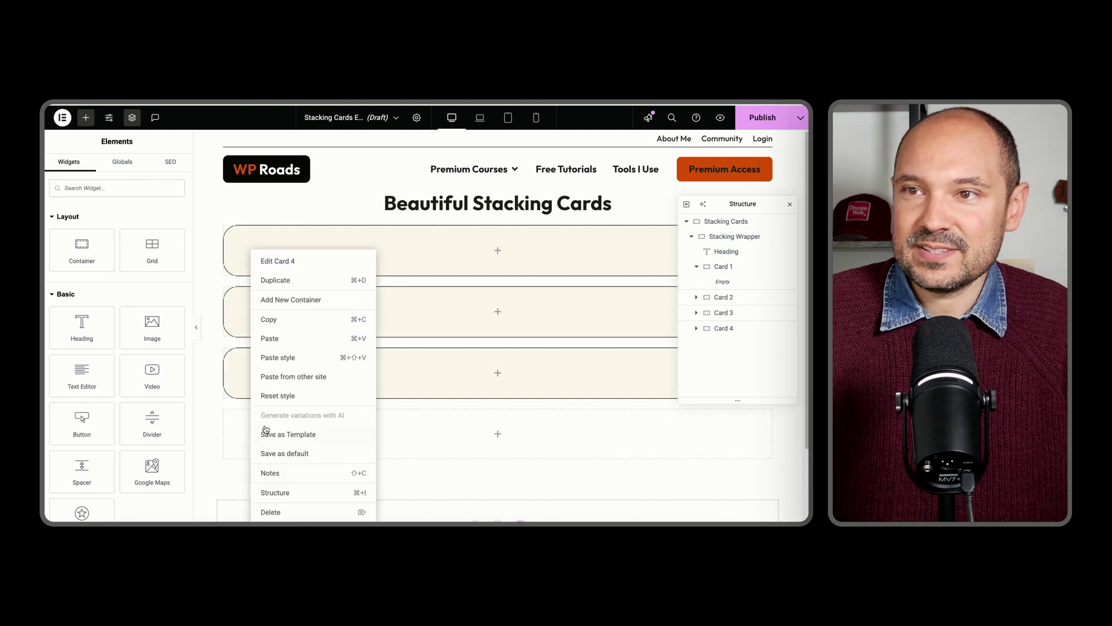
{"action": "left_click", "coordinate": [302, 359]}
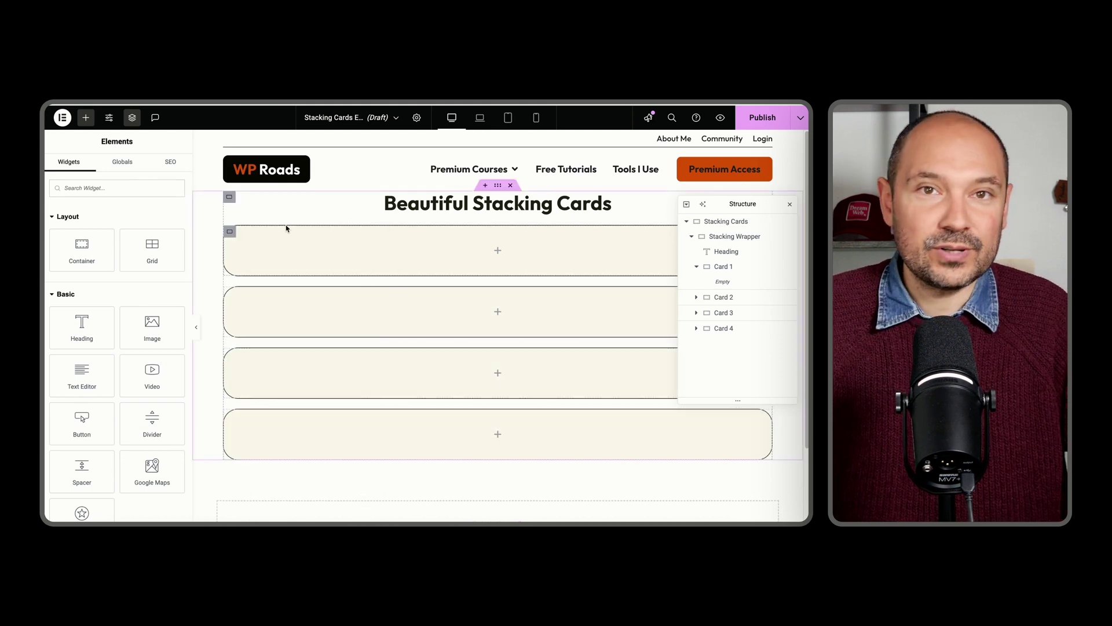
Set the Card 1 container's padding to 2 rem on all sides.
{"action": "left_click", "coordinate": [293, 255]}
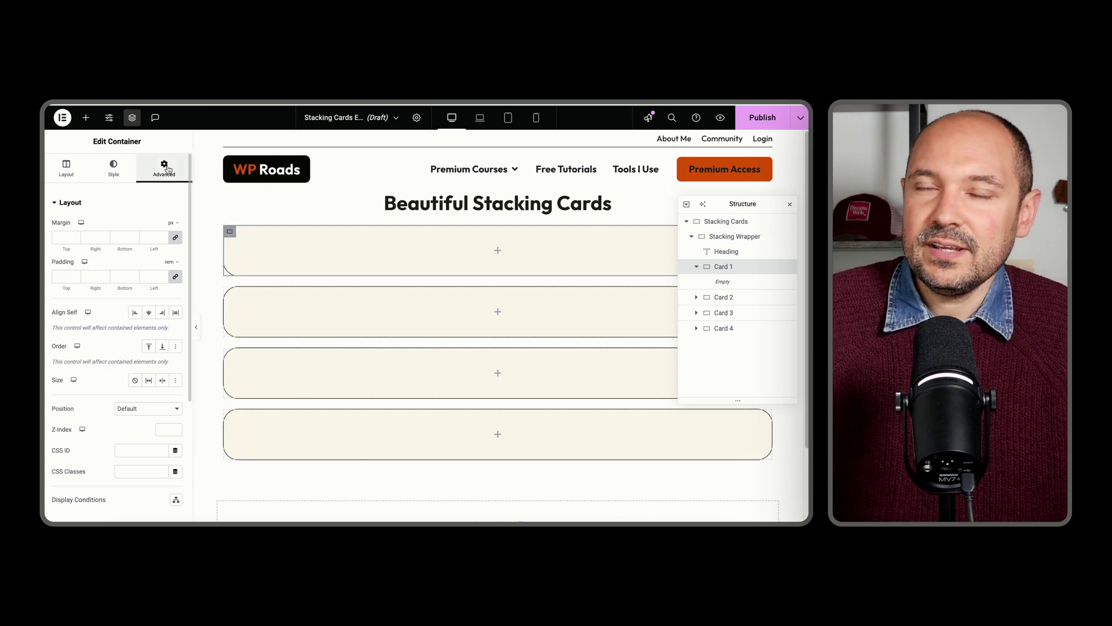
{"action": "left_click", "coordinate": [74, 280]}
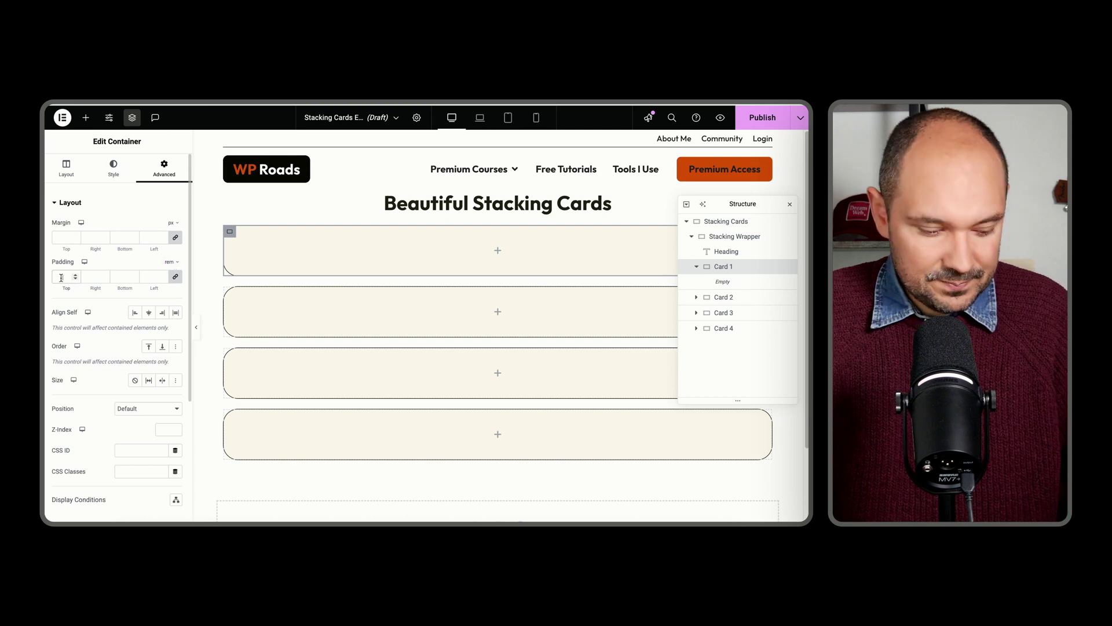
{"action": "type", "text": "2"}
{"action": "left_click", "coordinate": [500, 268]}
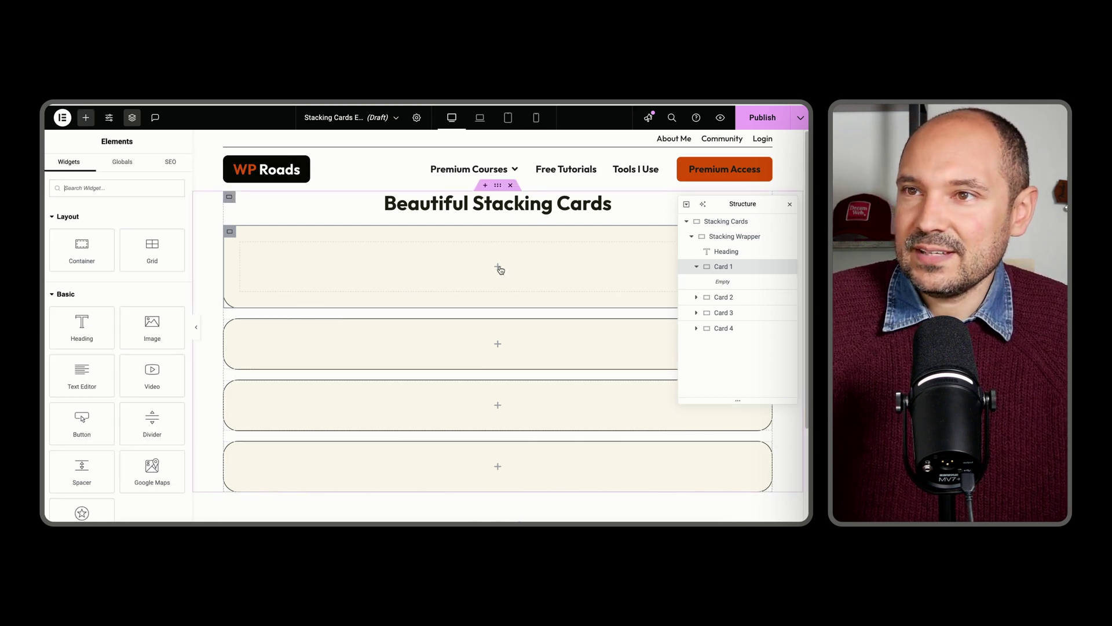
Copy the padded Card 1 container's style again and apply it to Card 2, Card 3 and Card 4.
{"action": "right_click", "coordinate": [237, 236]}
{"action": "left_click", "coordinate": [251, 300]}
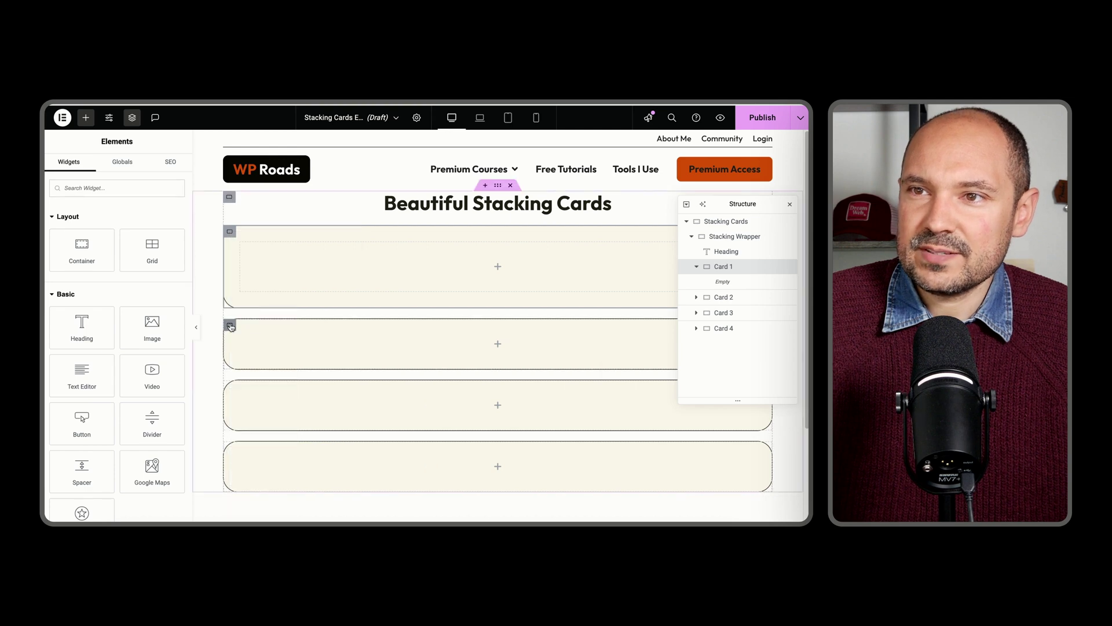
{"action": "right_click", "coordinate": [231, 327]}
{"action": "left_click", "coordinate": [261, 355]}
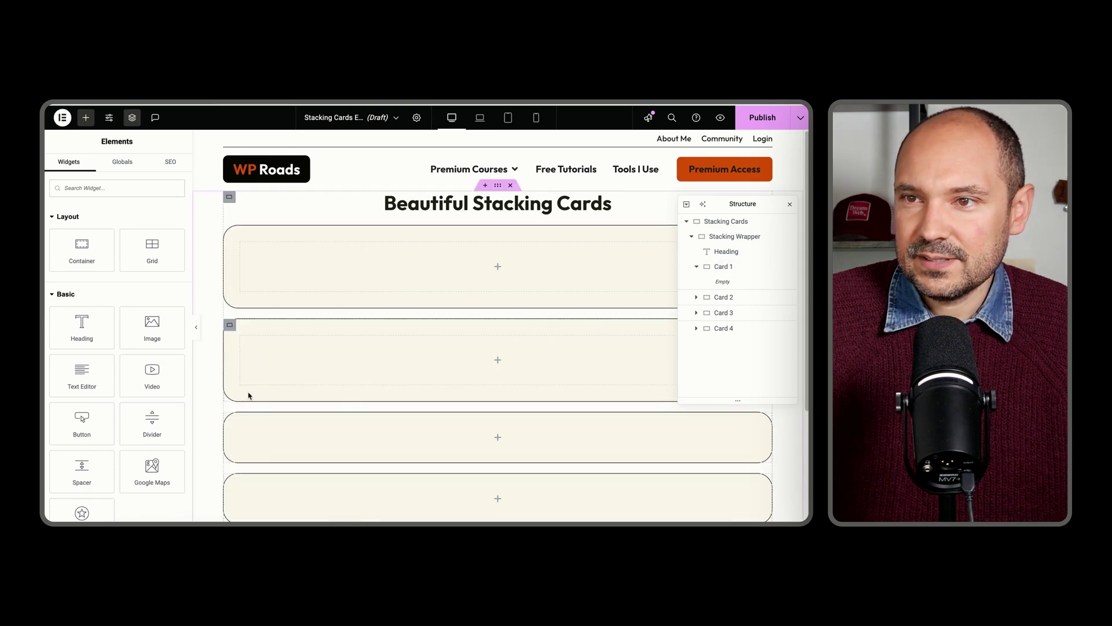
{"action": "right_click", "coordinate": [229, 418]}
{"action": "left_click", "coordinate": [262, 360]}
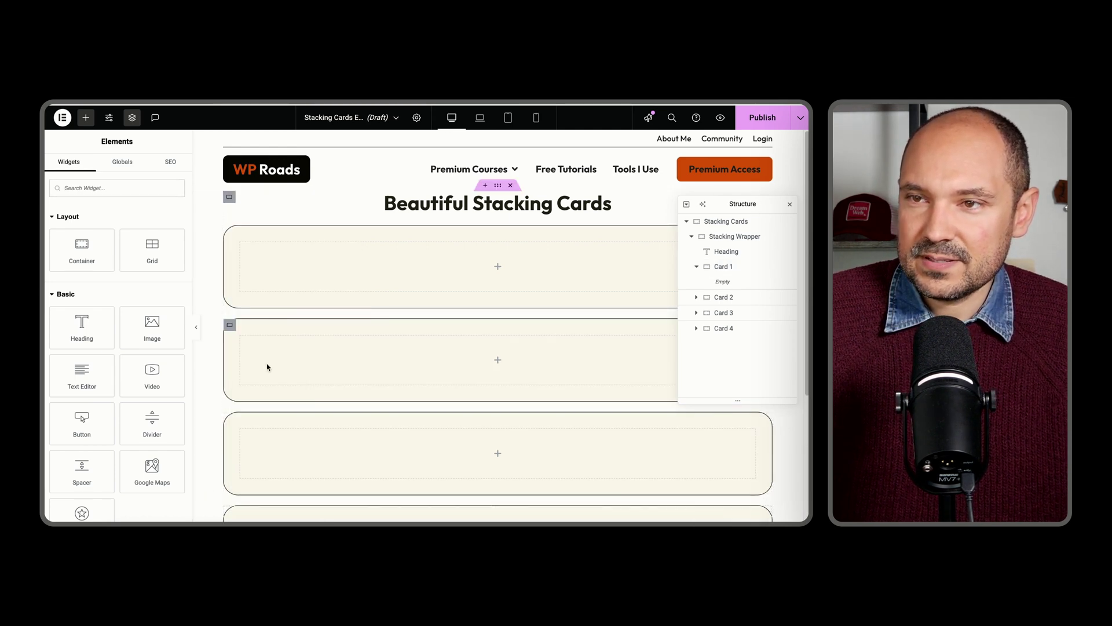
{"action": "scroll", "coordinate": [266, 394], "scroll_direction": "down", "scroll_amount": 3}
{"action": "right_click", "coordinate": [229, 383]}
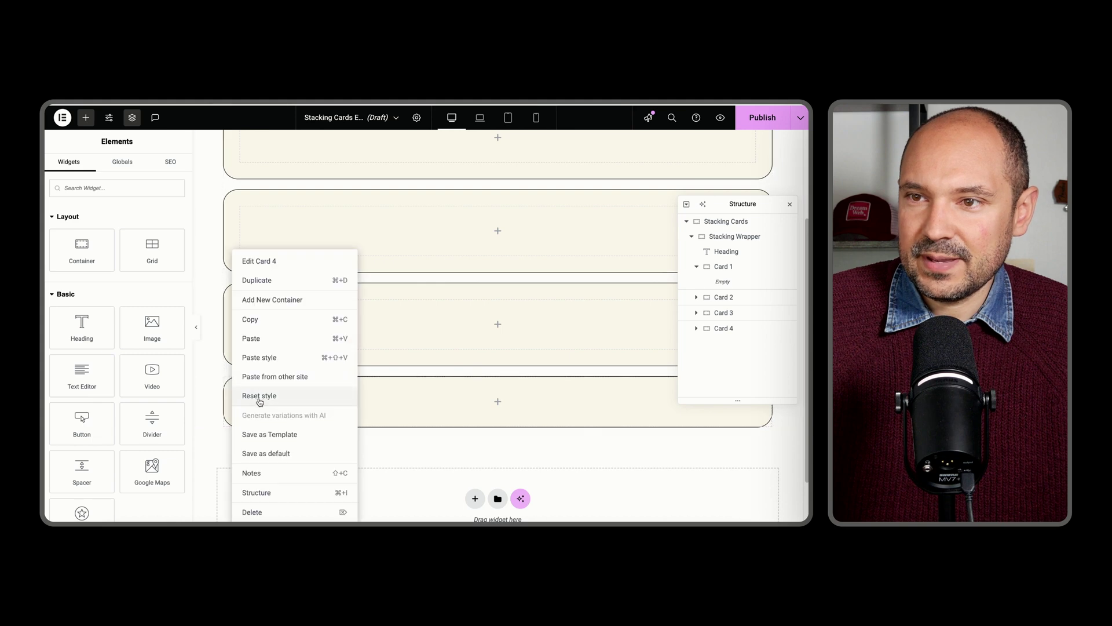
{"action": "left_click", "coordinate": [261, 357]}
{"action": "scroll", "coordinate": [360, 340], "scroll_direction": "up", "scroll_amount": 4}
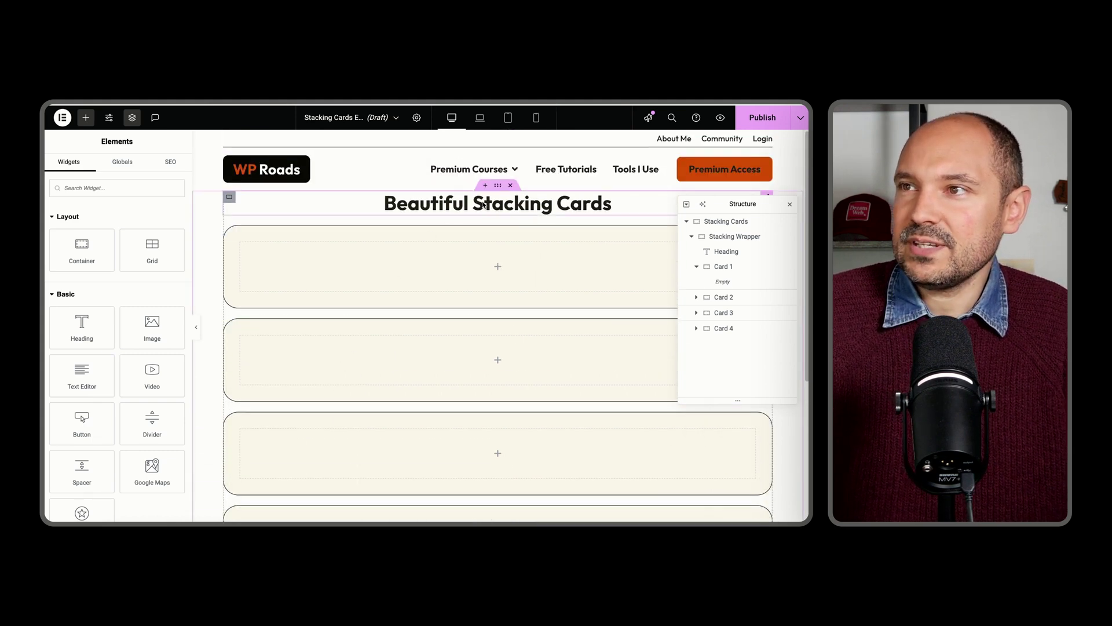
Set the boxed content width of the outer Stacking Cards container to 720 px.
{"action": "left_click", "coordinate": [499, 189]}
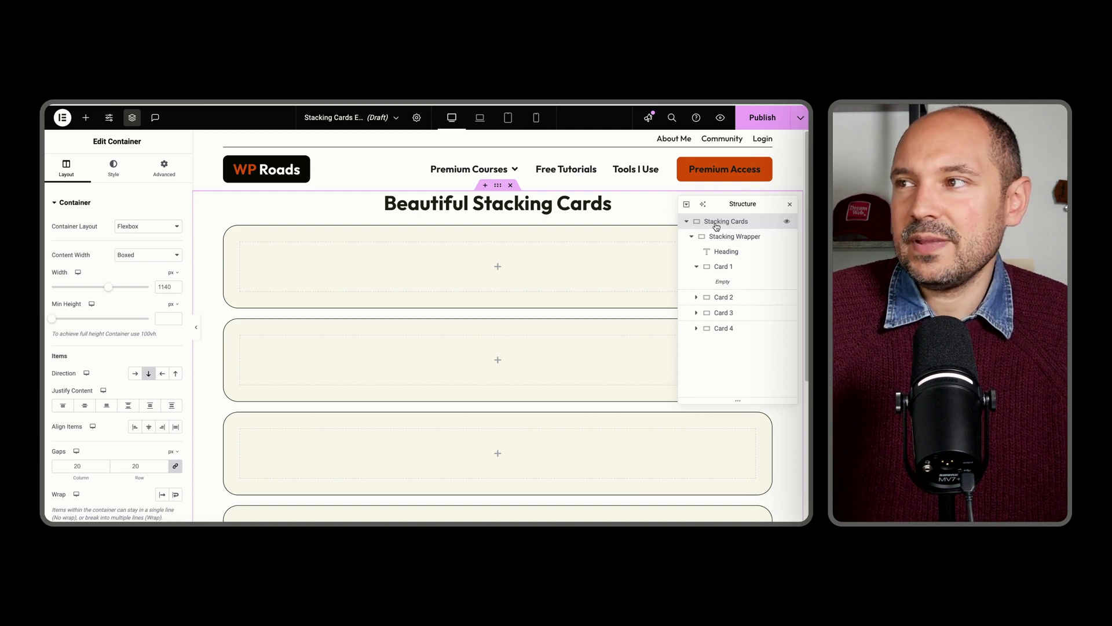
{"action": "double_click", "coordinate": [168, 287]}
{"action": "type", "text": "720"}
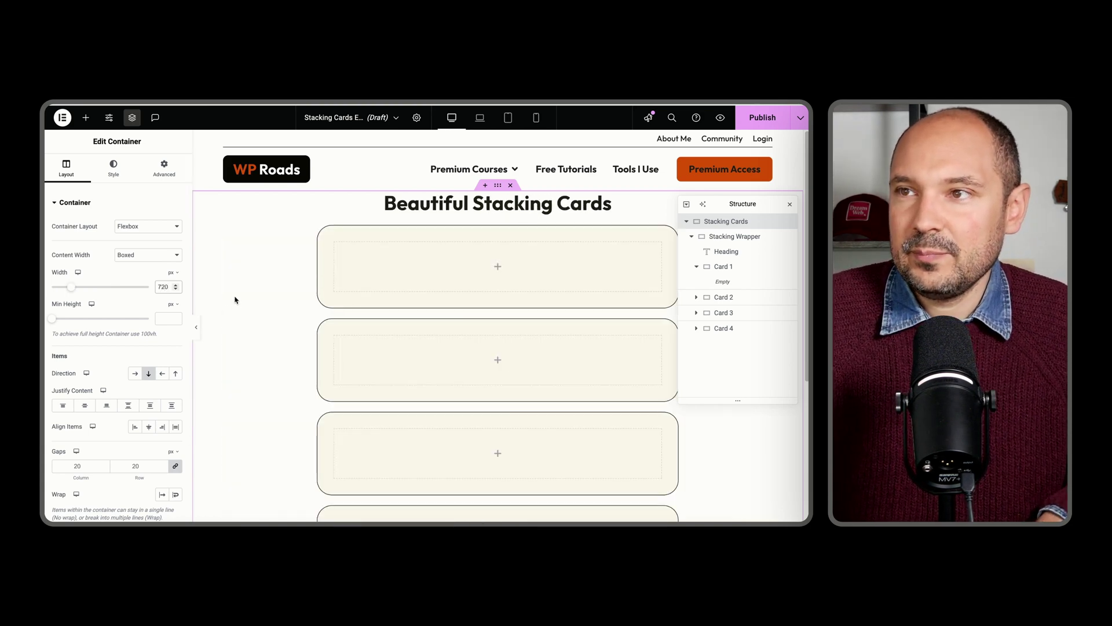
{"action": "scroll", "coordinate": [460, 268], "scroll_direction": "down", "scroll_amount": 3}
{"action": "scroll", "coordinate": [460, 268], "scroll_direction": "up", "scroll_amount": 3}
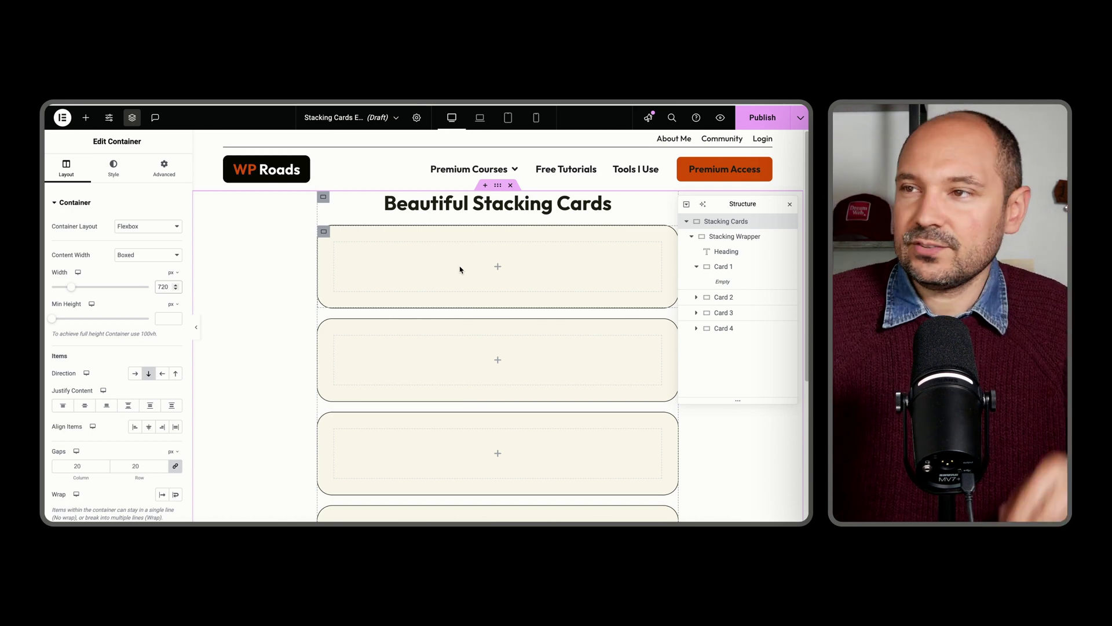
Add a heading inside the Card 1 container with the HTML tag H3 and the text "Card 1".
{"action": "left_click", "coordinate": [498, 270]}
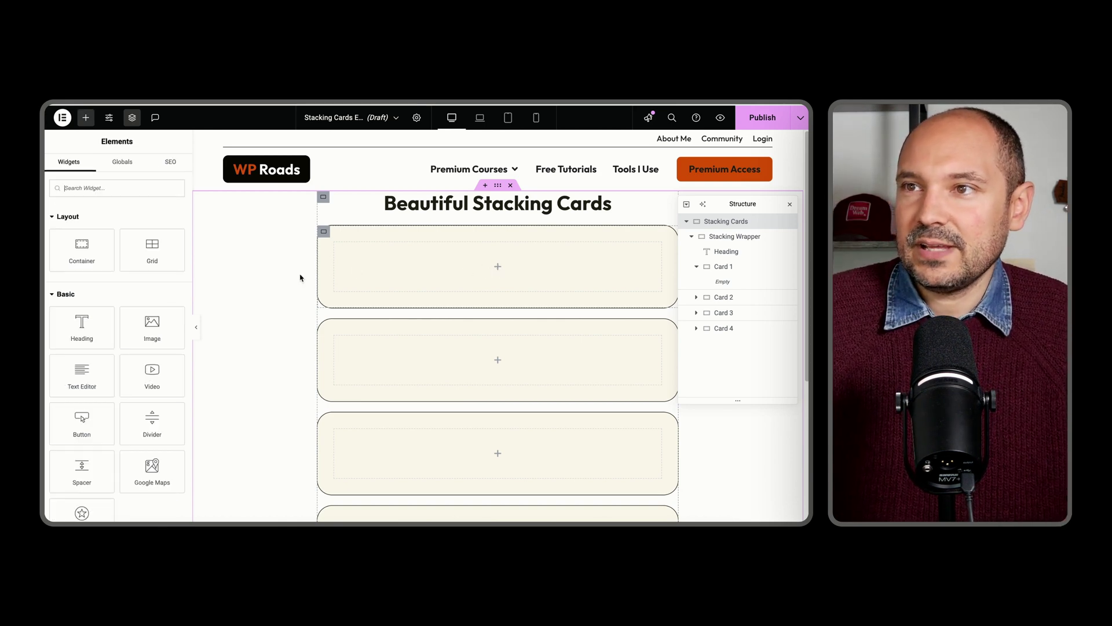
{"action": "left_click_drag", "start_coordinate": [82, 325], "coordinate": [394, 283]}
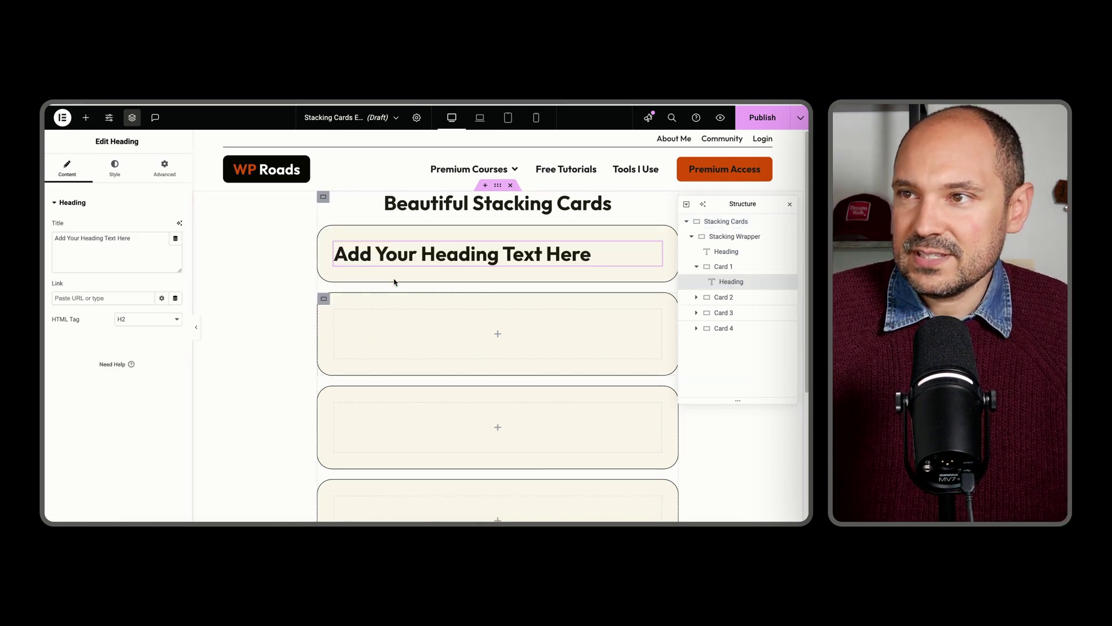
{"action": "left_click", "coordinate": [124, 318]}
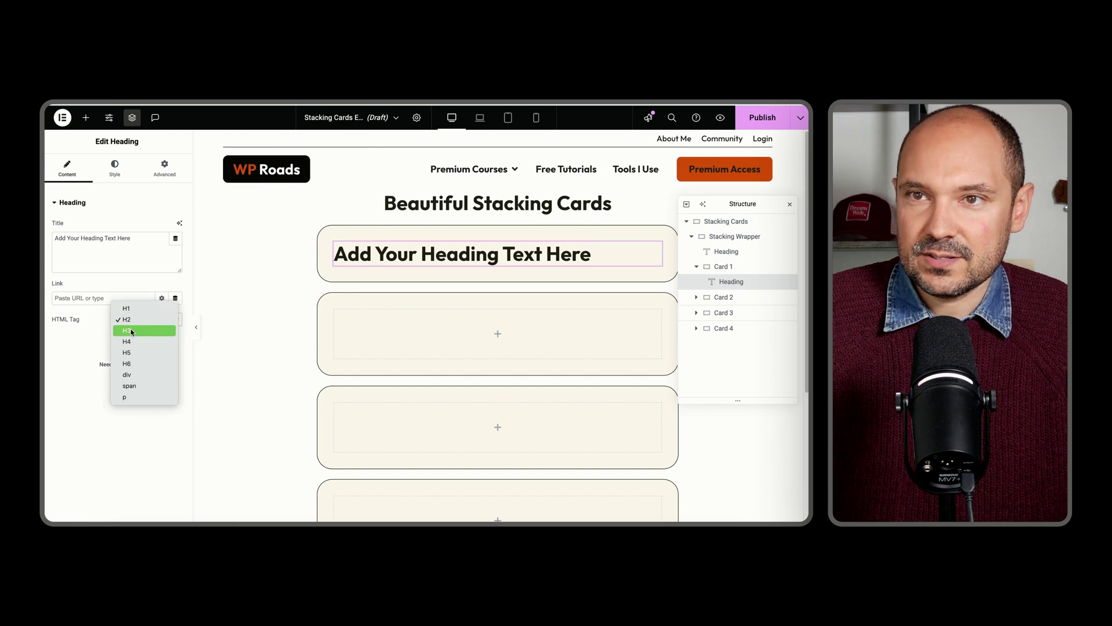
{"action": "left_click", "coordinate": [132, 329]}
{"action": "triple_click", "coordinate": [135, 244]}
{"action": "type", "text": "Ca"}
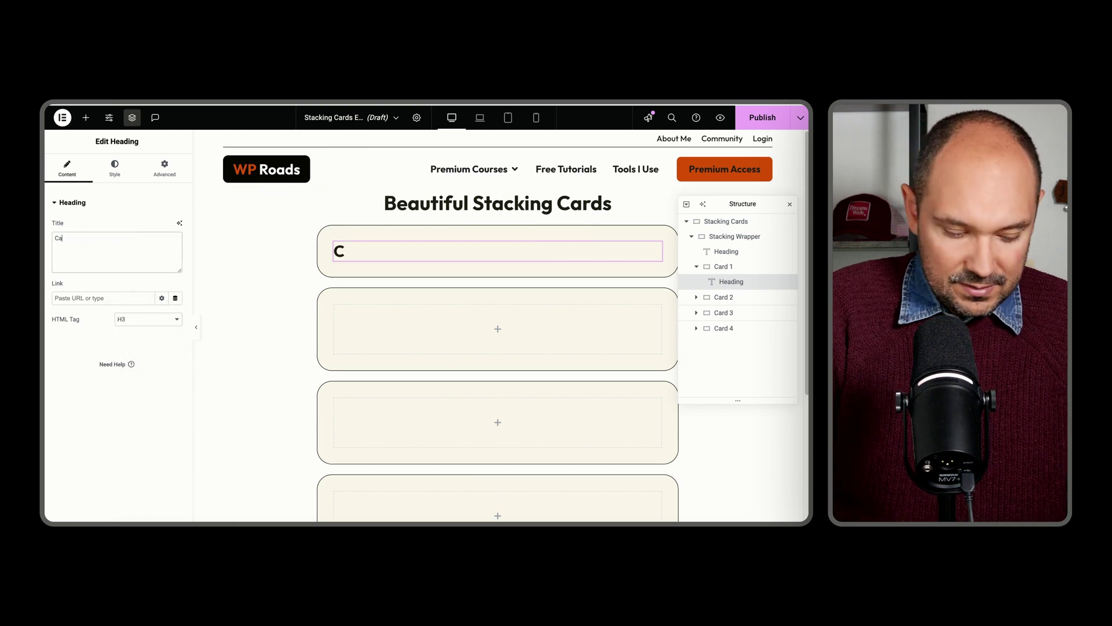
{"action": "type", "text": "rd 1"}
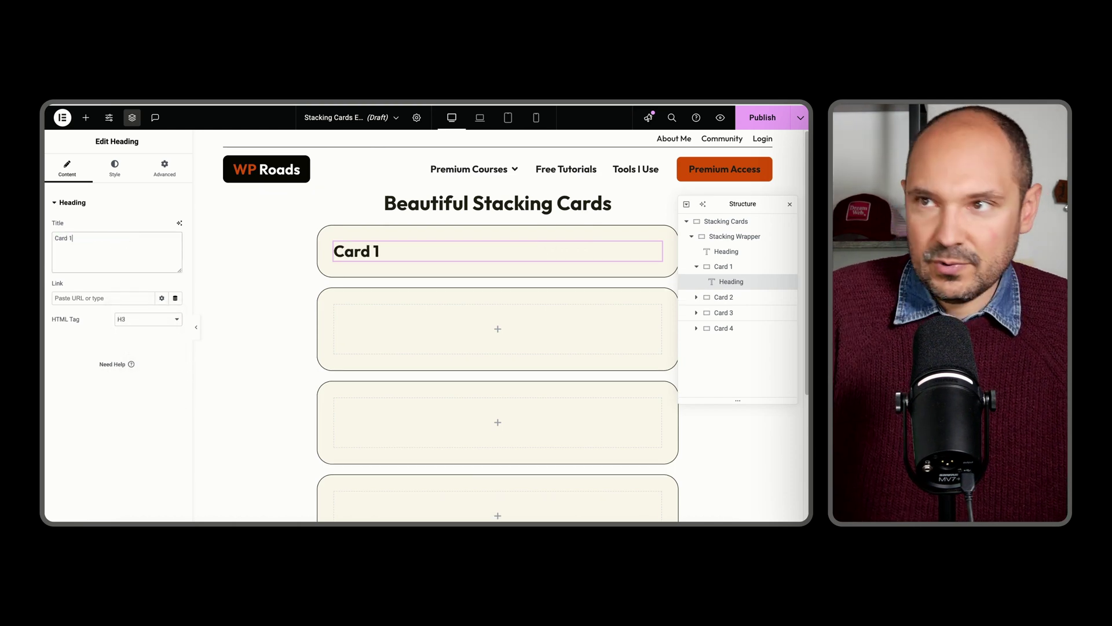
Copy the Card 1 heading into the Card 2 container and change its text to "Card 2".
{"action": "right_click", "coordinate": [361, 254]}
{"action": "left_click_drag", "start_coordinate": [363, 280], "coordinate": [381, 342]}
{"action": "left_click", "coordinate": [385, 317]}
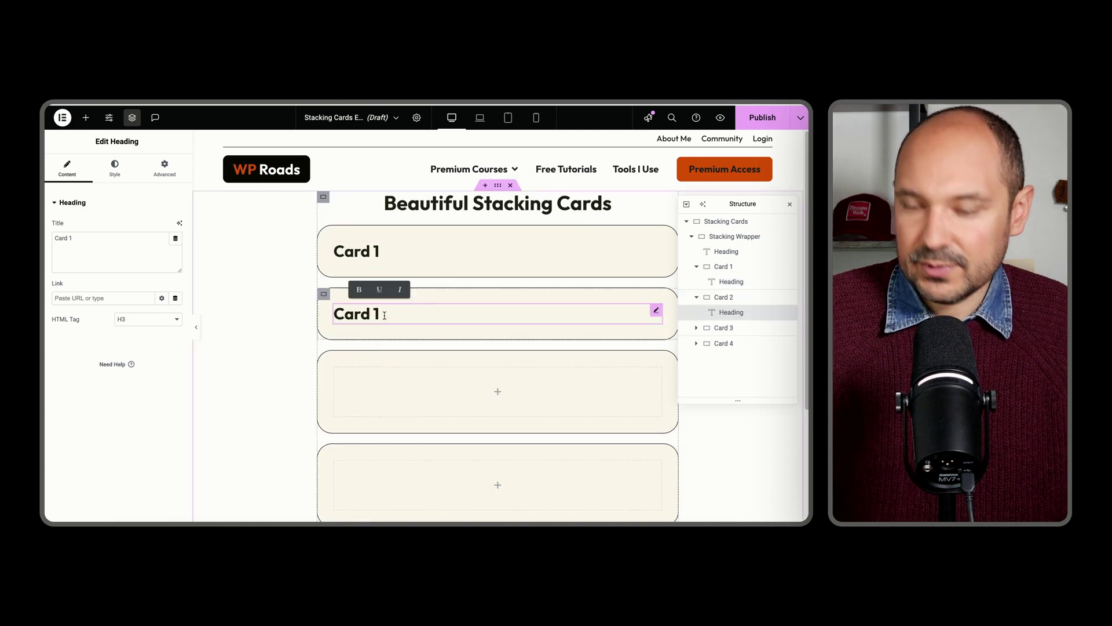
{"action": "type", "text": "2"}
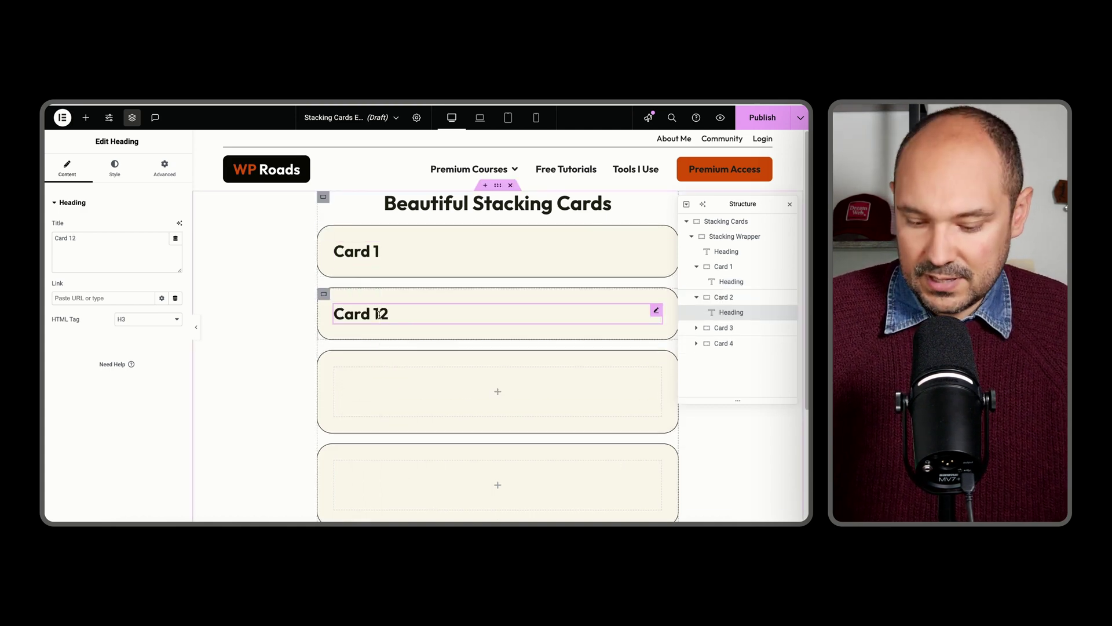
{"action": "right_click", "coordinate": [367, 390]}
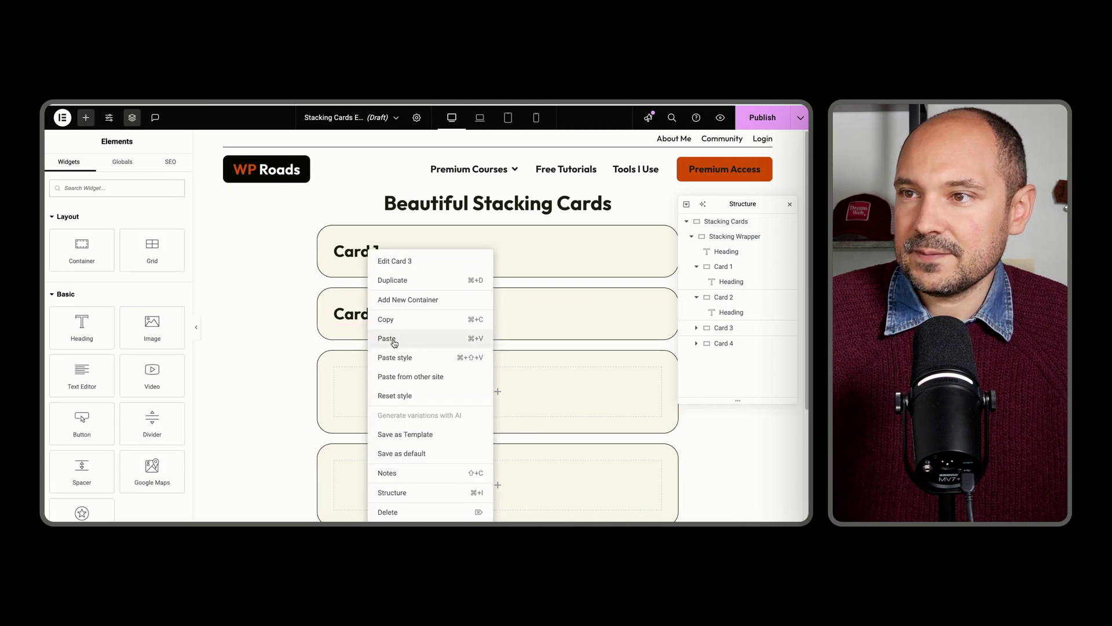
{"action": "left_click", "coordinate": [382, 378]}
{"action": "key", "text": "Delete"}
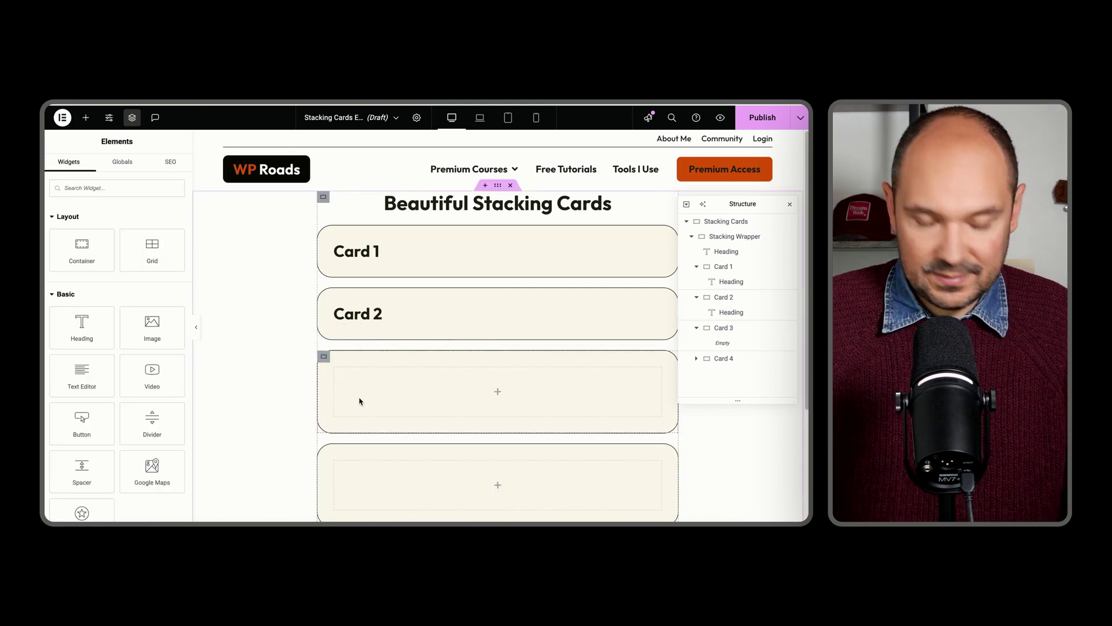
Copy the Card 2 heading into the Card 3 and Card 4 containers, changing the texts to "Card 3" and "Card 4".
{"action": "right_click", "coordinate": [373, 314]}
{"action": "left_click", "coordinate": [402, 340]}
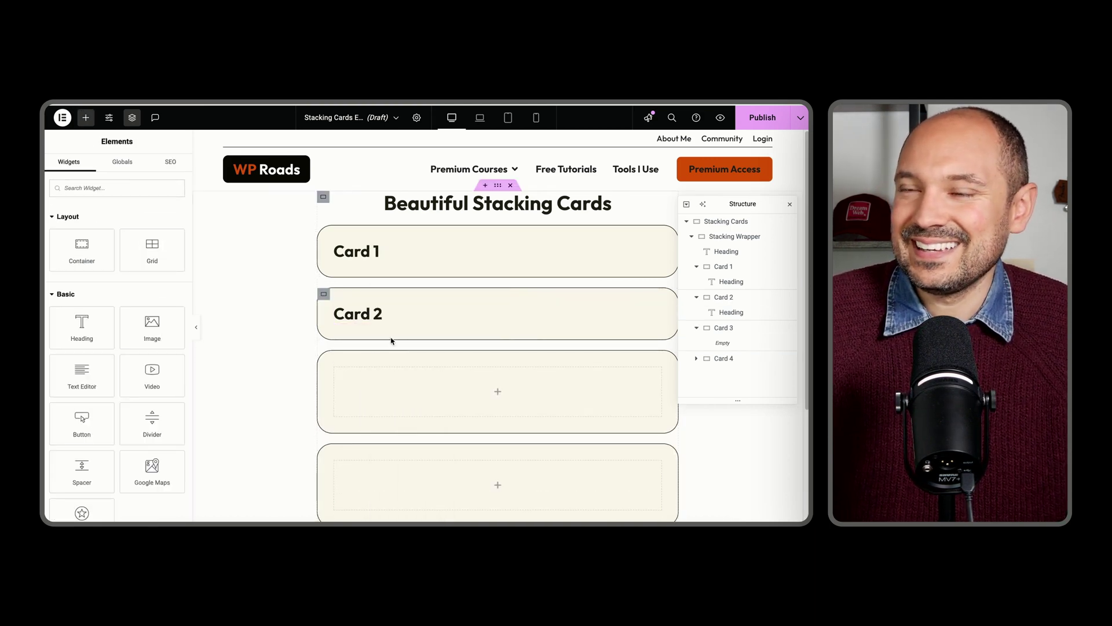
{"action": "right_click", "coordinate": [359, 371]}
{"action": "left_click", "coordinate": [382, 342]}
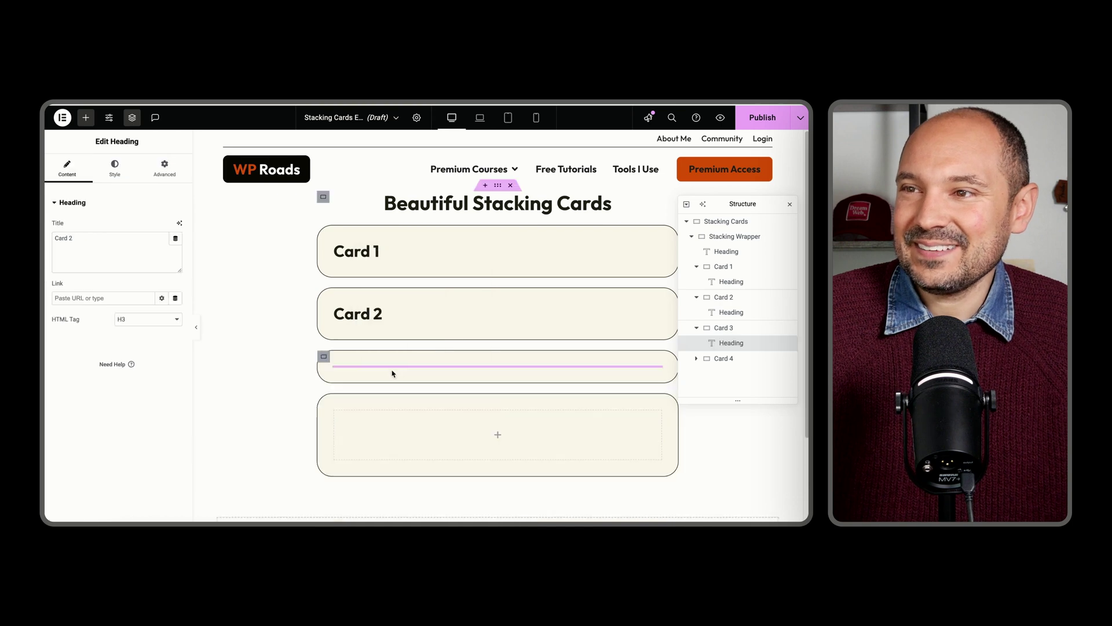
{"action": "left_click", "coordinate": [393, 375]}
{"action": "type", "text": "3"}
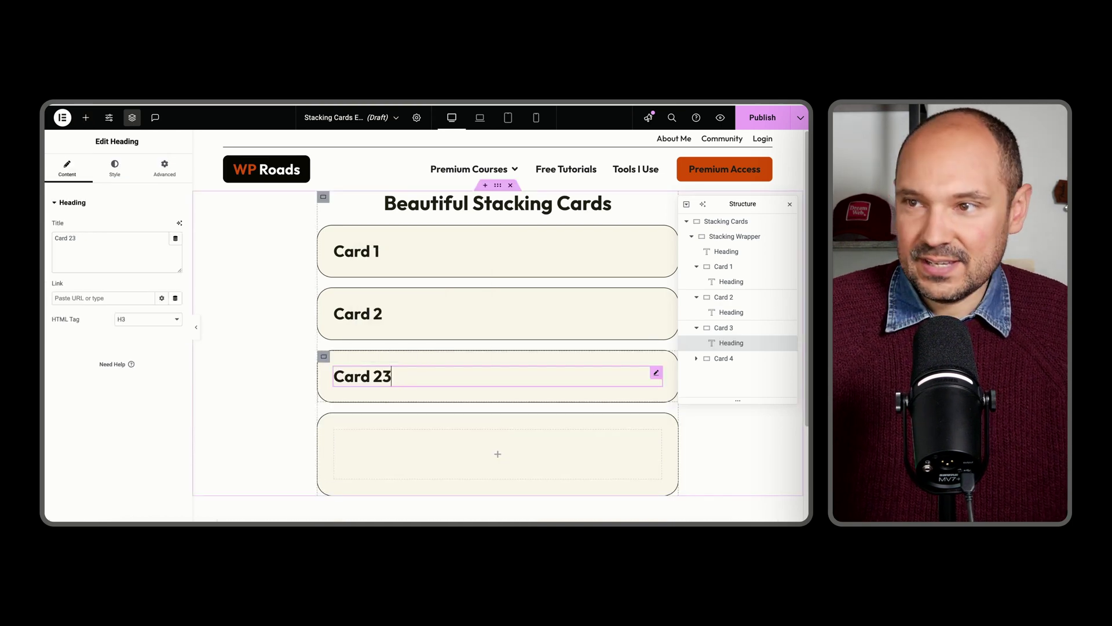
{"action": "key", "text": "BackSpace"}
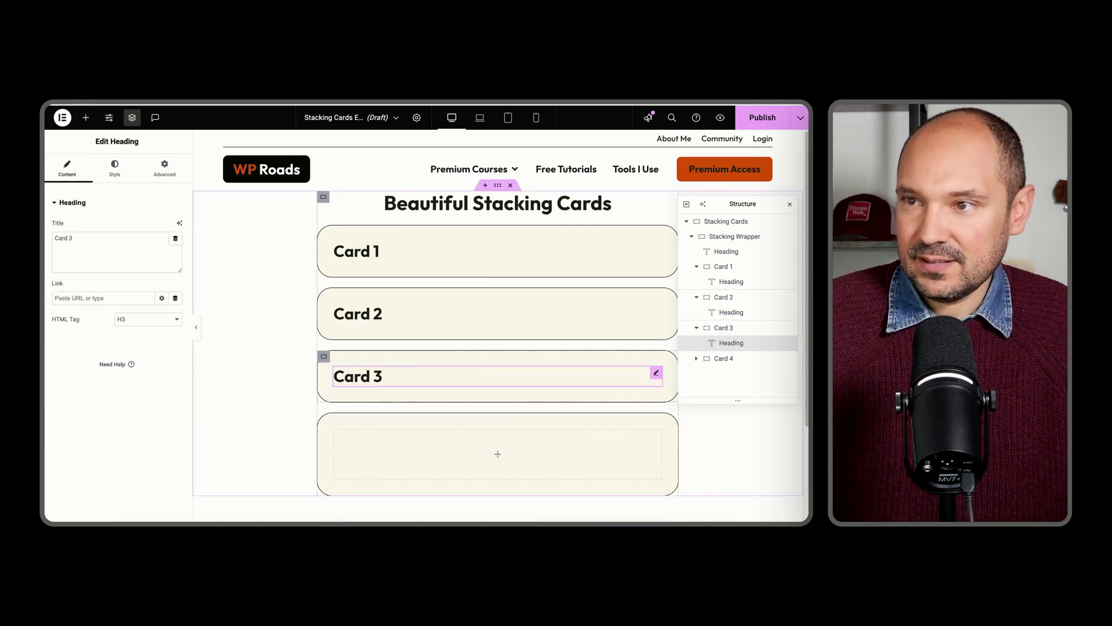
{"action": "right_click", "coordinate": [392, 468]}
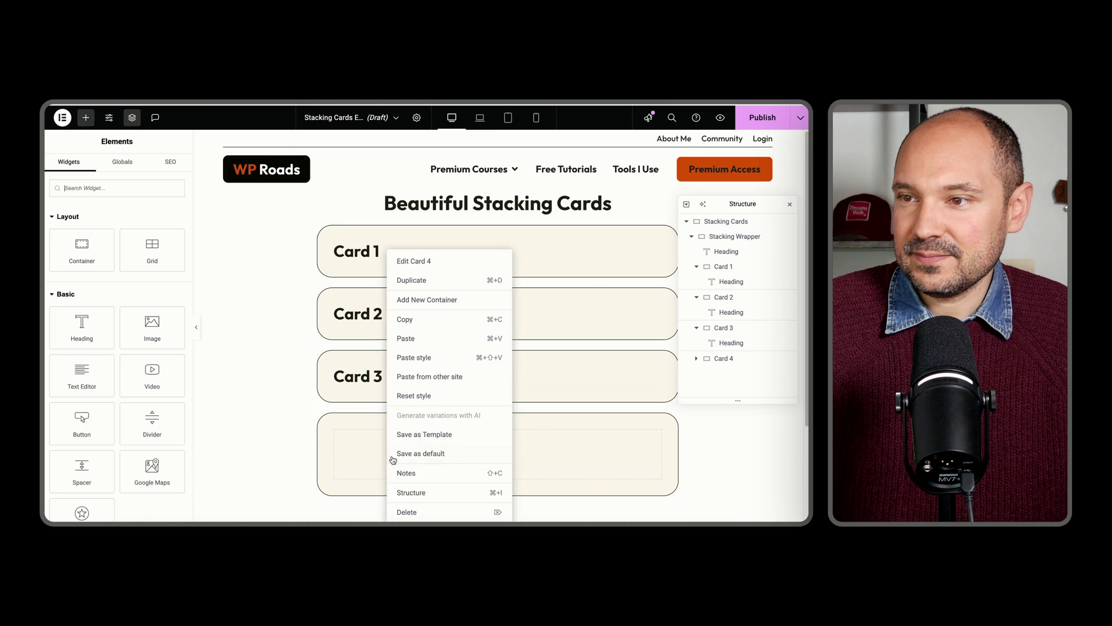
{"action": "left_click", "coordinate": [413, 341]}
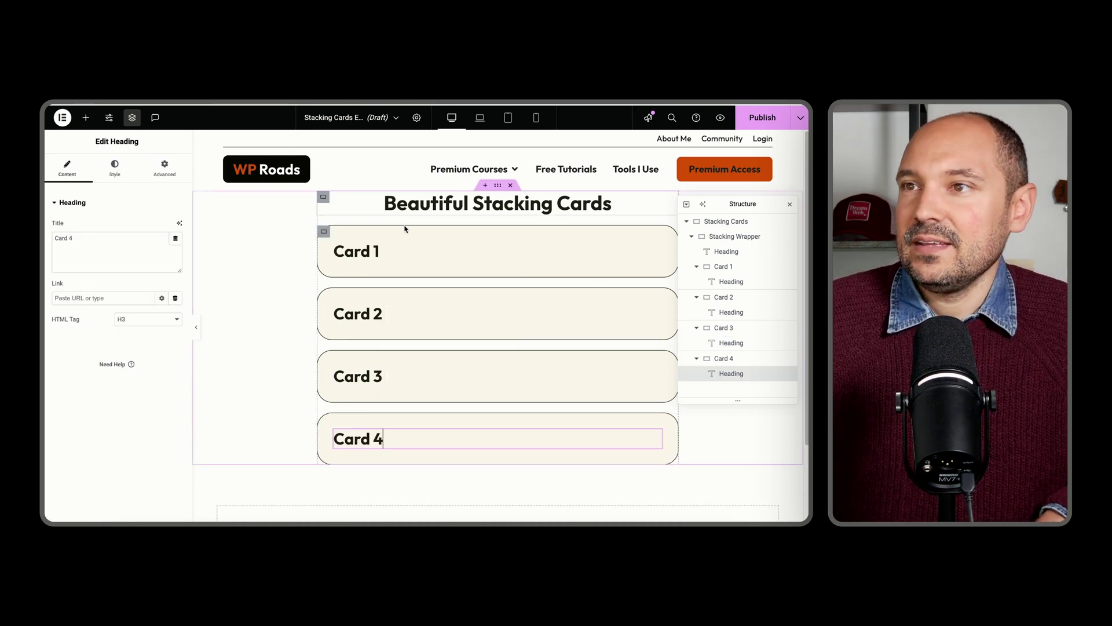
Add a Text Editor widget with the placeholder text inside Card 1, directly below its heading.
{"action": "left_click", "coordinate": [85, 118]}
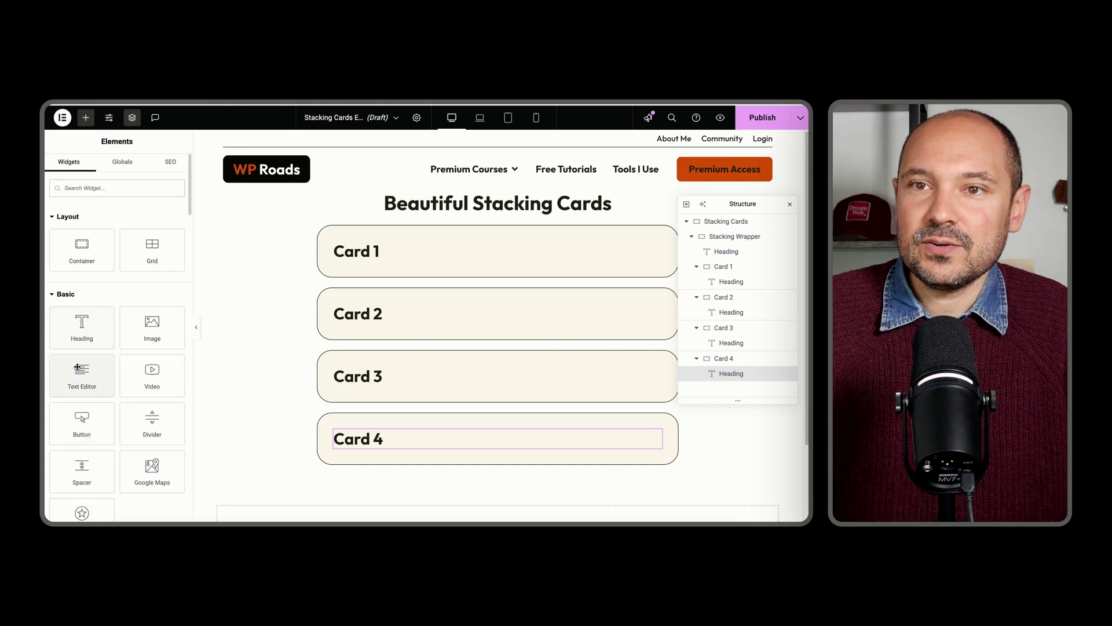
{"action": "left_click_drag", "start_coordinate": [81, 374], "coordinate": [347, 267]}
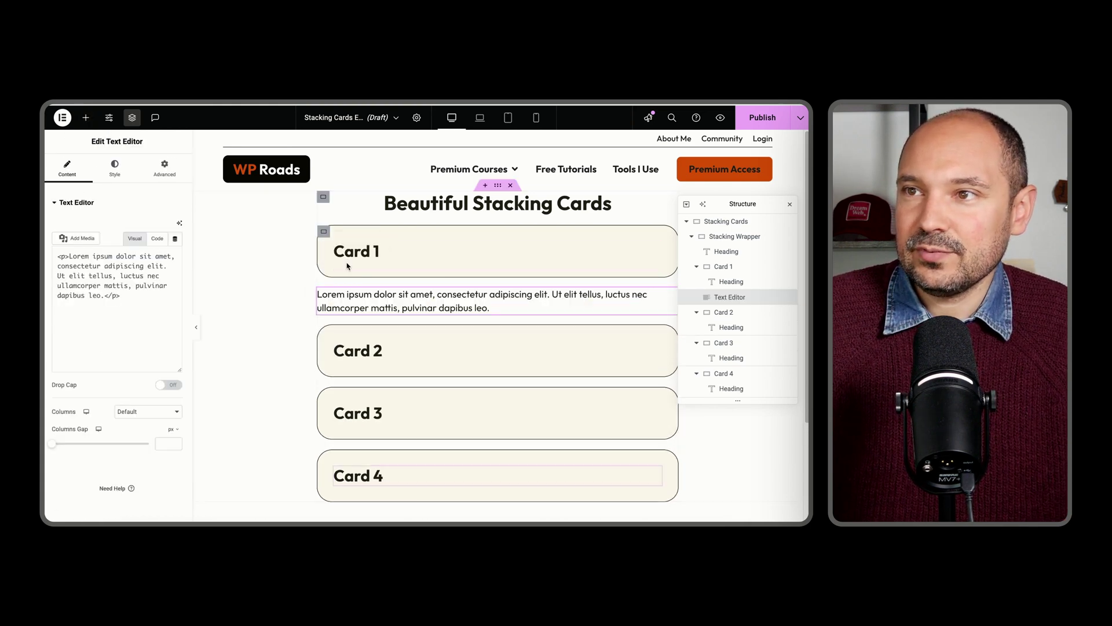
{"action": "left_click_drag", "start_coordinate": [373, 318], "coordinate": [371, 264]}
Find the Button widget and add it inside Card 1 below the paragraph text.
{"action": "left_click", "coordinate": [85, 118]}
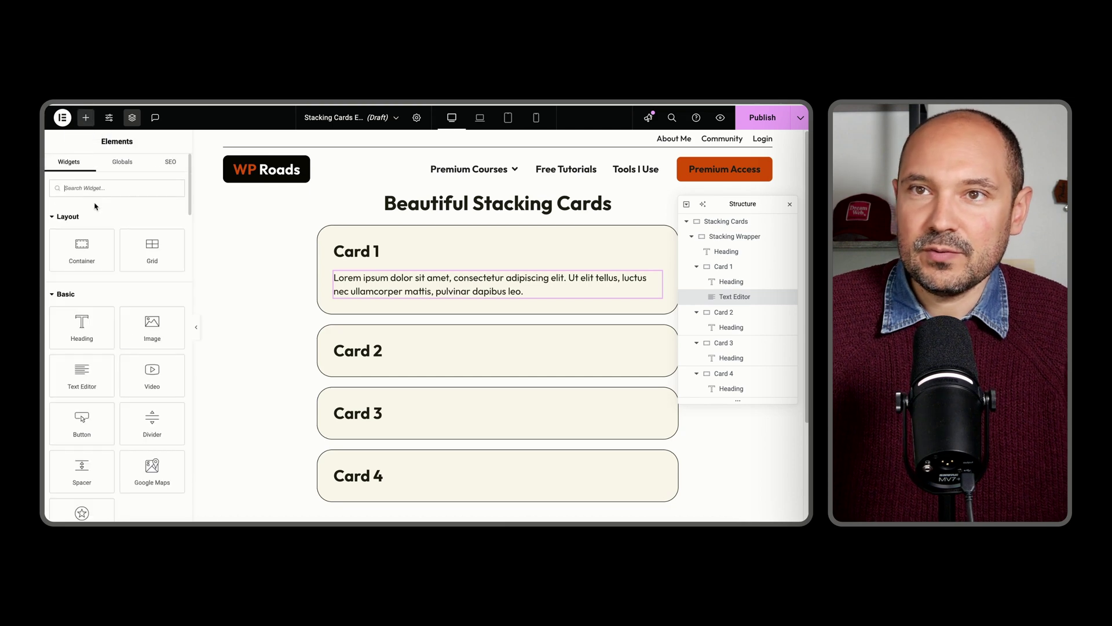
{"action": "type", "text": "but"}
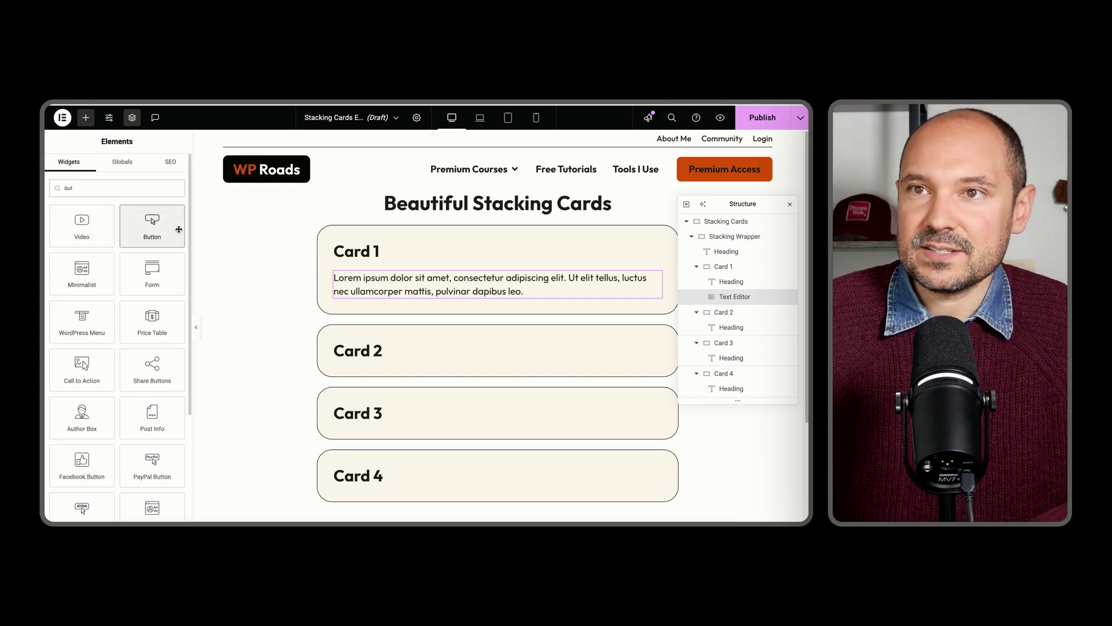
{"action": "left_click_drag", "start_coordinate": [153, 225], "coordinate": [362, 292]}
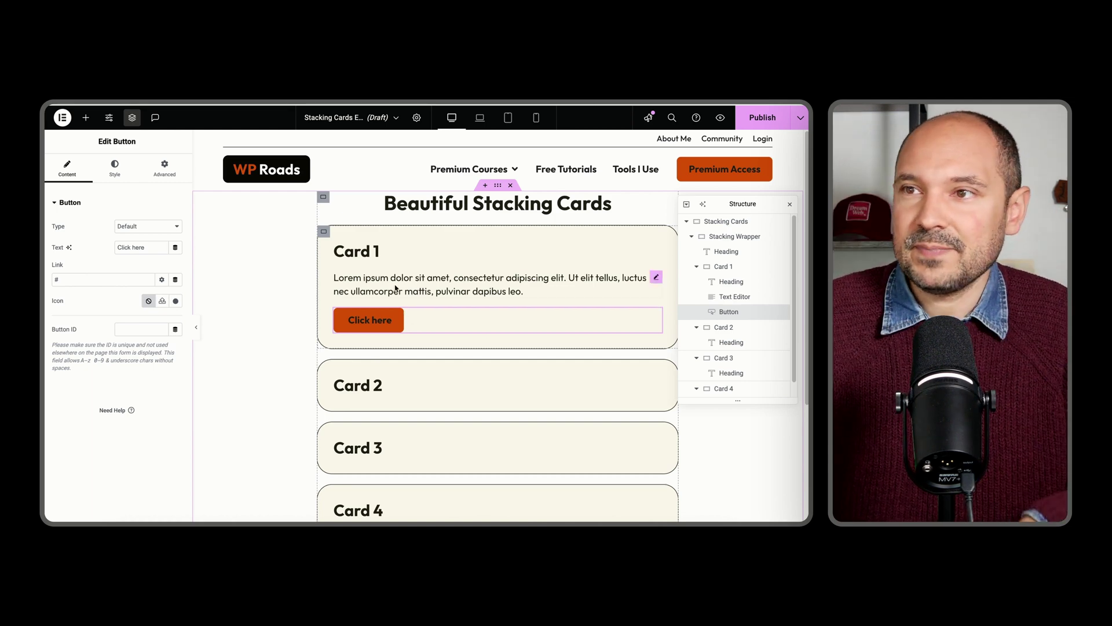
Set the Card 1 container's minimum height to 350 px.
{"action": "left_click", "coordinate": [324, 232]}
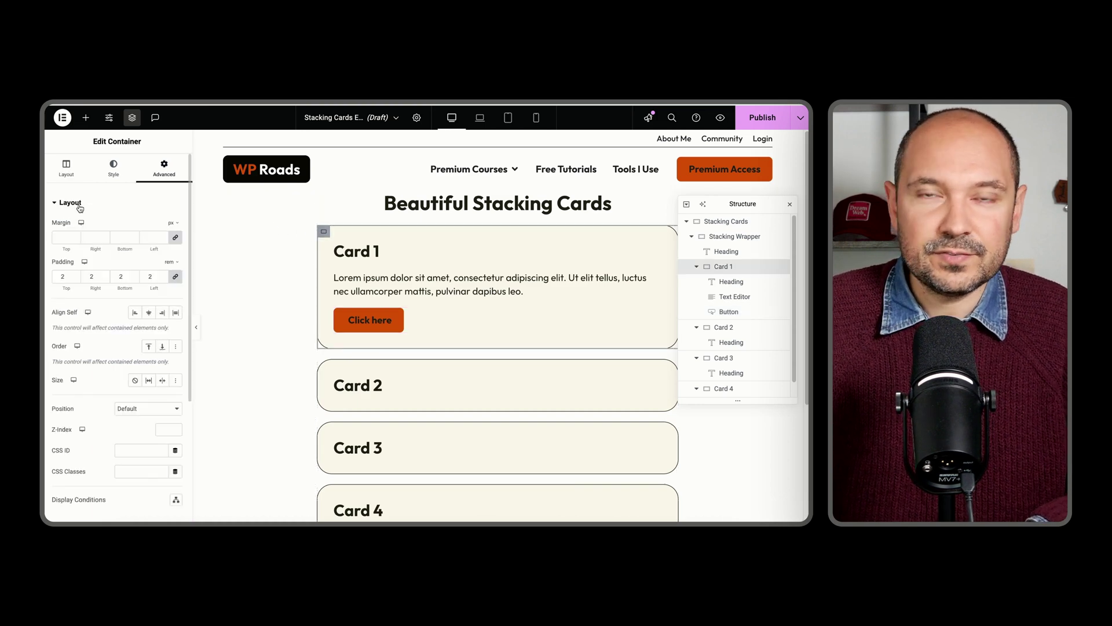
{"action": "scroll", "coordinate": [71, 304], "scroll_direction": "down", "scroll_amount": 4}
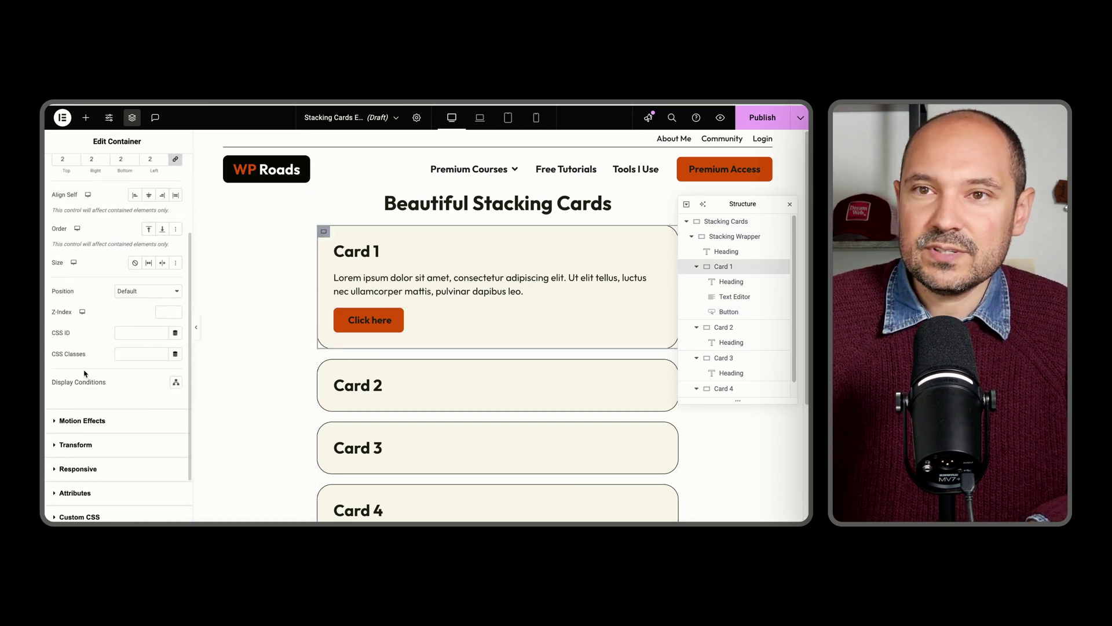
{"action": "scroll", "coordinate": [71, 317], "scroll_direction": "up", "scroll_amount": 5}
{"action": "left_click", "coordinate": [66, 168]}
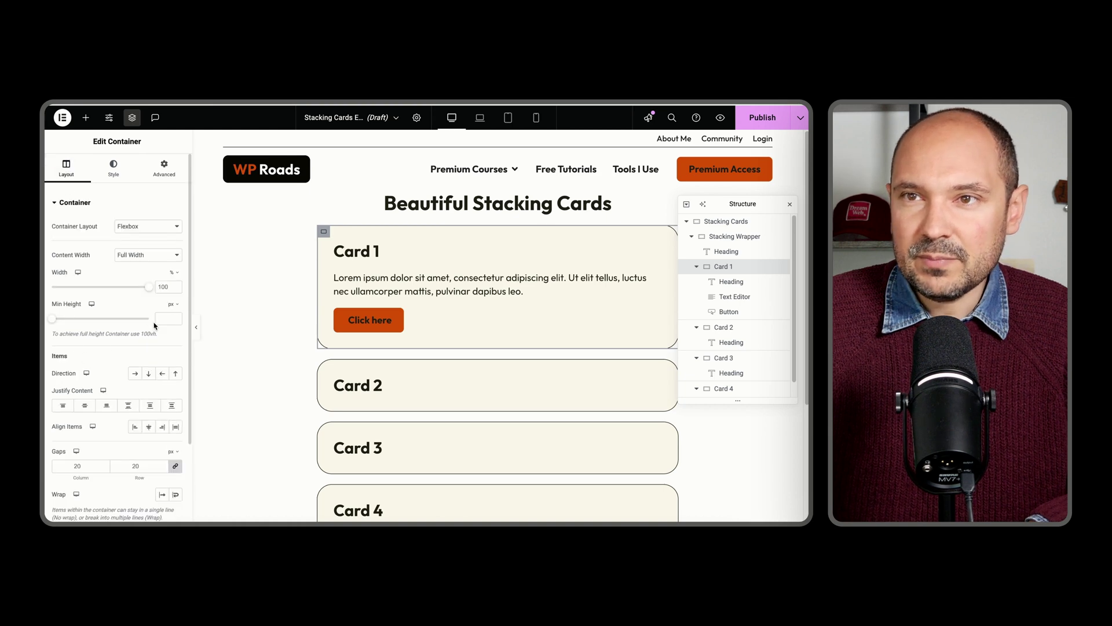
{"action": "type", "text": "35"}
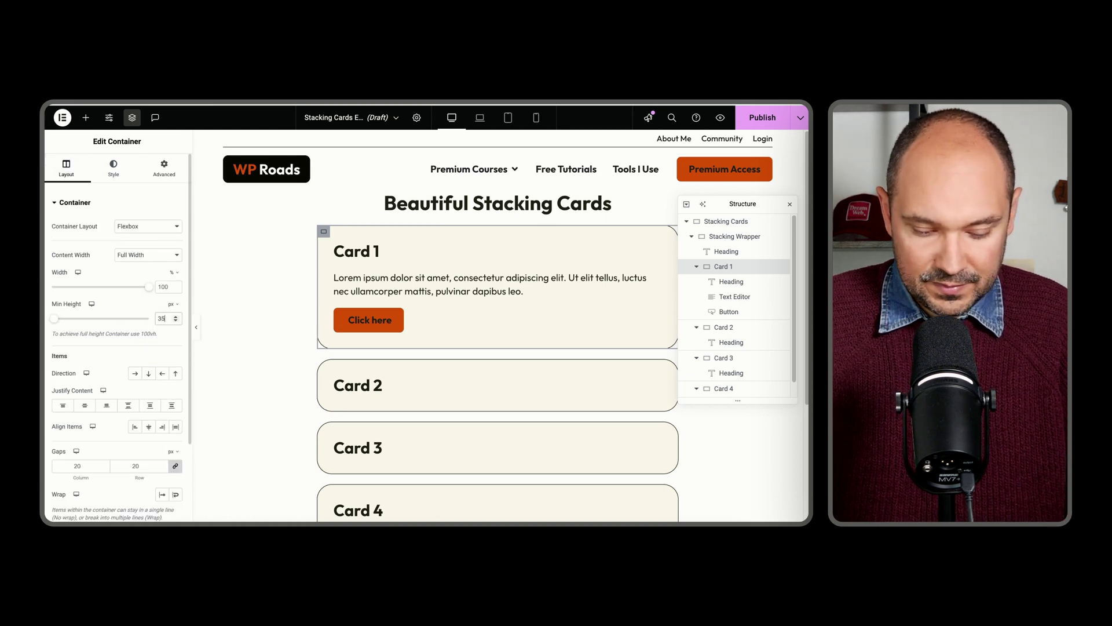
{"action": "type", "text": "0"}
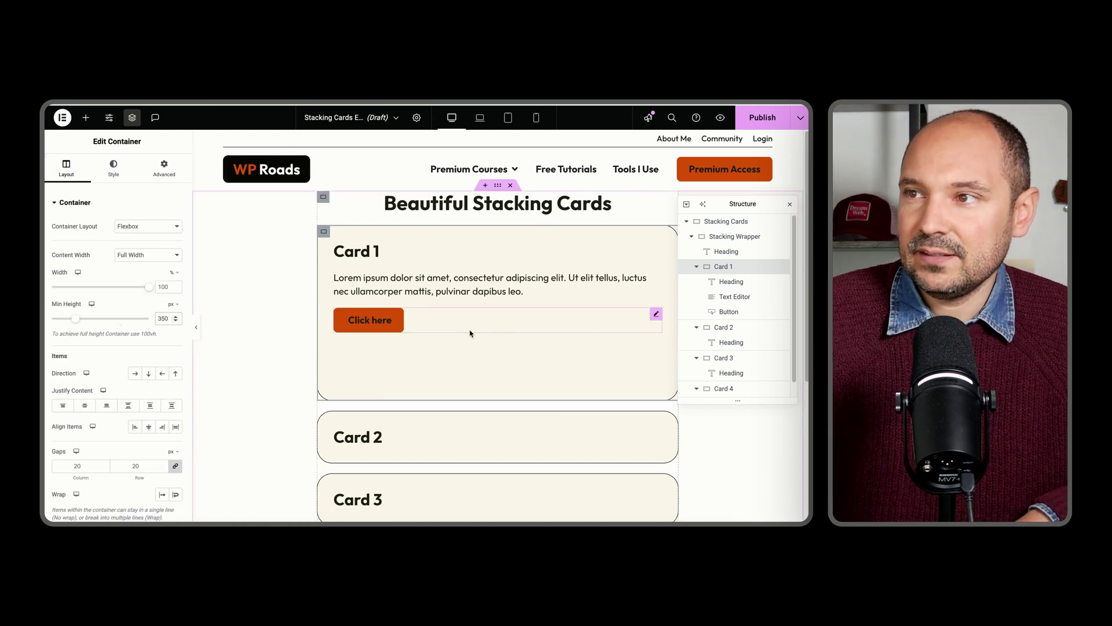
Set the Card 1 paragraph's size to Grow so it fills the free space above the button.
{"action": "left_click", "coordinate": [452, 329]}
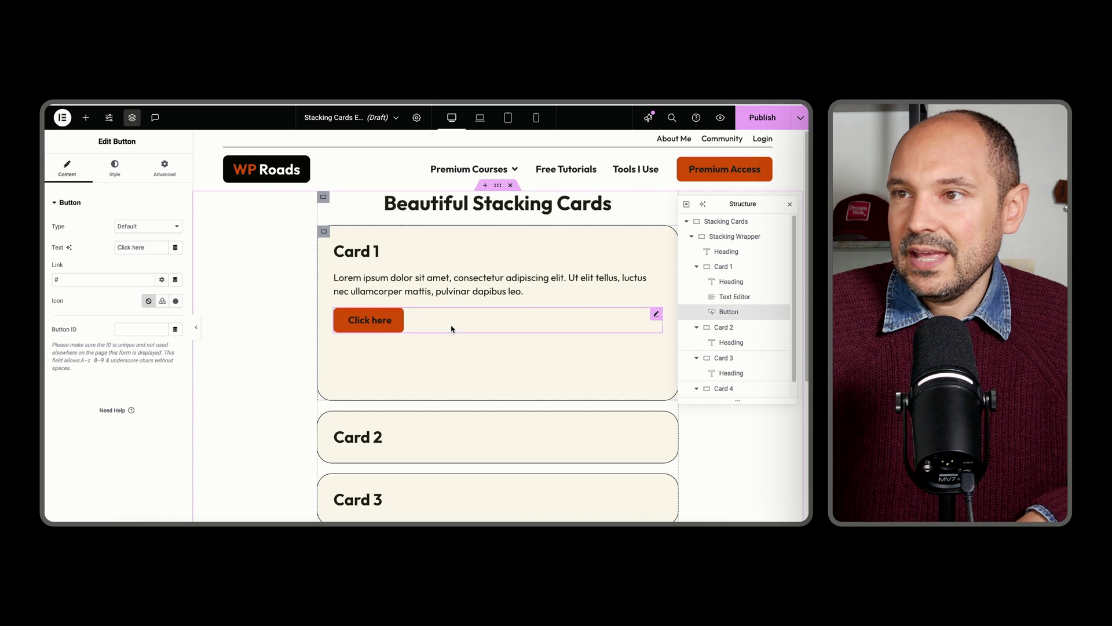
{"action": "left_click", "coordinate": [570, 294]}
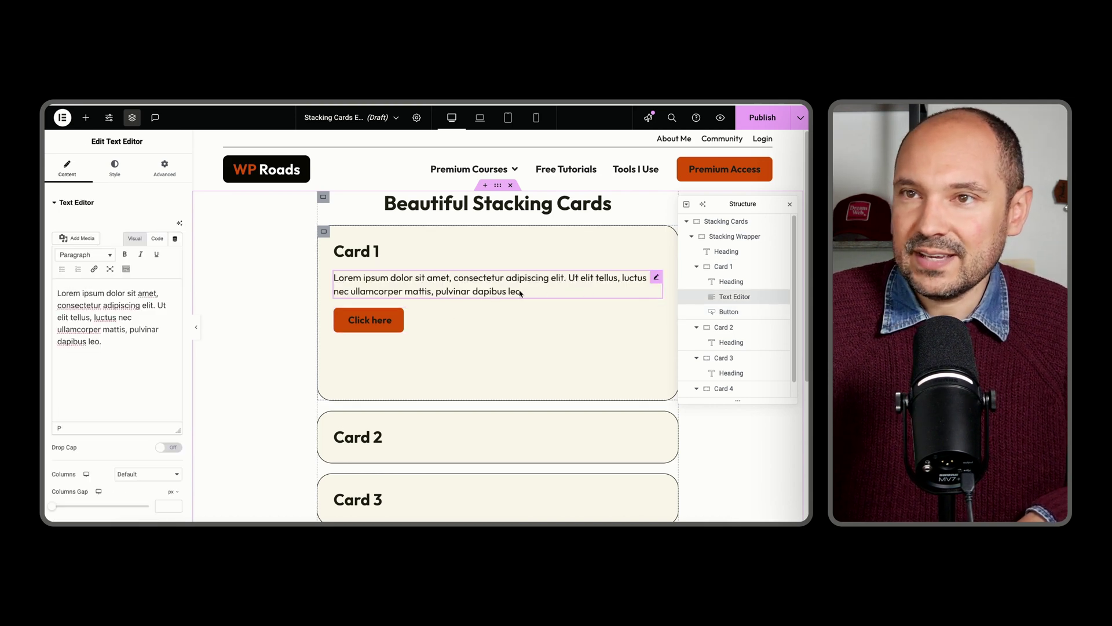
{"action": "left_click", "coordinate": [115, 167]}
{"action": "left_click", "coordinate": [165, 167]}
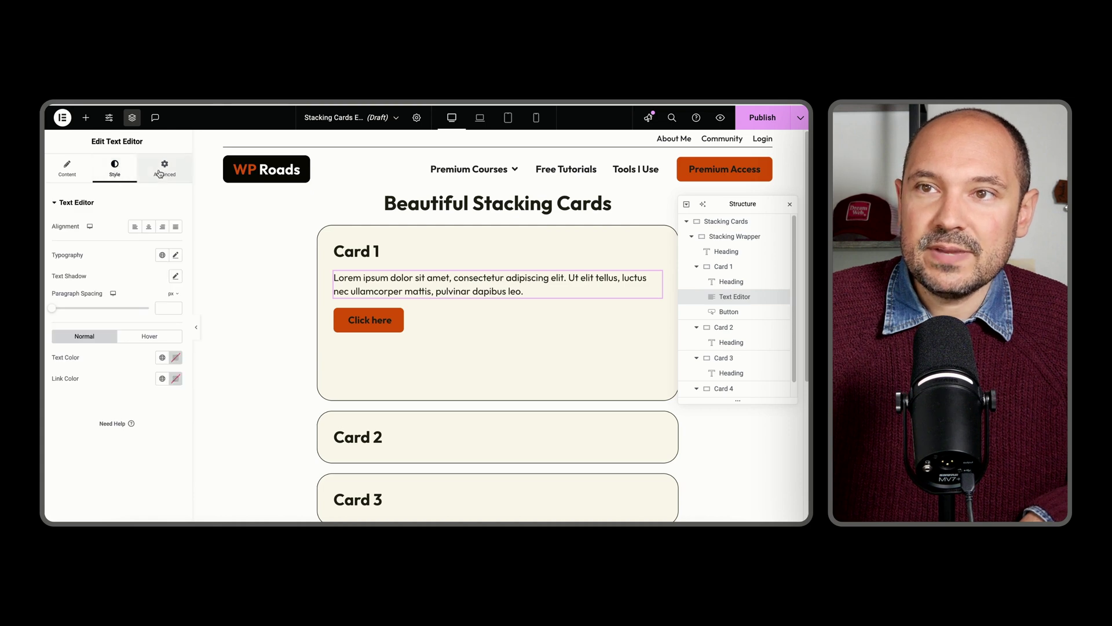
{"action": "scroll", "coordinate": [135, 260], "scroll_direction": "down", "scroll_amount": 3}
{"action": "left_click", "coordinate": [149, 330]}
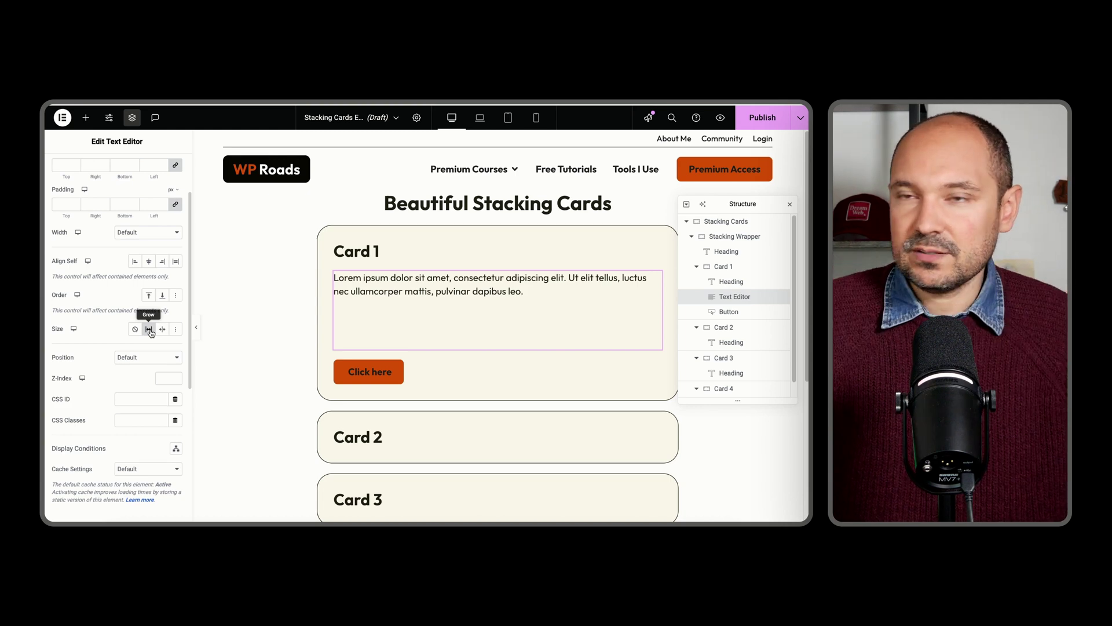
Align the Card 1 button to the right side of the card.
{"action": "left_click", "coordinate": [417, 376]}
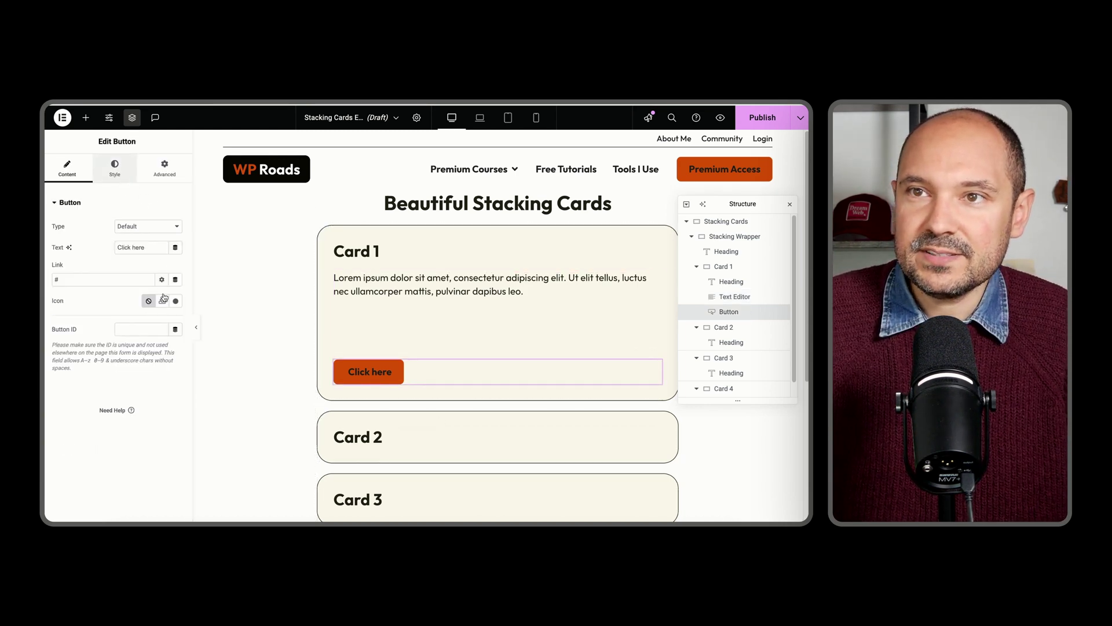
{"action": "left_click", "coordinate": [115, 168]}
{"action": "left_click", "coordinate": [162, 227]}
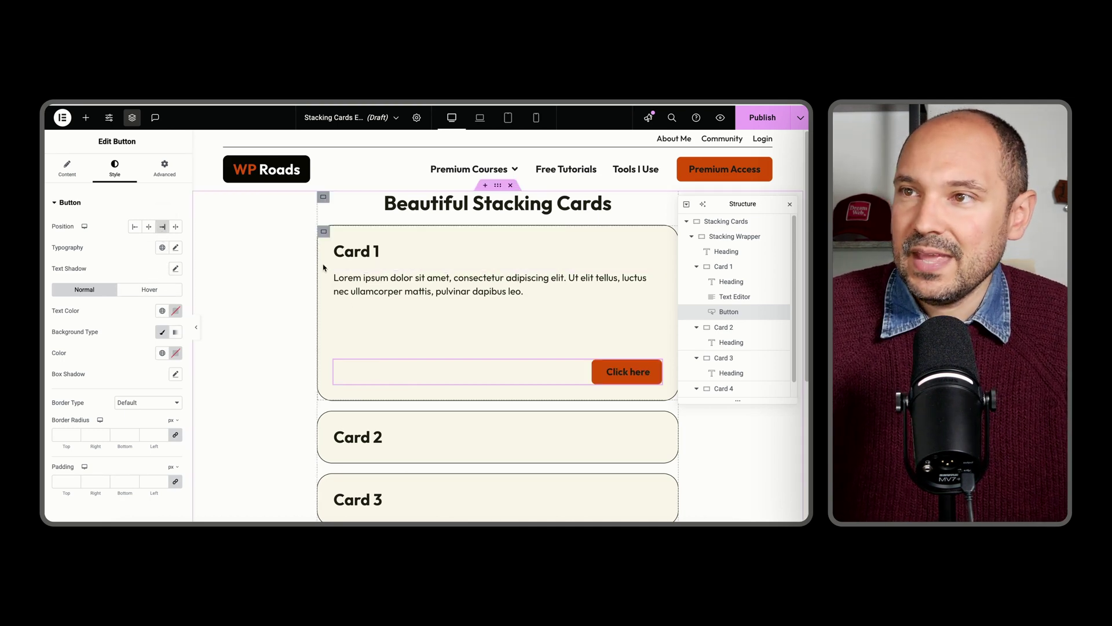
Copy the Card 1 paragraph and paste it below the heading in Card 2.
{"action": "scroll", "coordinate": [325, 268], "scroll_direction": "down", "scroll_amount": 2}
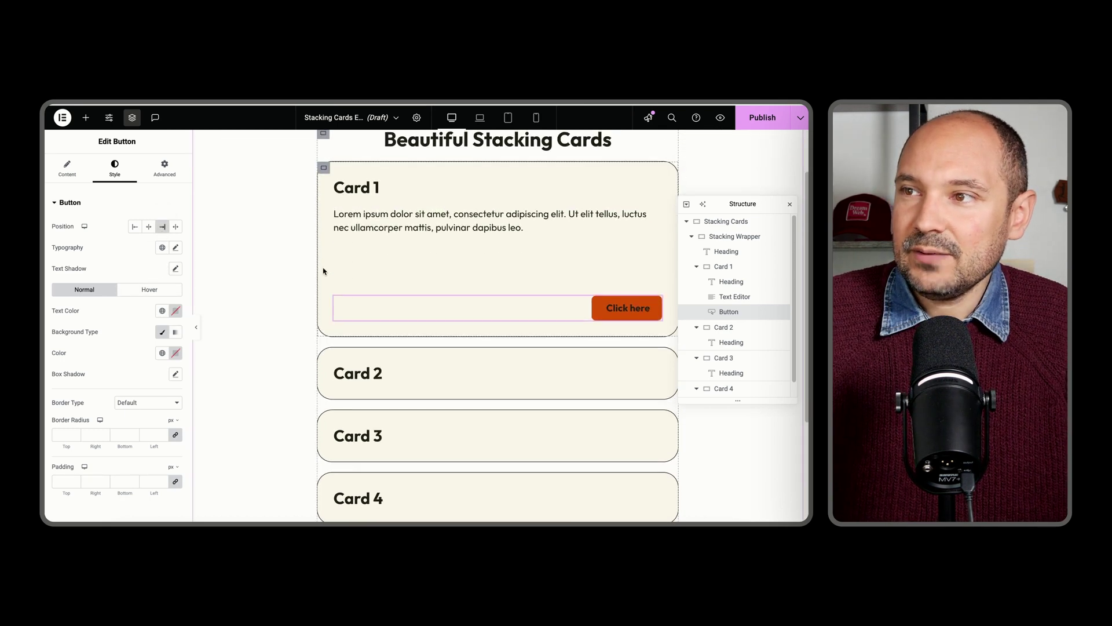
{"action": "right_click", "coordinate": [395, 235]}
{"action": "left_click", "coordinate": [426, 285]}
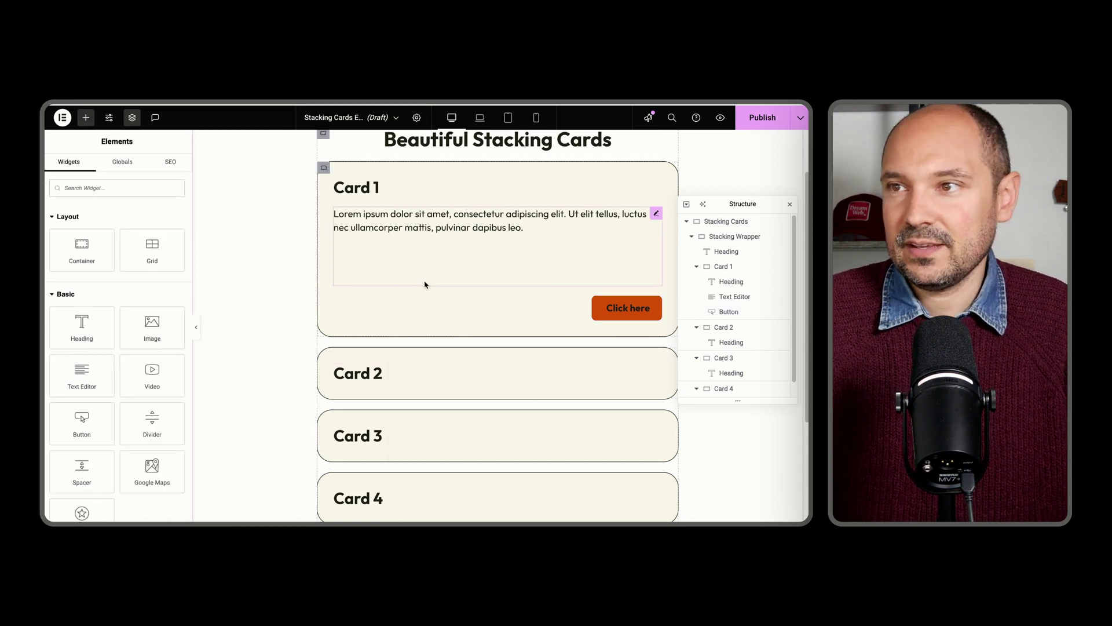
{"action": "right_click", "coordinate": [395, 379]}
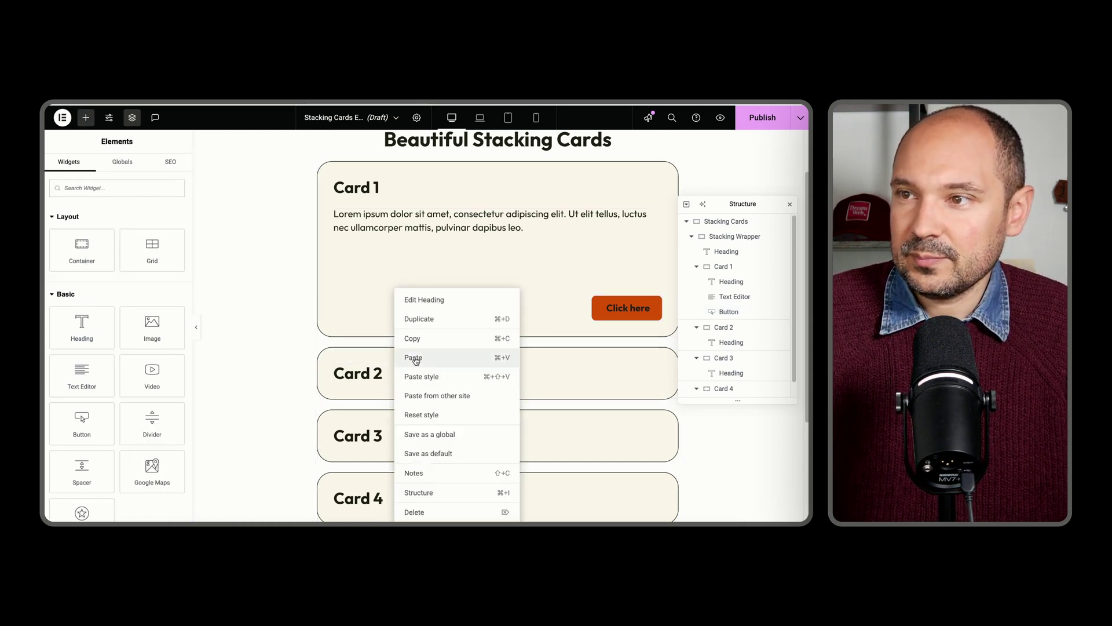
{"action": "left_click", "coordinate": [414, 357]}
Copy the Card 1 button and paste it below the paragraph in Card 2.
{"action": "right_click", "coordinate": [606, 309]}
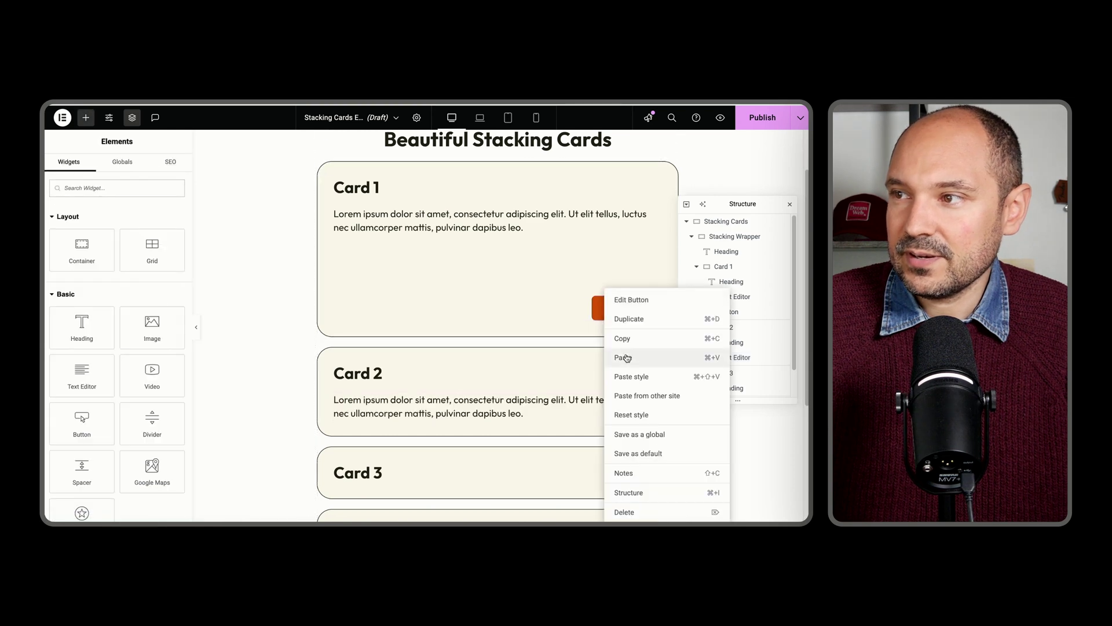
{"action": "left_click", "coordinate": [625, 357]}
{"action": "right_click", "coordinate": [458, 408]}
{"action": "left_click", "coordinate": [472, 357]}
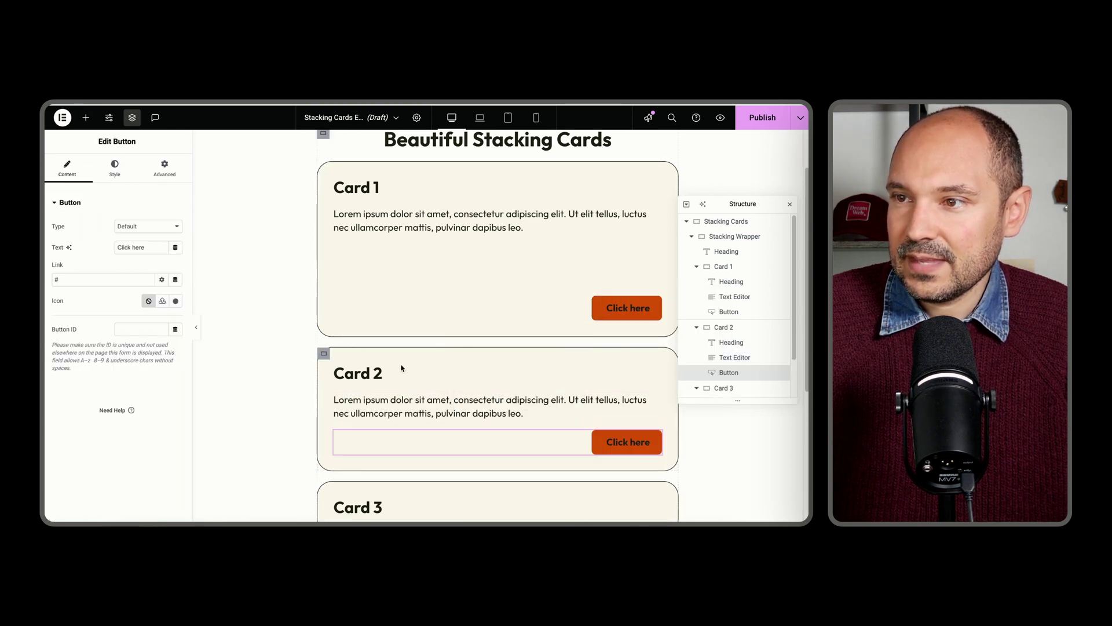
Paste the copied button below the headings in Card 3 and Card 4.
{"action": "scroll", "coordinate": [406, 348], "scroll_direction": "down", "scroll_amount": 3}
{"action": "right_click", "coordinate": [421, 311]}
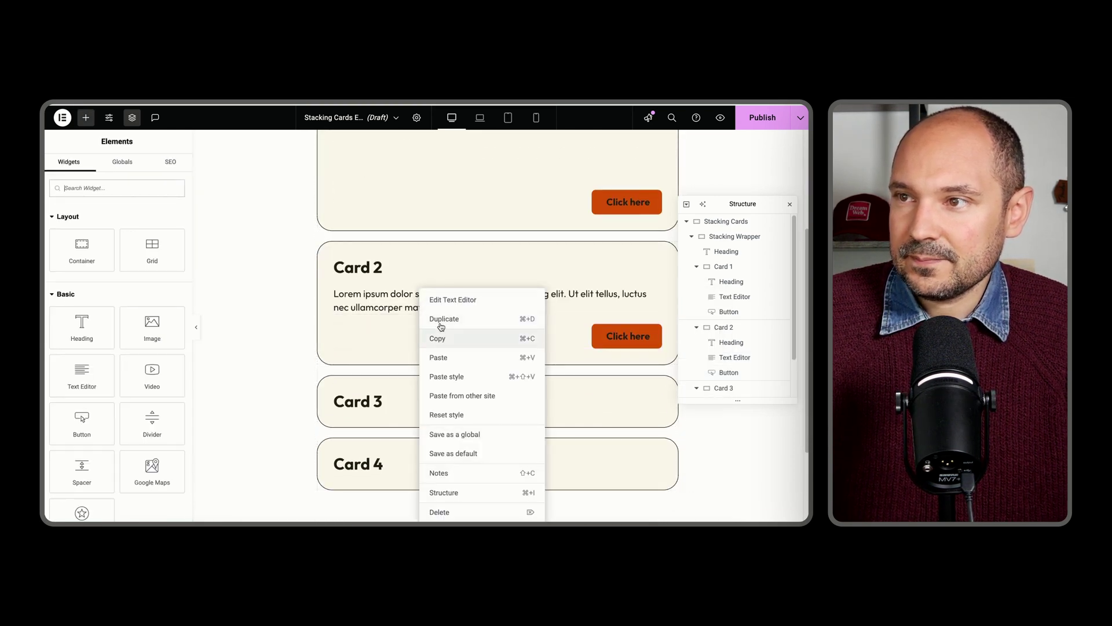
{"action": "right_click", "coordinate": [391, 399]}
{"action": "left_click", "coordinate": [414, 357]}
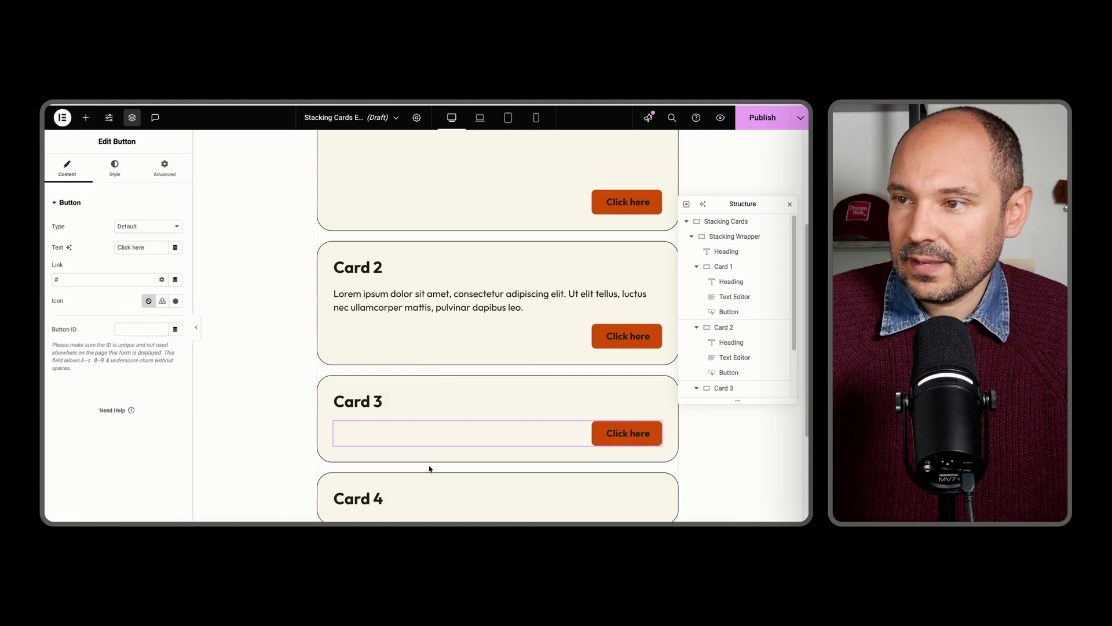
{"action": "right_click", "coordinate": [406, 497]}
{"action": "left_click", "coordinate": [423, 357]}
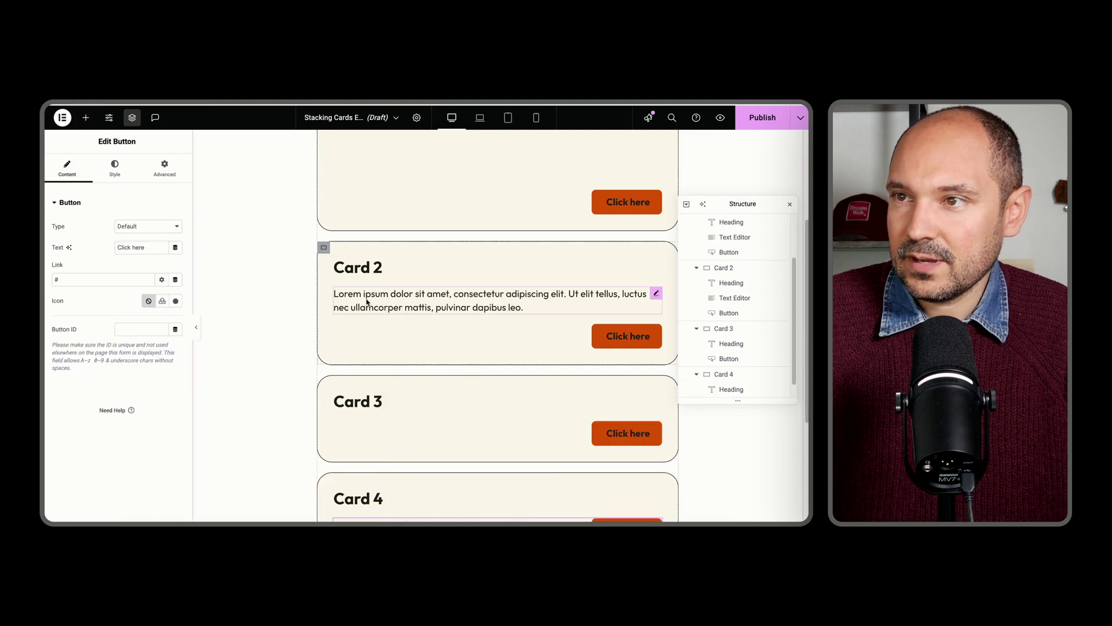
Copy the Card 2 paragraph and paste it between the heading and button in Card 3 and Card 4.
{"action": "right_click", "coordinate": [367, 298]}
{"action": "left_click", "coordinate": [392, 338]}
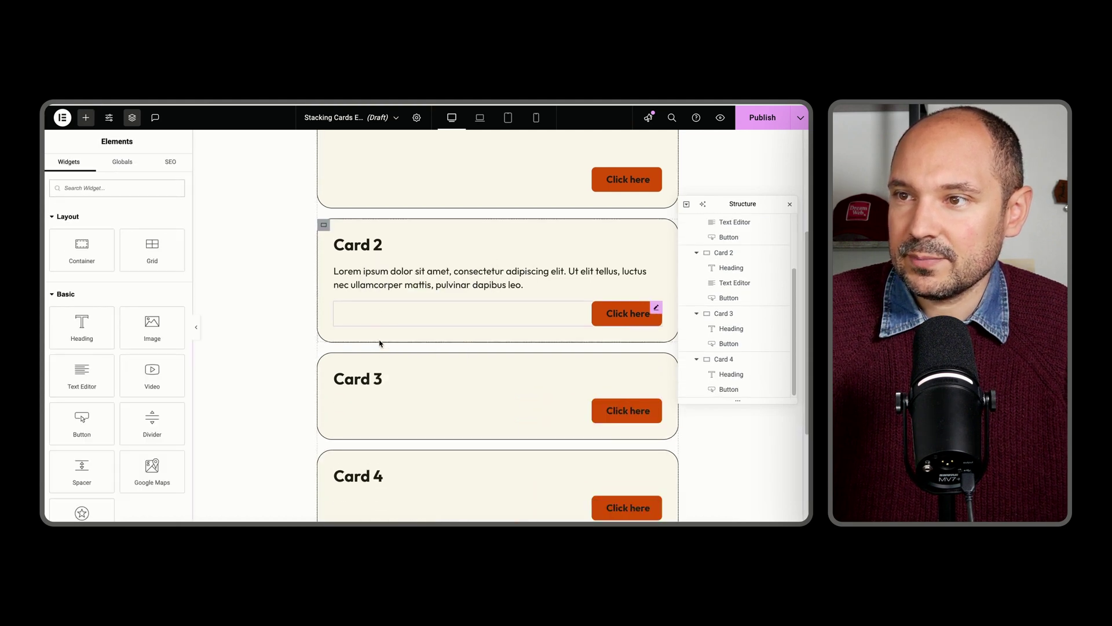
{"action": "scroll", "coordinate": [399, 325], "scroll_direction": "down", "scroll_amount": 2}
{"action": "right_click", "coordinate": [400, 302]}
{"action": "left_click", "coordinate": [422, 357]}
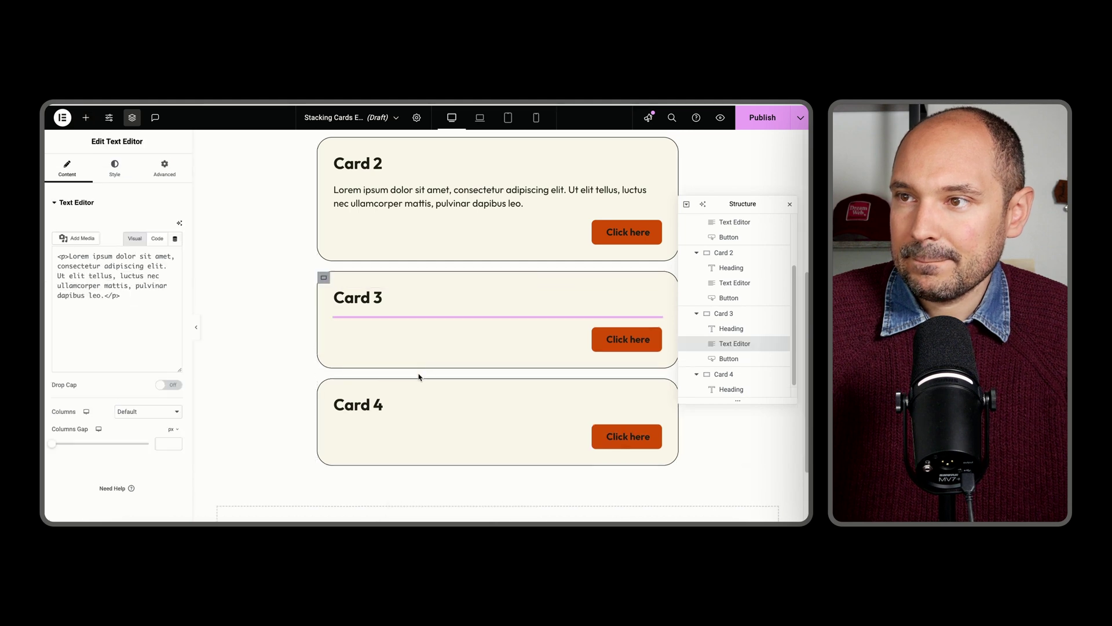
{"action": "right_click", "coordinate": [388, 434]}
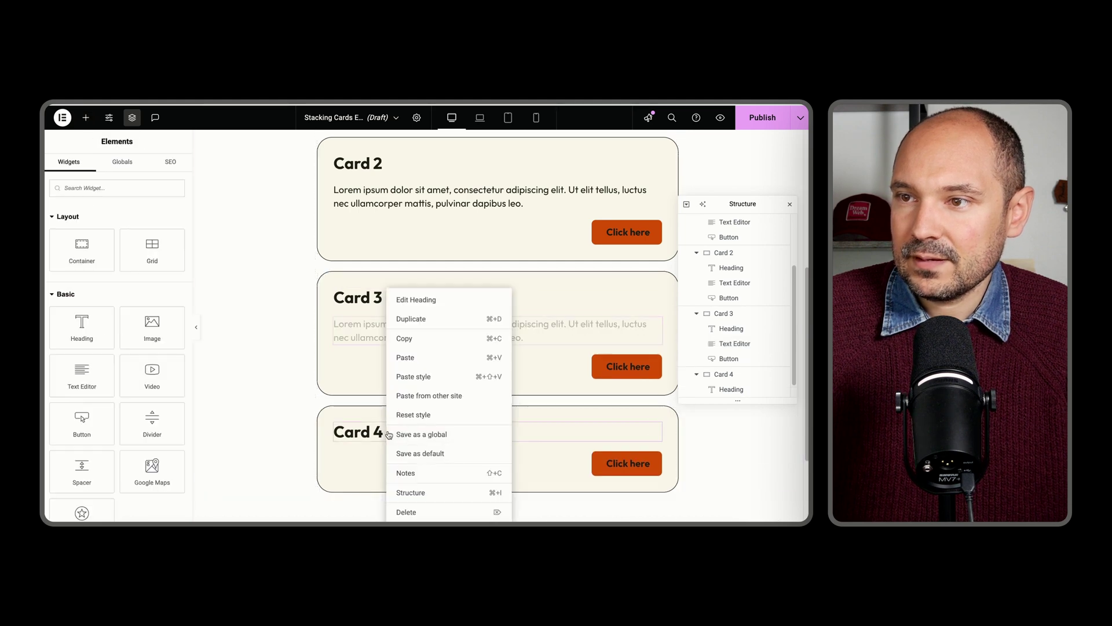
{"action": "left_click", "coordinate": [405, 357]}
Set the Card 2 container's minimum height to 350 px.
{"action": "scroll", "coordinate": [241, 308], "scroll_direction": "up", "scroll_amount": 4}
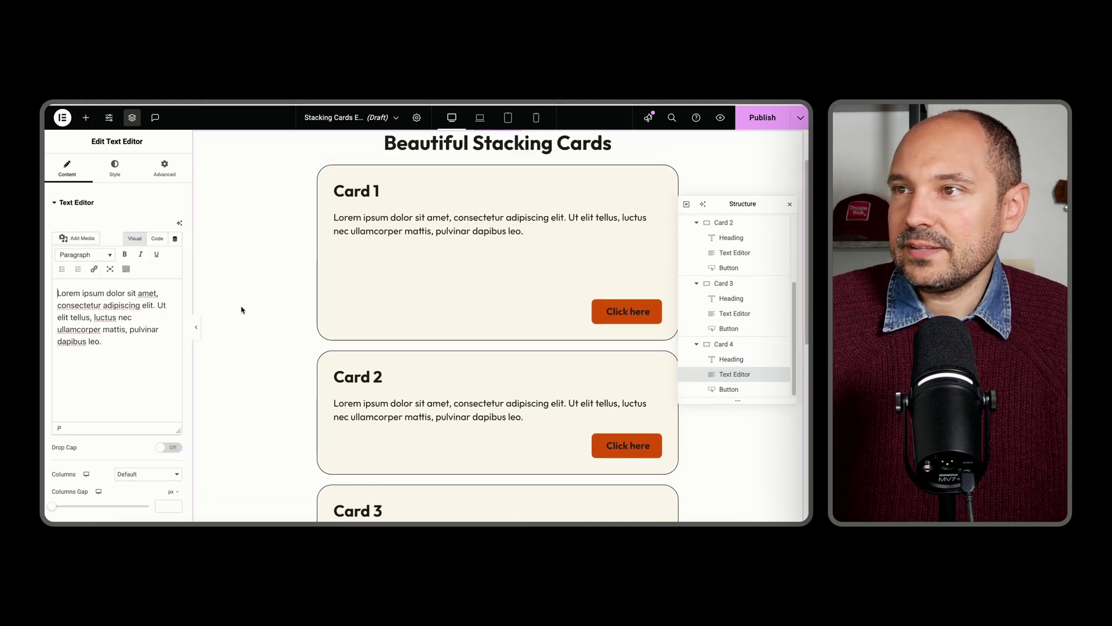
{"action": "scroll", "coordinate": [241, 308], "scroll_direction": "down", "scroll_amount": 2}
{"action": "scroll", "coordinate": [244, 308], "scroll_direction": "up", "scroll_amount": 2}
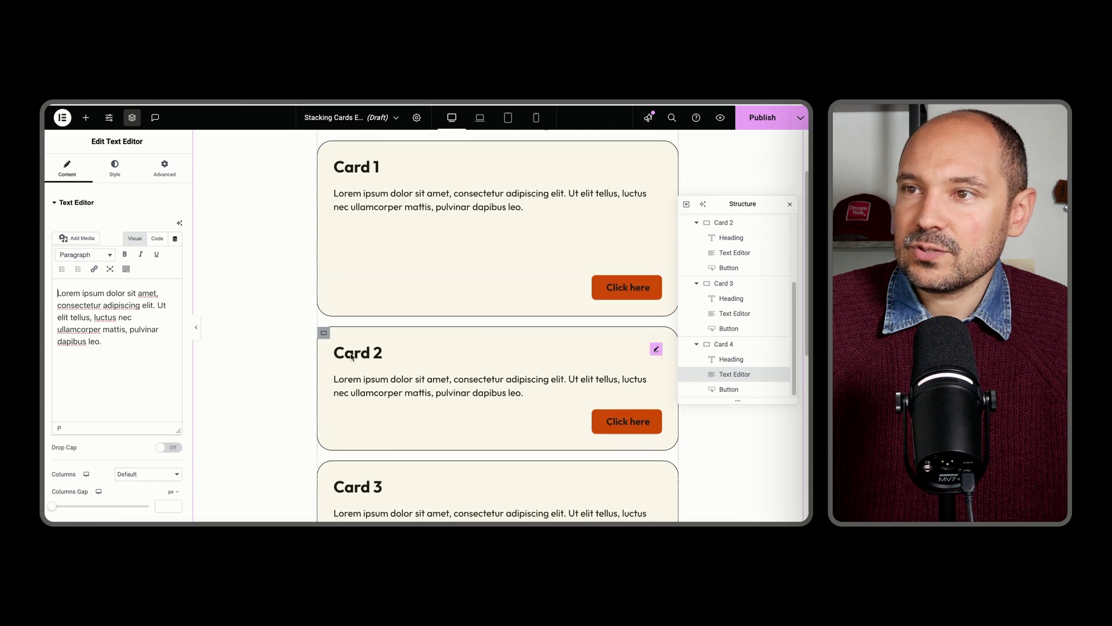
{"action": "left_click", "coordinate": [324, 334]}
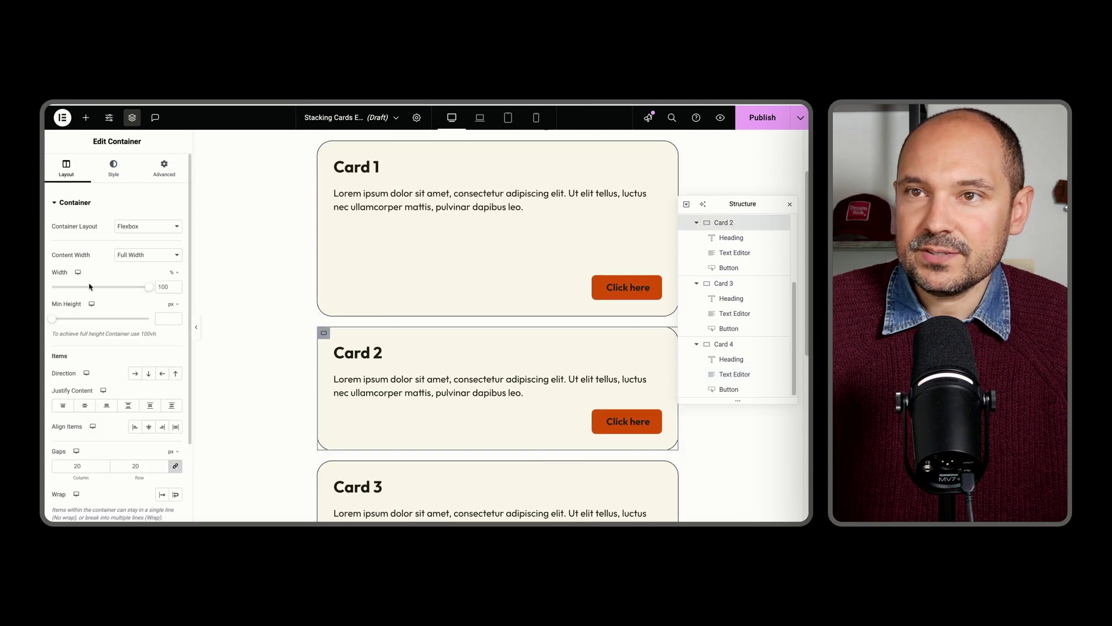
{"action": "type", "text": "35"}
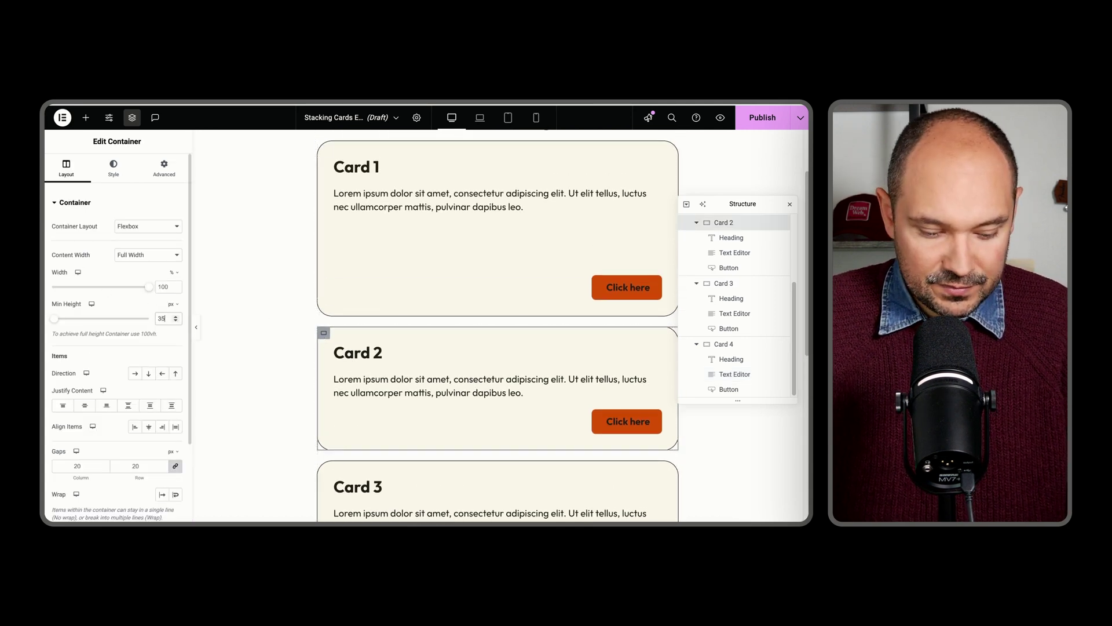
{"action": "type", "text": "0"}
Set the minimum height of the Card 3 and Card 4 containers to 350 px each.
{"action": "scroll", "coordinate": [325, 371], "scroll_direction": "down", "scroll_amount": 2}
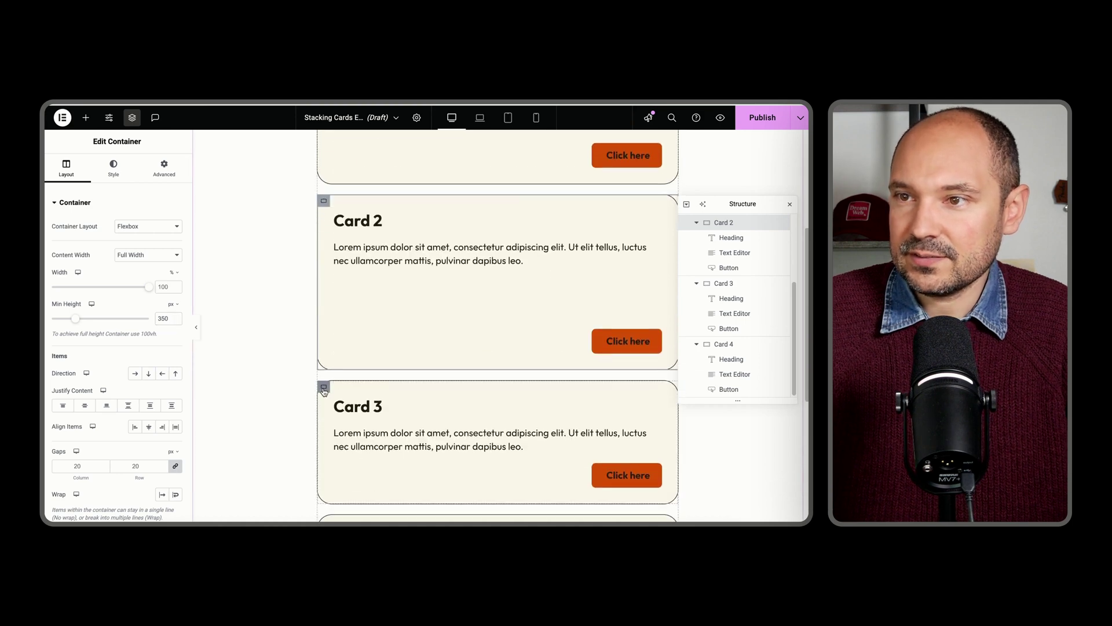
{"action": "scroll", "coordinate": [148, 289], "scroll_direction": "down", "scroll_amount": 1}
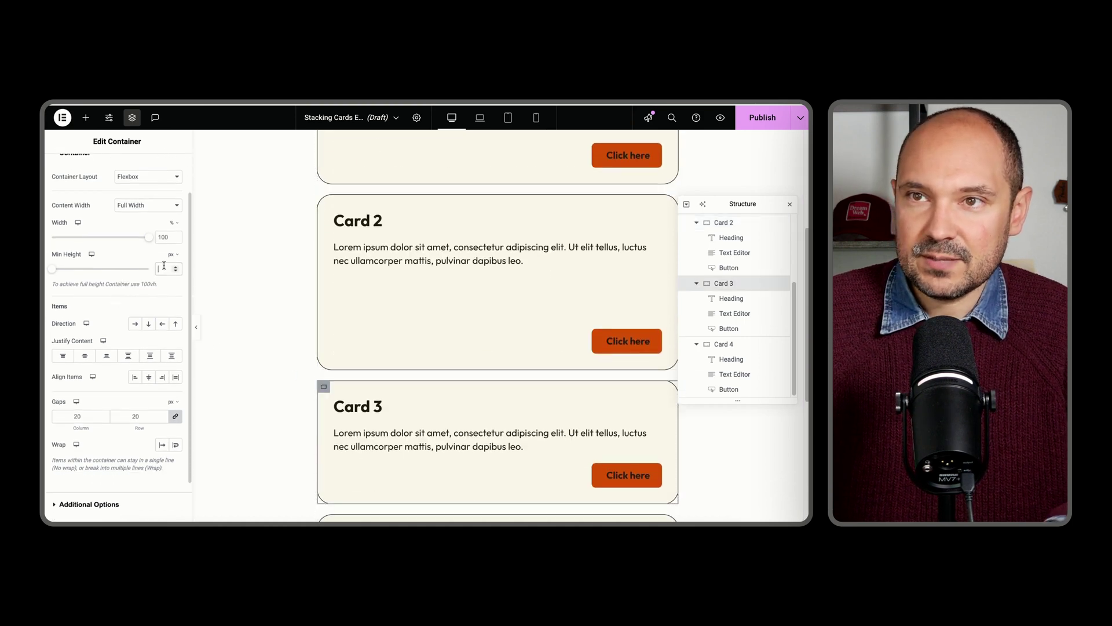
{"action": "type", "text": "35"}
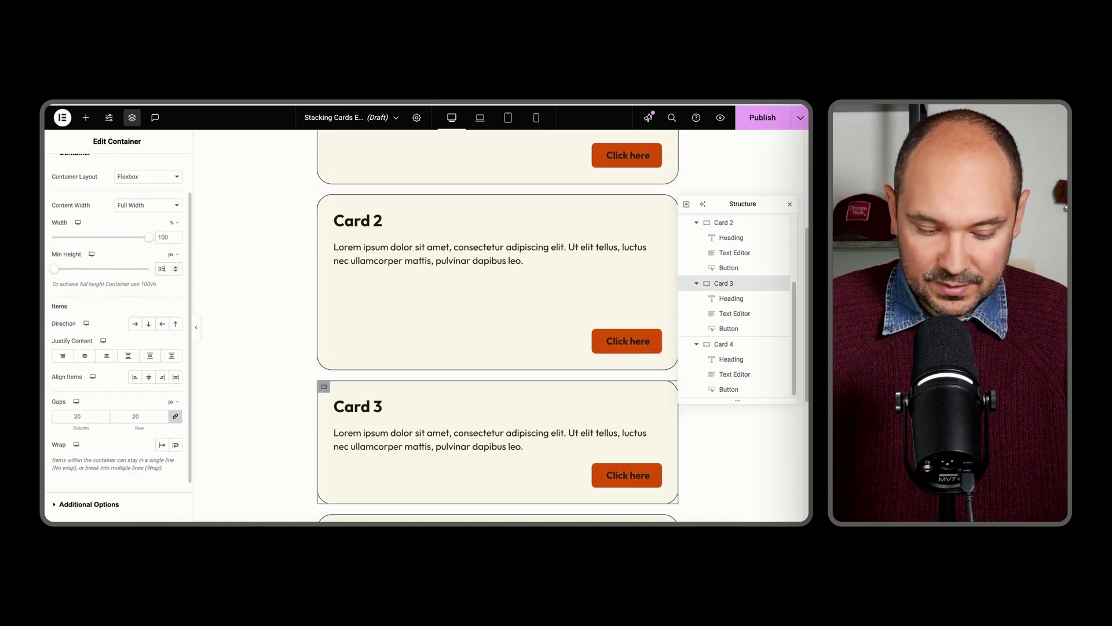
{"action": "type", "text": "0"}
{"action": "scroll", "coordinate": [355, 348], "scroll_direction": "down", "scroll_amount": 4}
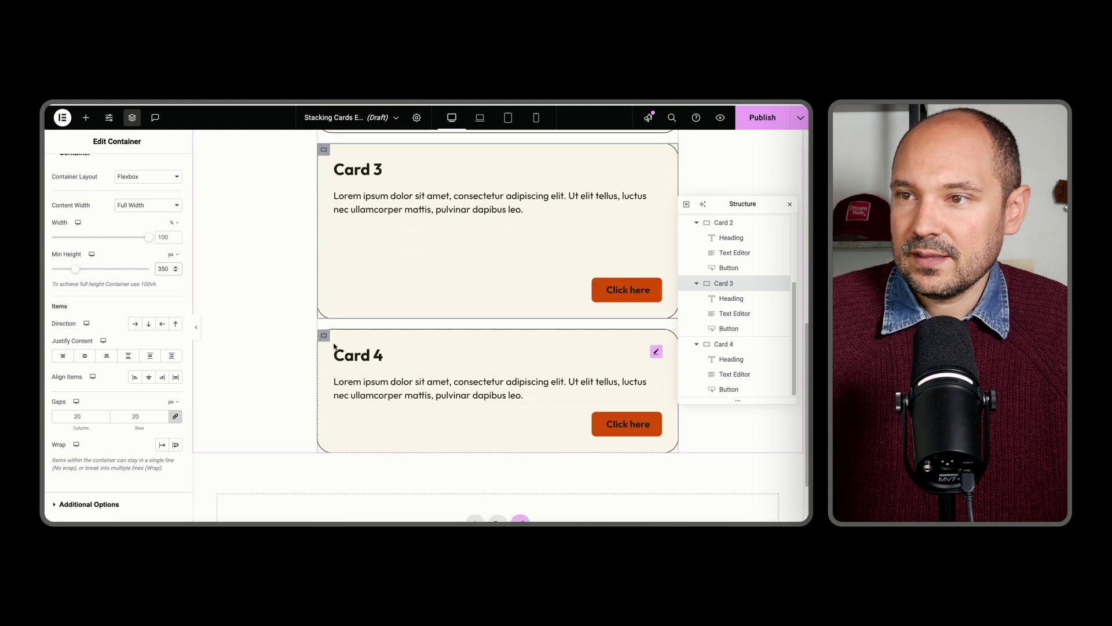
{"action": "left_click", "coordinate": [324, 336]}
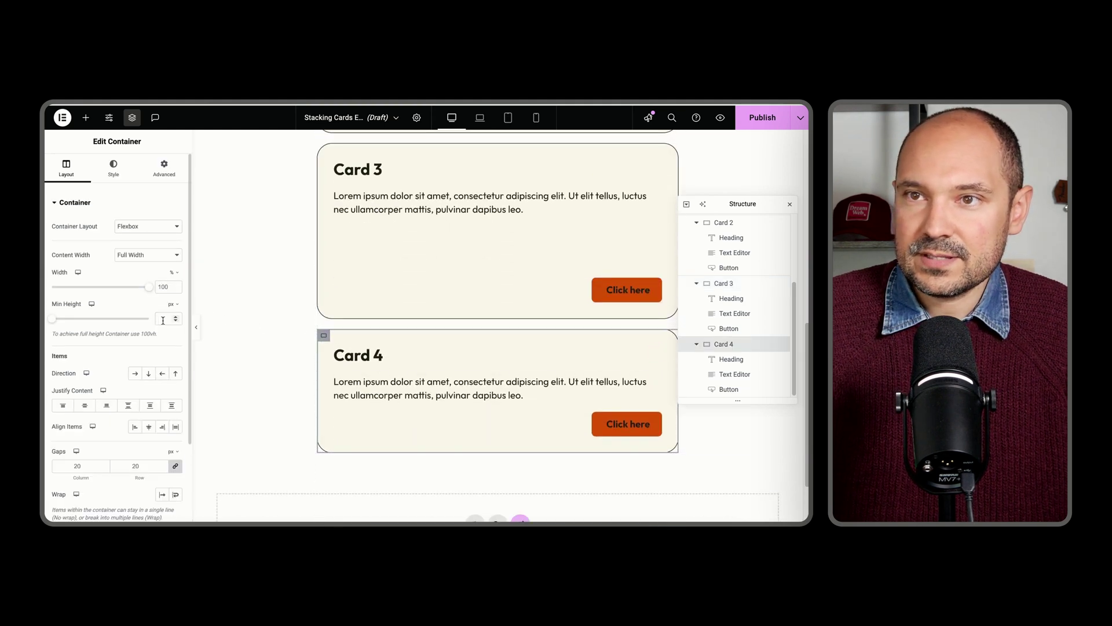
{"action": "type", "text": "350"}
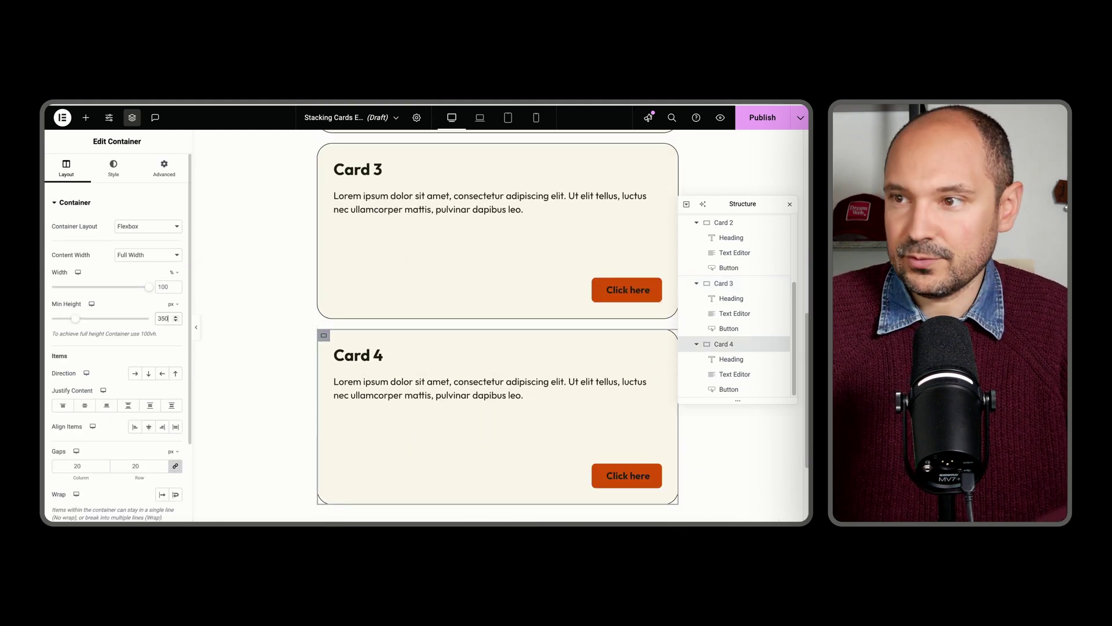
Duplicate the Card 3 paragraph twice so the card holds three stacked text blocks.
{"action": "scroll", "coordinate": [406, 261], "scroll_direction": "up", "scroll_amount": 1}
{"action": "right_click", "coordinate": [407, 262]}
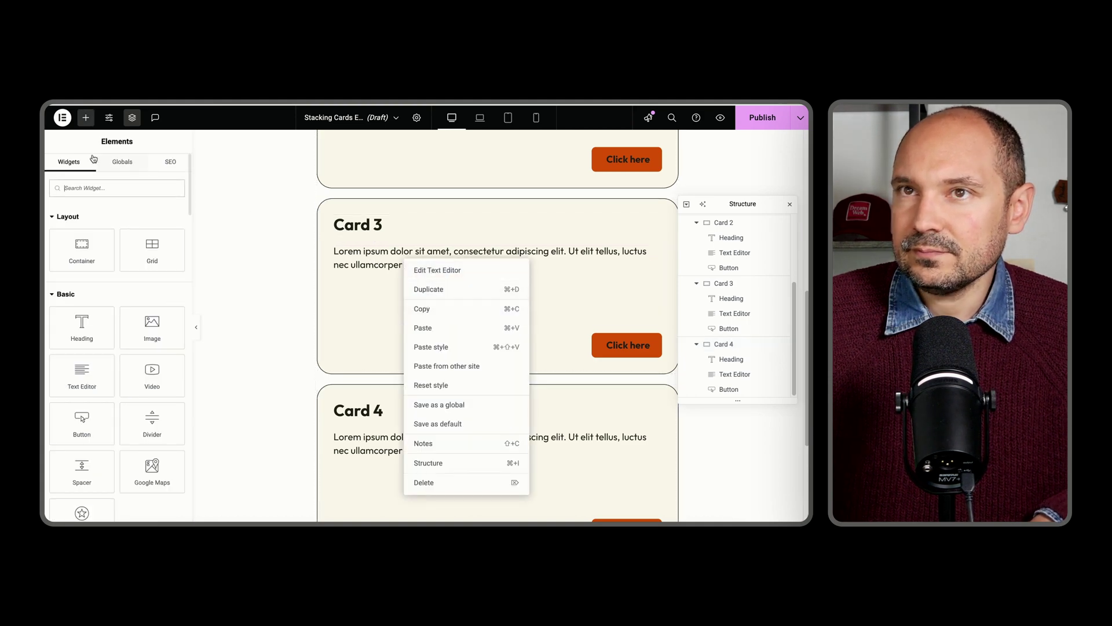
{"action": "left_click", "coordinate": [85, 140]}
{"action": "left_click_drag", "start_coordinate": [82, 392], "coordinate": [397, 259]}
{"action": "right_click", "coordinate": [396, 259]}
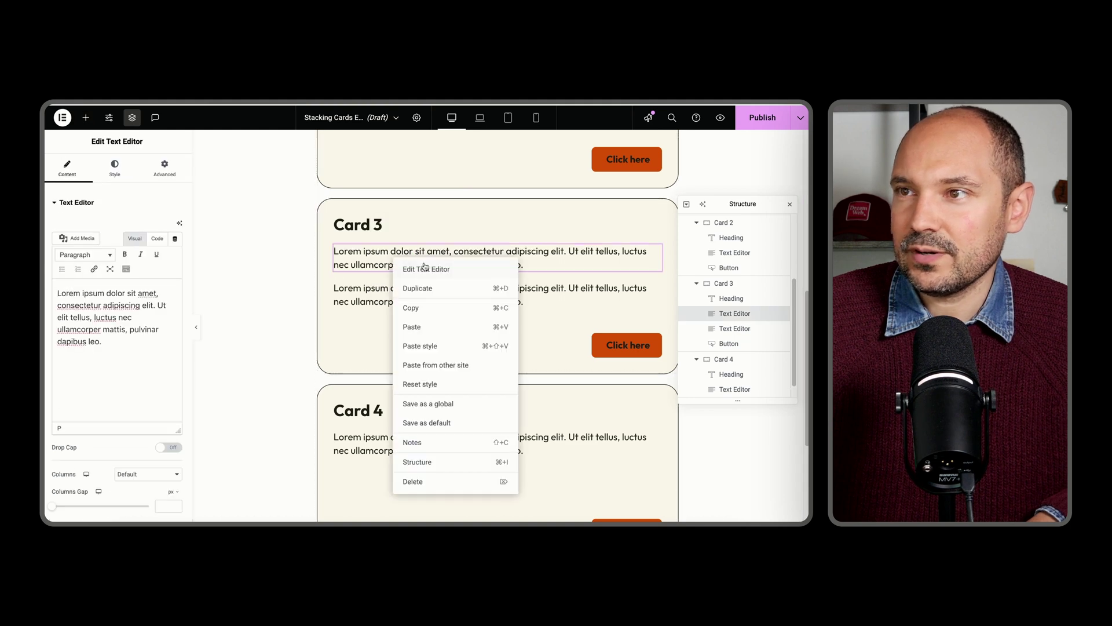
{"action": "left_click", "coordinate": [417, 296]}
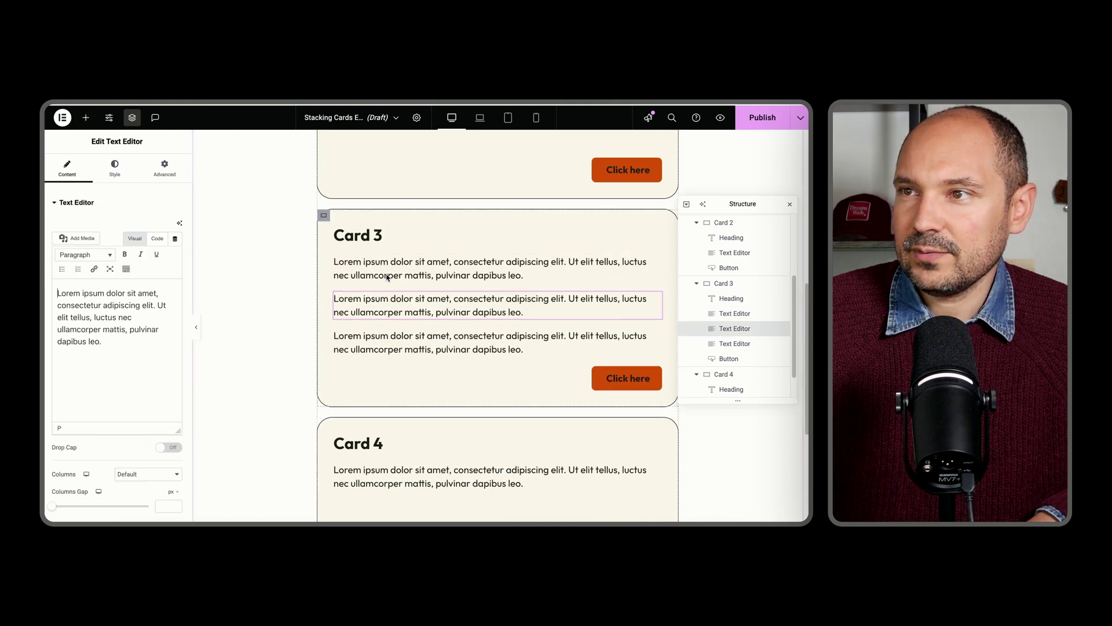
Move the extra middle paragraph from Card 3 into Card 2, directly below its existing paragraph.
{"action": "scroll", "coordinate": [402, 297], "scroll_direction": "up", "scroll_amount": 2}
{"action": "left_click_drag", "start_coordinate": [401, 297], "coordinate": [395, 171]}
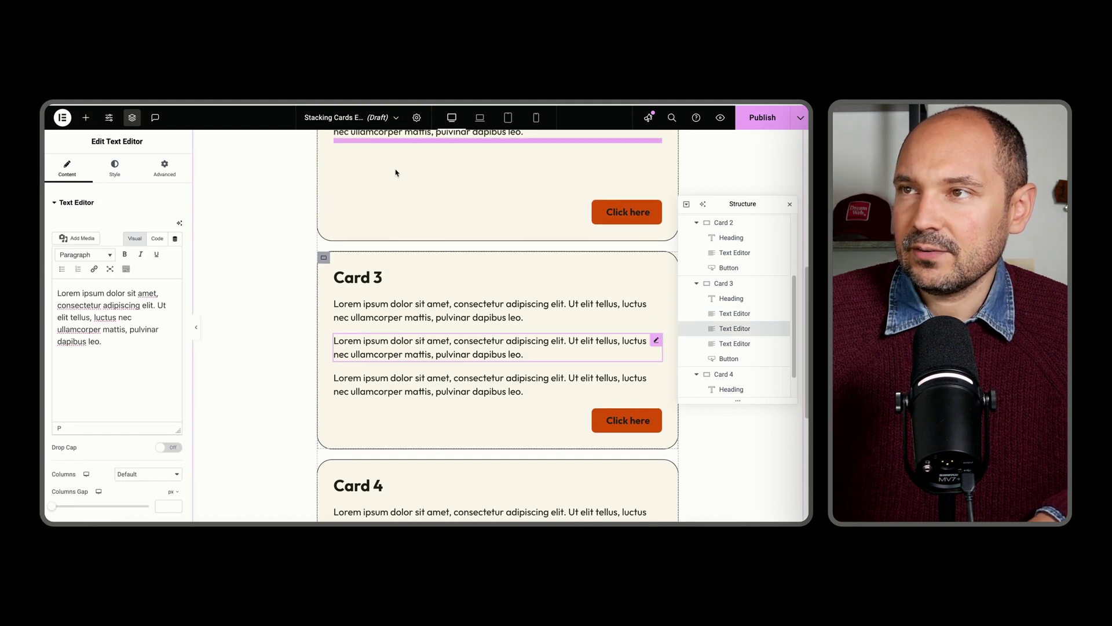
{"action": "scroll", "coordinate": [395, 171], "scroll_direction": "up", "scroll_amount": 2}
{"action": "left_click_drag", "start_coordinate": [398, 233], "coordinate": [397, 179]}
{"action": "scroll", "coordinate": [406, 232], "scroll_direction": "up", "scroll_amount": 2}
Duplicate the first paragraph in Card 2 and move the copy into Card 1 with its existing paragraph.
{"action": "right_click", "coordinate": [429, 285]}
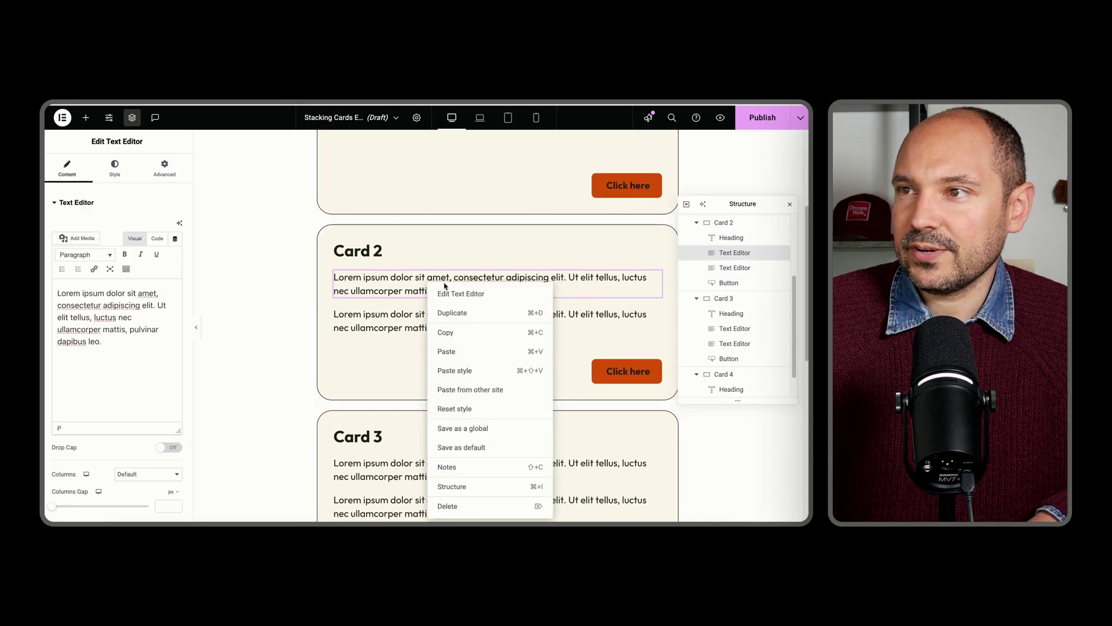
{"action": "left_click", "coordinate": [452, 313]}
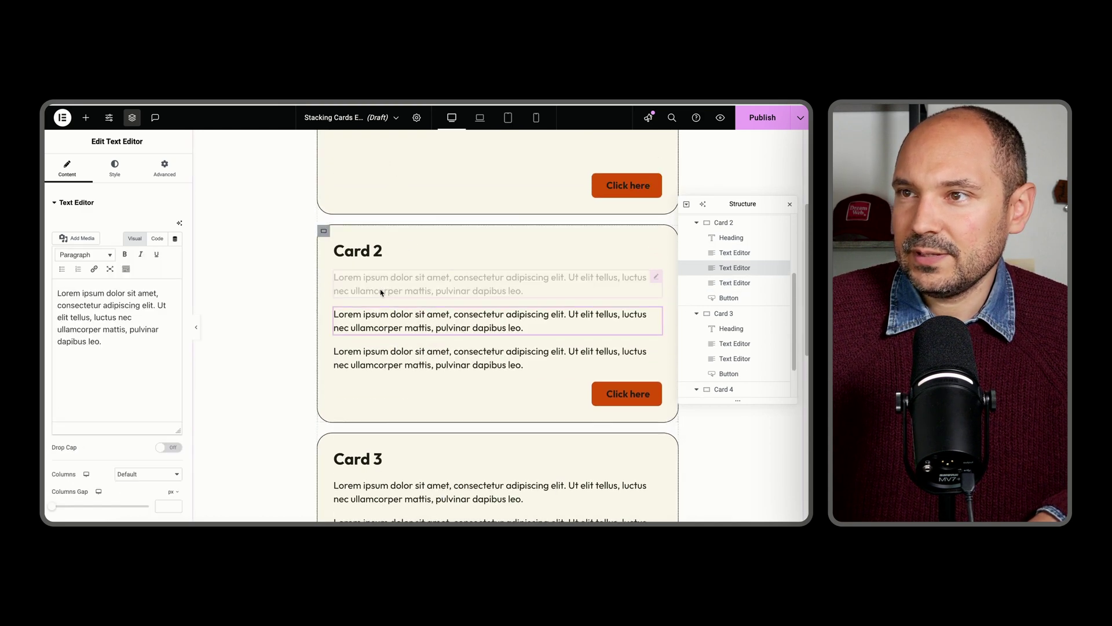
{"action": "scroll", "coordinate": [425, 416], "scroll_direction": "up", "scroll_amount": 2}
{"action": "left_click_drag", "start_coordinate": [399, 394], "coordinate": [381, 228]}
Duplicate the first paragraph in Card 3 and move the copy into Card 4 with its existing paragraph.
{"action": "scroll", "coordinate": [382, 228], "scroll_direction": "down", "scroll_amount": 8}
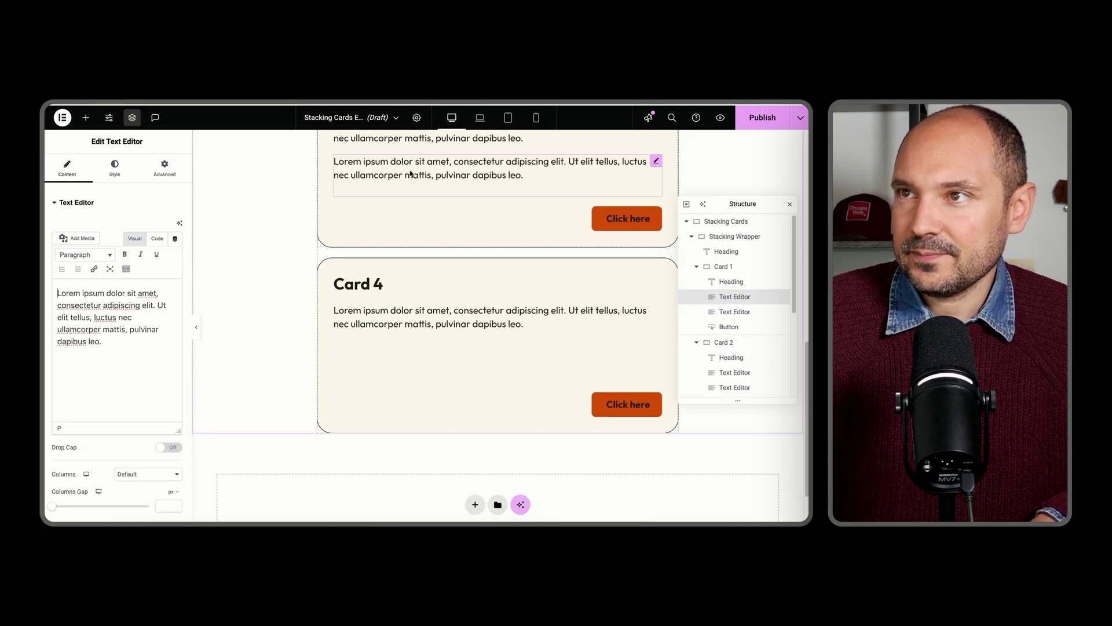
{"action": "right_click", "coordinate": [406, 167]}
{"action": "key", "text": "ctrl+d"}
{"action": "right_click", "coordinate": [389, 168]}
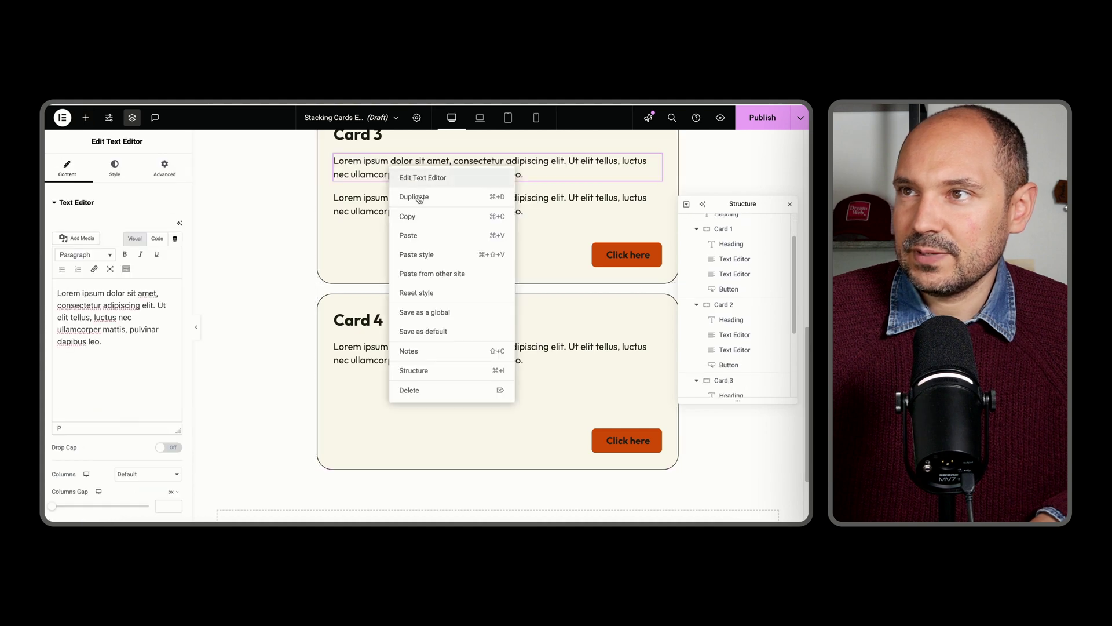
{"action": "left_click", "coordinate": [411, 196]}
{"action": "left_click_drag", "start_coordinate": [406, 202], "coordinate": [379, 366]}
{"action": "scroll", "coordinate": [368, 334], "scroll_direction": "up", "scroll_amount": 15}
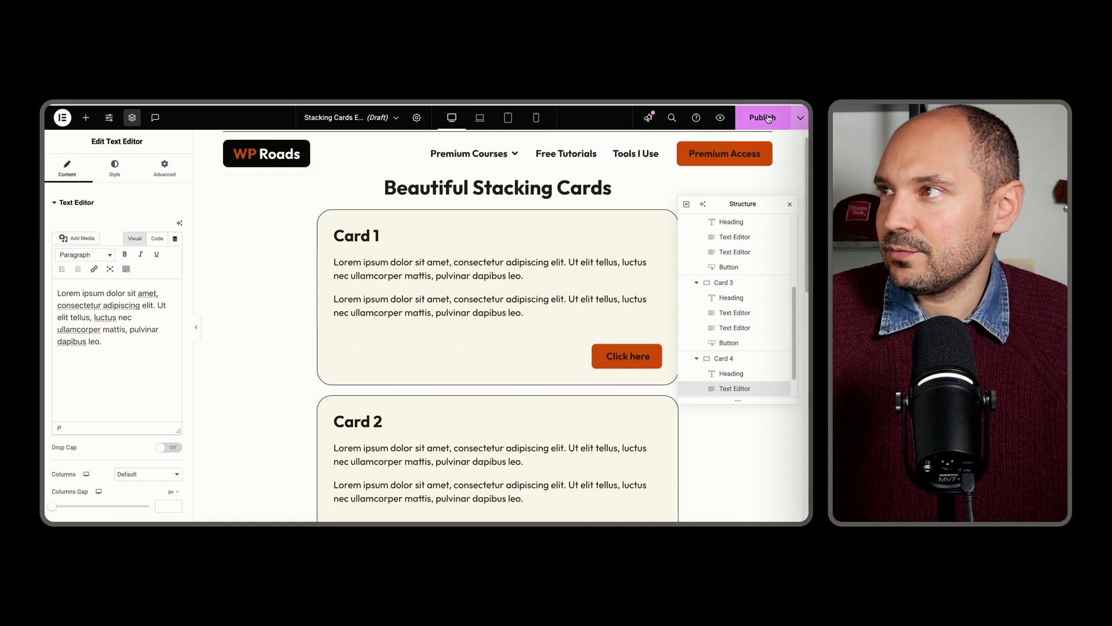
{"action": "left_click_drag", "start_coordinate": [760, 207], "coordinate": [771, 210]}
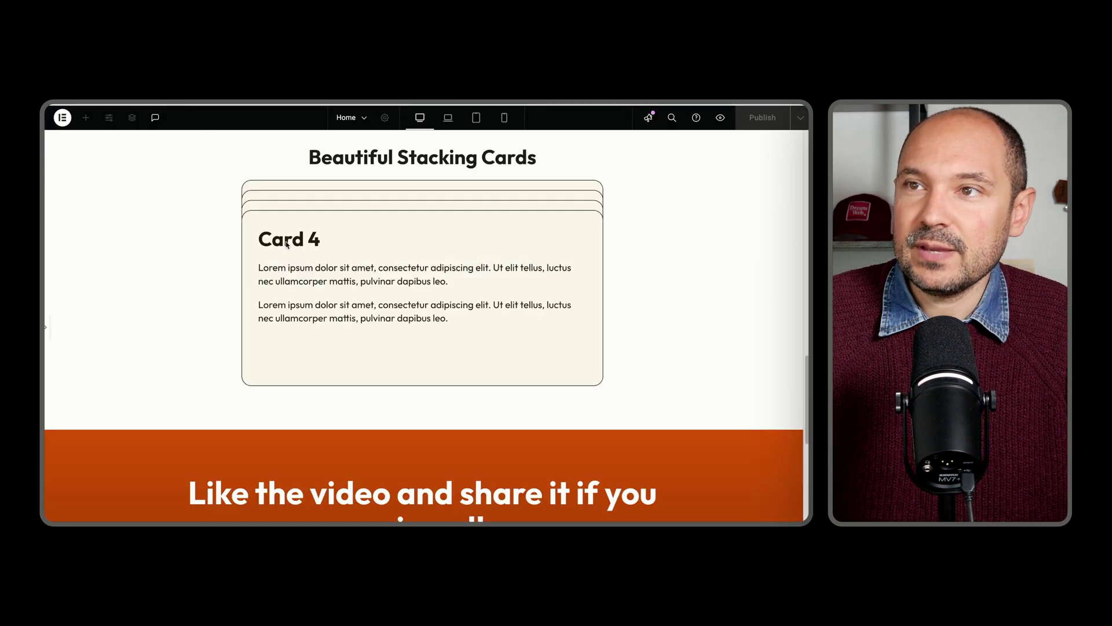
Examine how the finished stacking cards on the Home page overlap one another while scrolling.
{"action": "scroll", "coordinate": [286, 243], "scroll_direction": "down", "scroll_amount": 2}
{"action": "scroll", "coordinate": [295, 252], "scroll_direction": "up", "scroll_amount": 10}
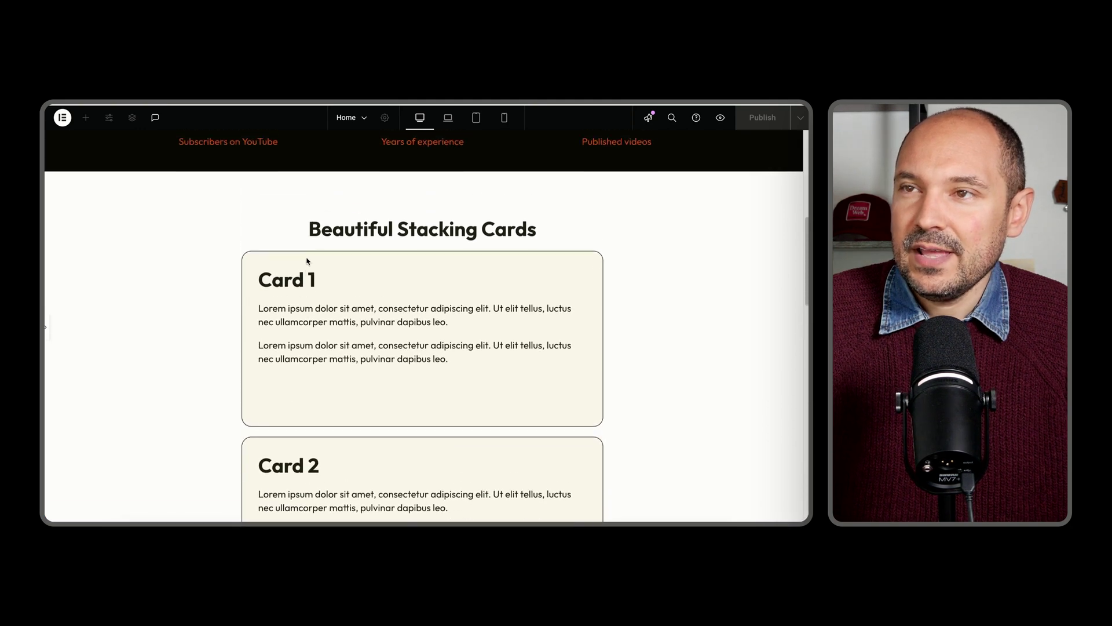
{"action": "scroll", "coordinate": [307, 261], "scroll_direction": "down", "scroll_amount": 5}
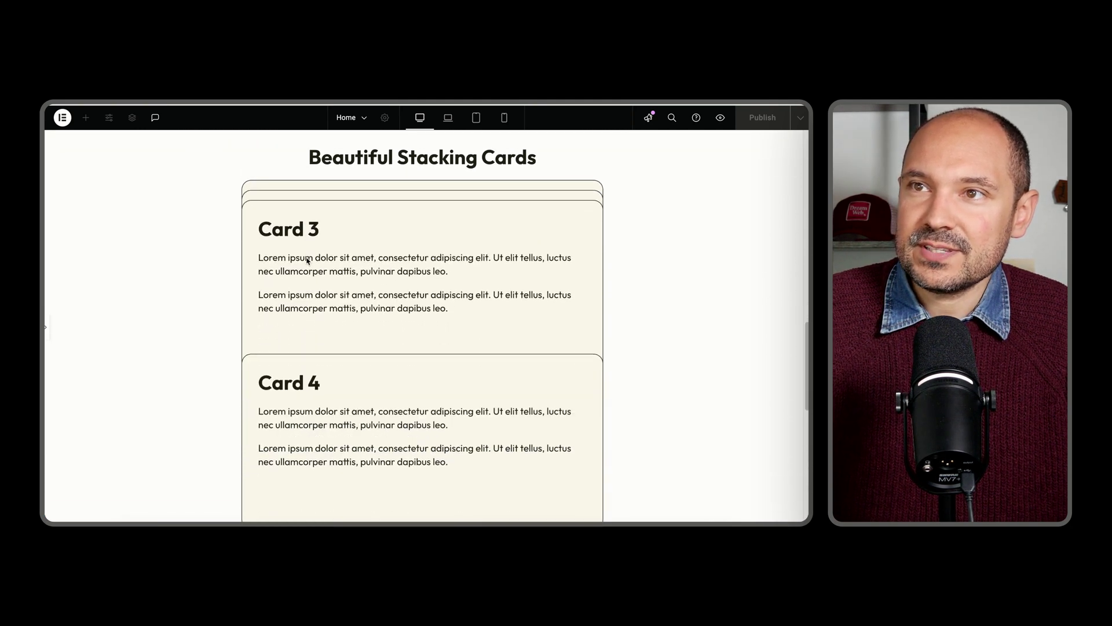
{"action": "scroll", "coordinate": [307, 261], "scroll_direction": "down", "scroll_amount": 3}
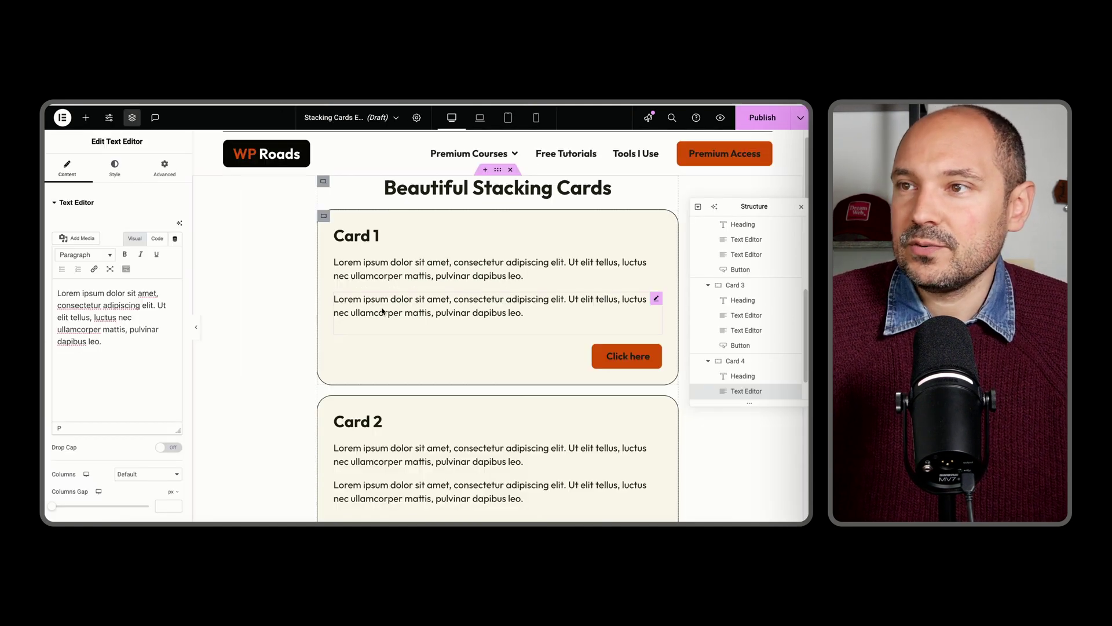
Set the Card 1 container's z-index to 1.
{"action": "left_click", "coordinate": [323, 216]}
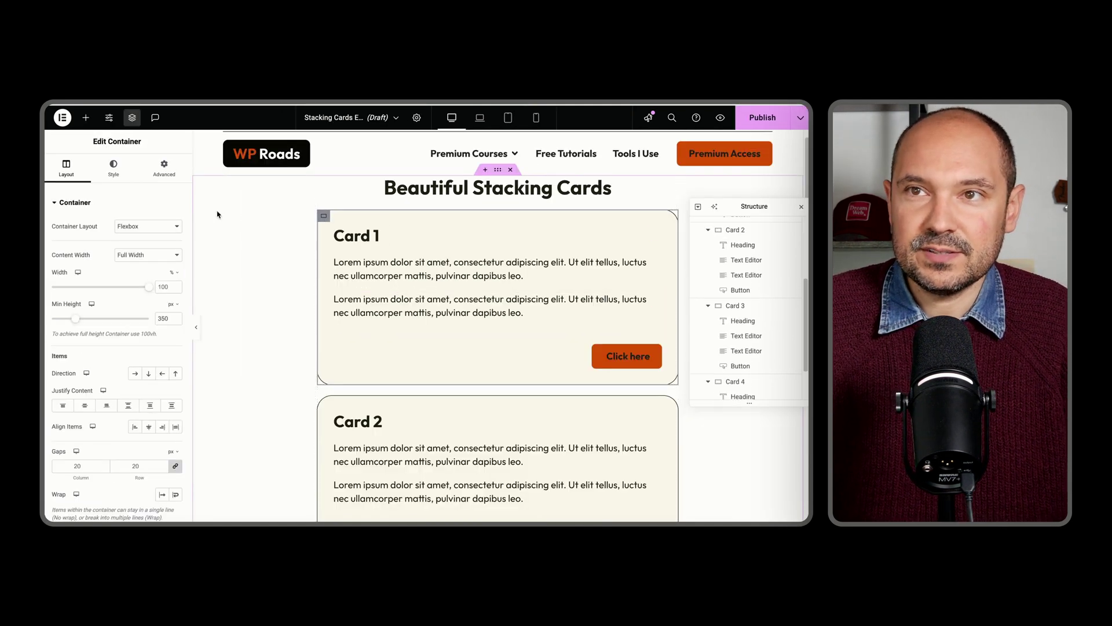
{"action": "left_click", "coordinate": [164, 168]}
{"action": "scroll", "coordinate": [146, 327], "scroll_direction": "down", "scroll_amount": 5}
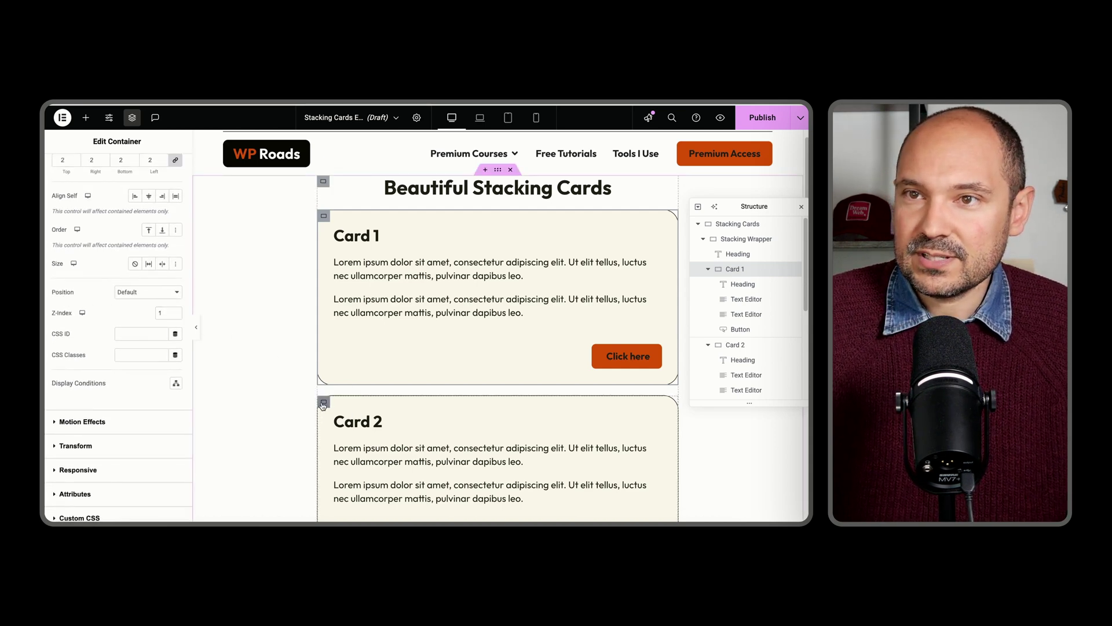
Set the Card 2 container's z-index to 2.
{"action": "left_click", "coordinate": [323, 403]}
{"action": "scroll", "coordinate": [119, 356], "scroll_direction": "down", "scroll_amount": 5}
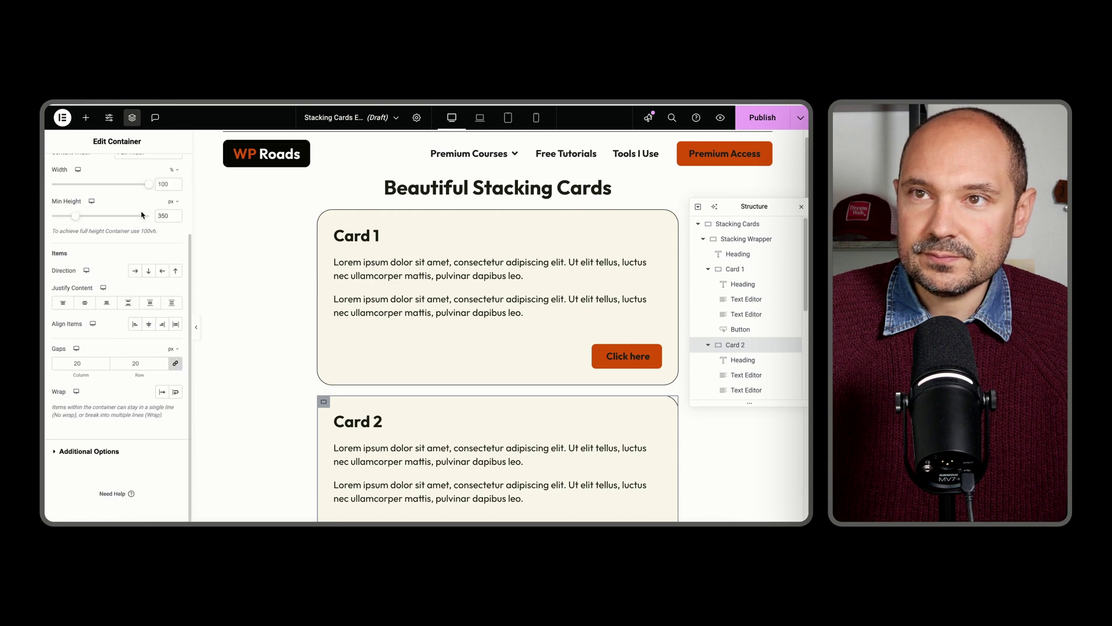
{"action": "scroll", "coordinate": [141, 214], "scroll_direction": "up", "scroll_amount": 5}
{"action": "left_click", "coordinate": [163, 168]}
{"action": "scroll", "coordinate": [122, 335], "scroll_direction": "down", "scroll_amount": 5}
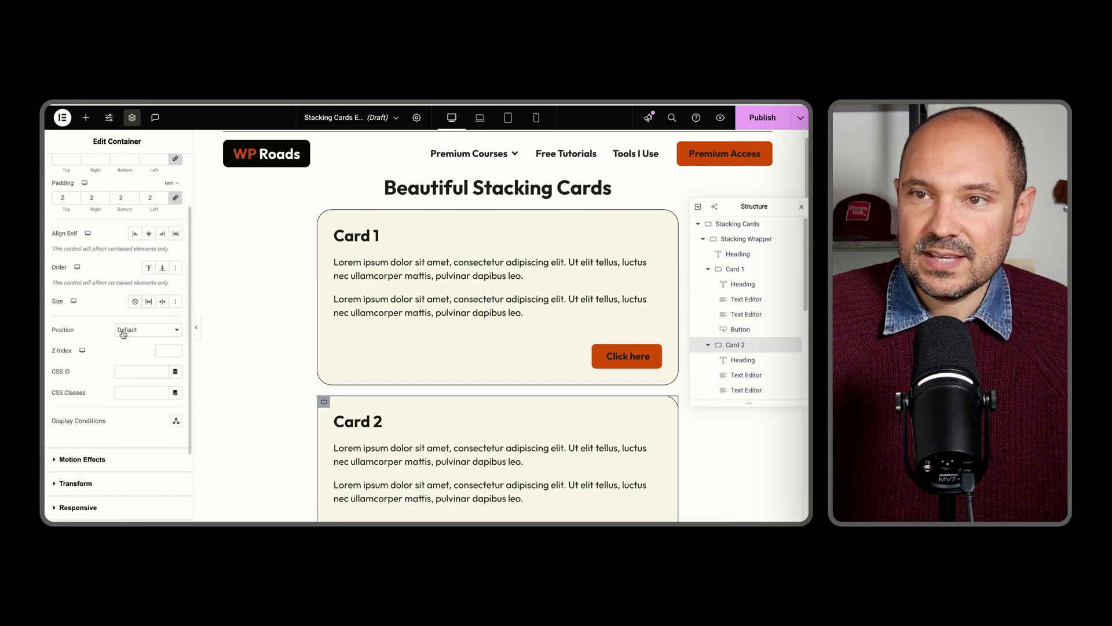
{"action": "left_click", "coordinate": [163, 350]}
{"action": "type", "text": "2"}
Set the Card 3 container's z-index to 3.
{"action": "scroll", "coordinate": [323, 401], "scroll_direction": "down", "scroll_amount": 5}
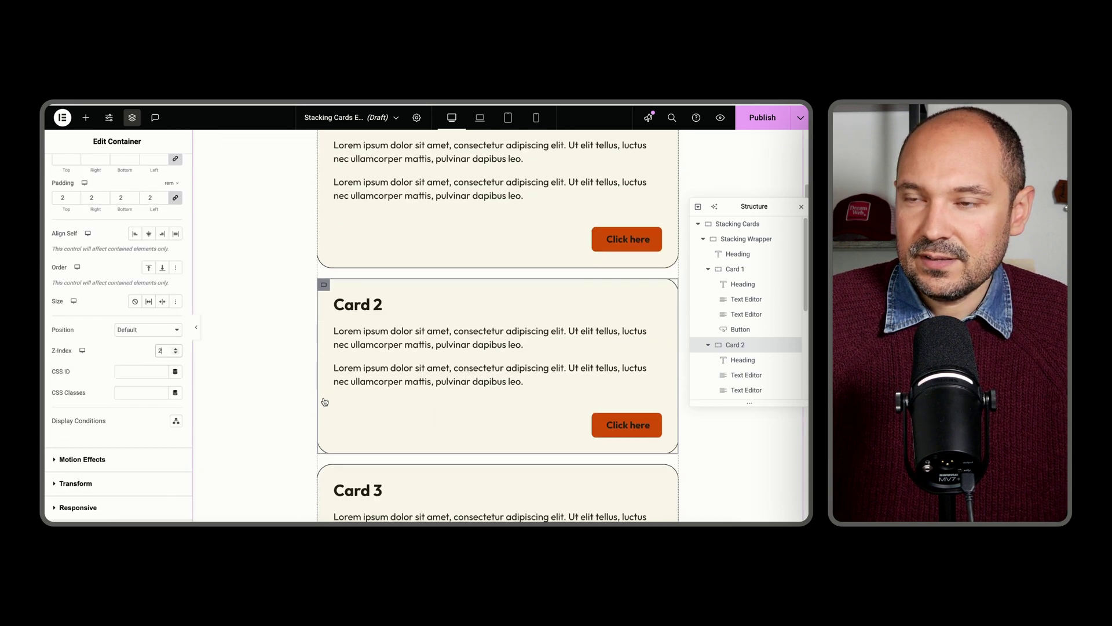
{"action": "left_click", "coordinate": [324, 362]}
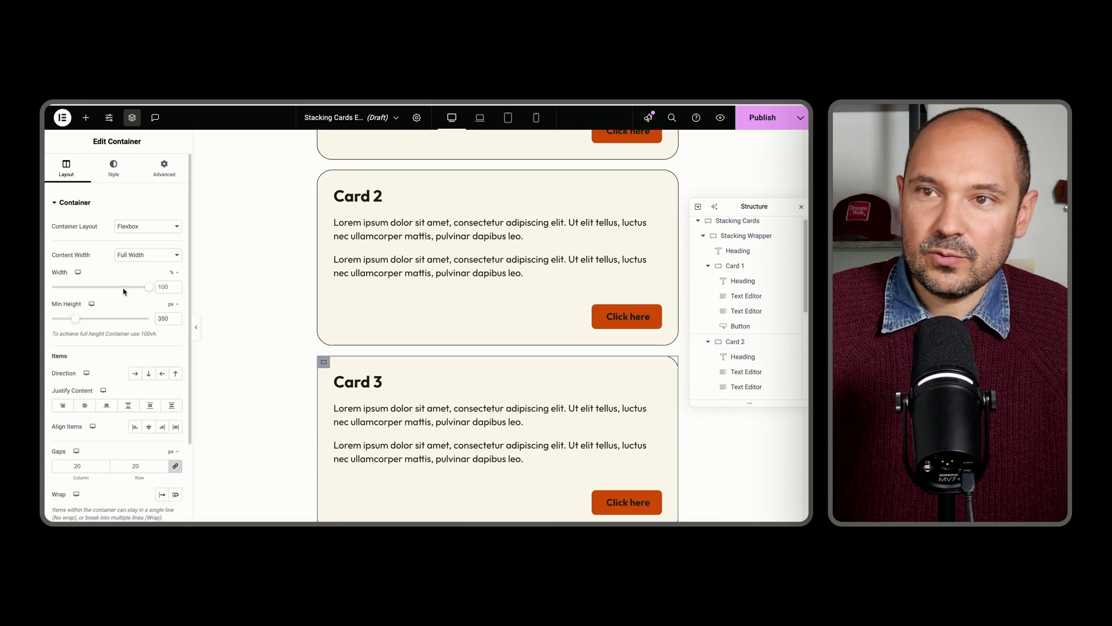
{"action": "scroll", "coordinate": [116, 347], "scroll_direction": "down", "scroll_amount": 3}
{"action": "scroll", "coordinate": [133, 260], "scroll_direction": "up", "scroll_amount": 3}
{"action": "scroll", "coordinate": [108, 299], "scroll_direction": "down", "scroll_amount": 5}
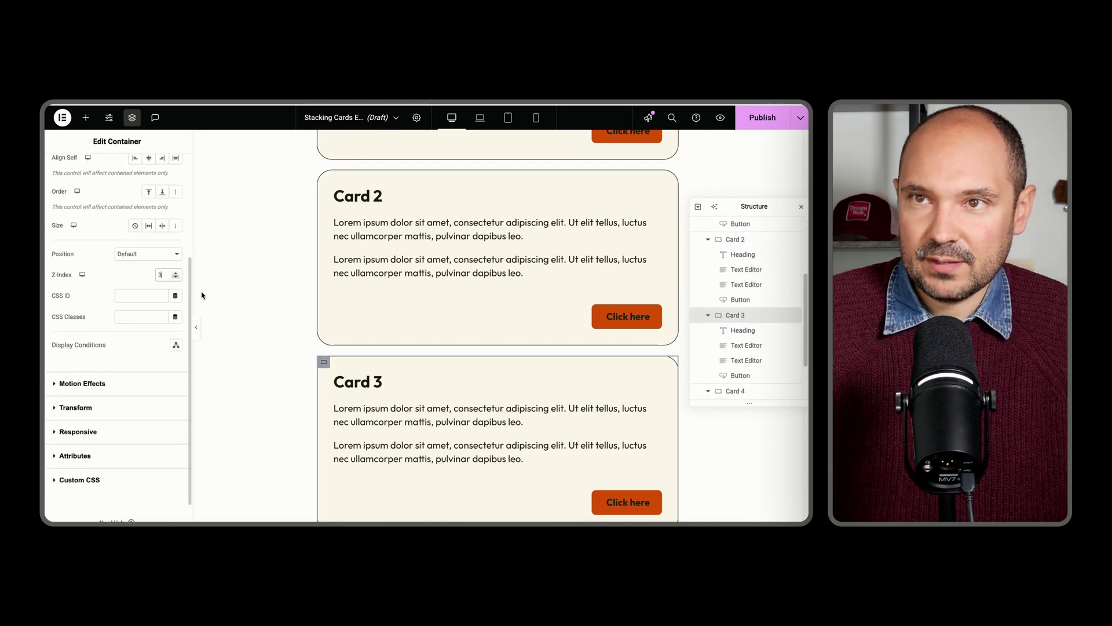
Set the Card 4 container's z-index to 4.
{"action": "scroll", "coordinate": [336, 365], "scroll_direction": "down", "scroll_amount": 4}
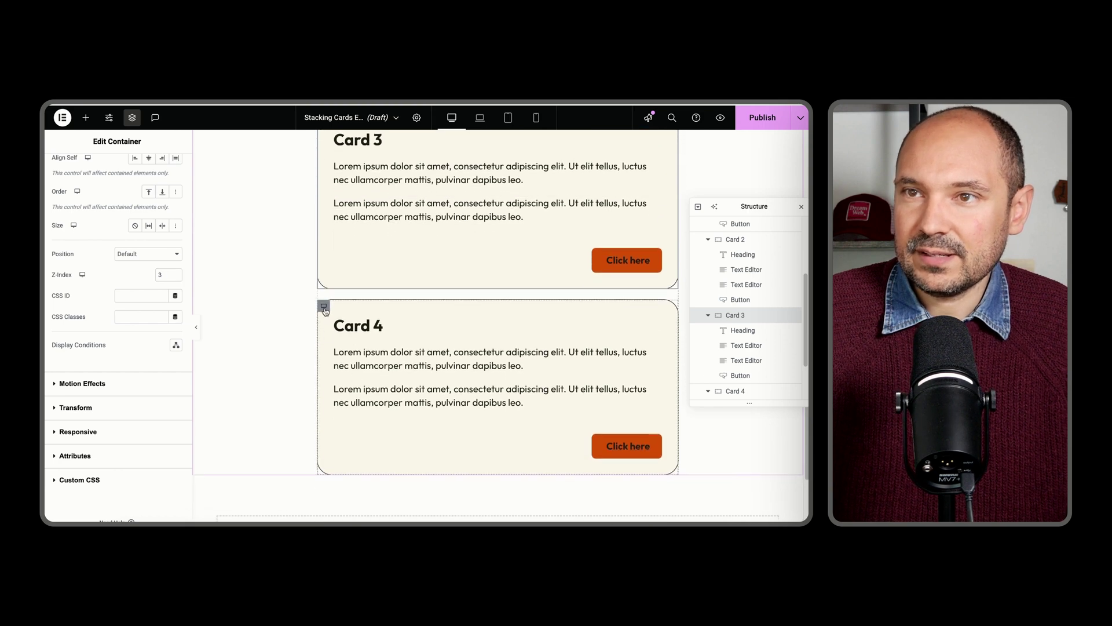
{"action": "left_click", "coordinate": [324, 306]}
{"action": "scroll", "coordinate": [110, 288], "scroll_direction": "down", "scroll_amount": 2}
{"action": "scroll", "coordinate": [115, 290], "scroll_direction": "up", "scroll_amount": 2}
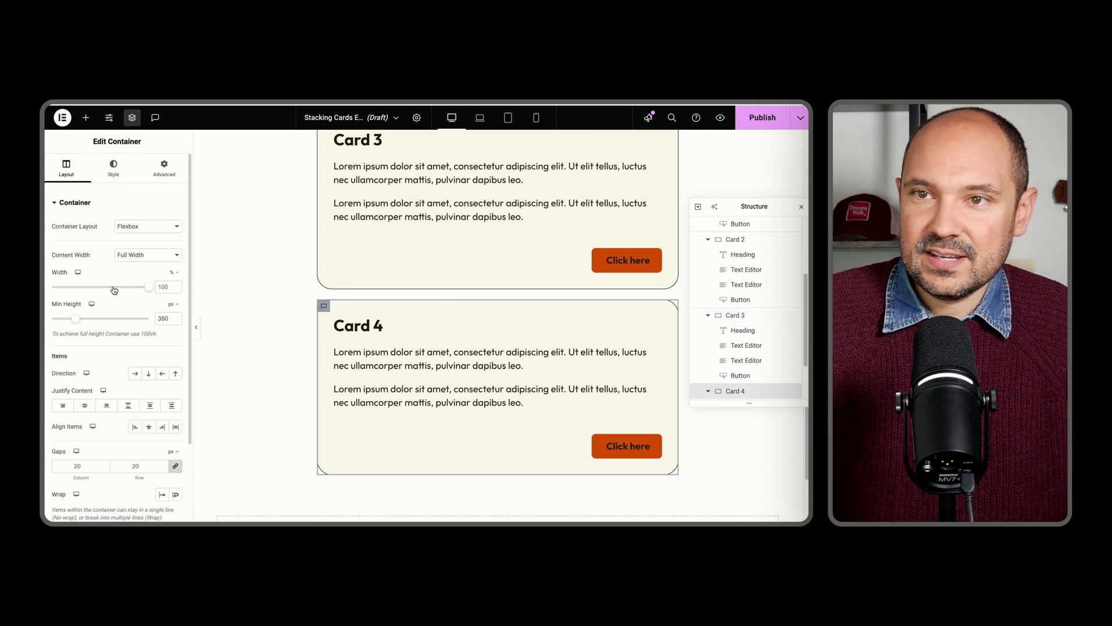
{"action": "left_click", "coordinate": [164, 168]}
{"action": "scroll", "coordinate": [116, 307], "scroll_direction": "down", "scroll_amount": 5}
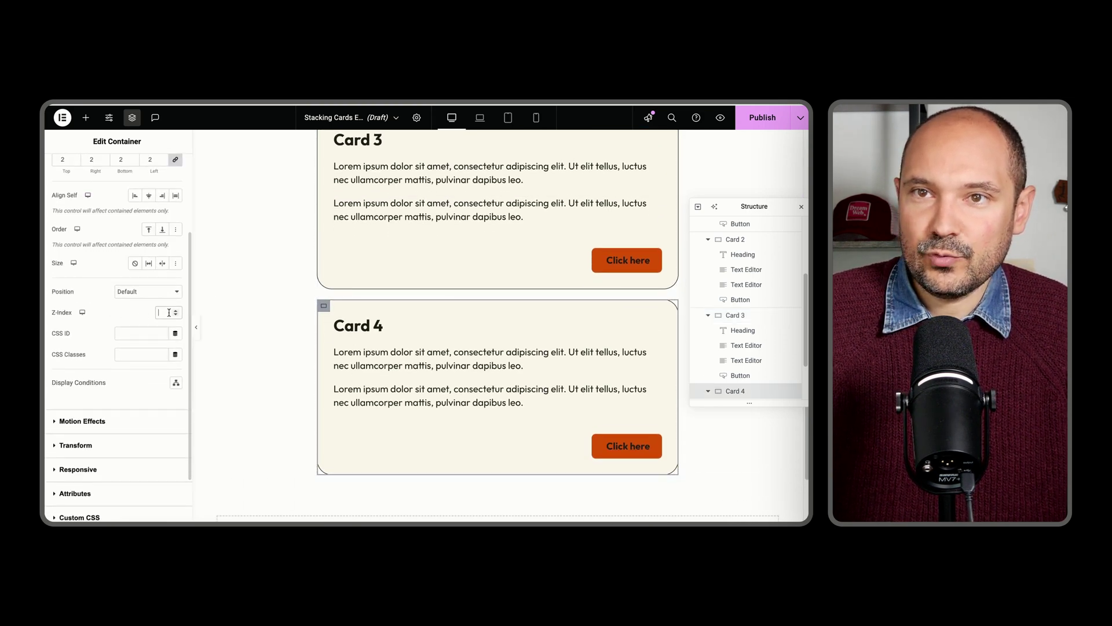
{"action": "type", "text": "4"}
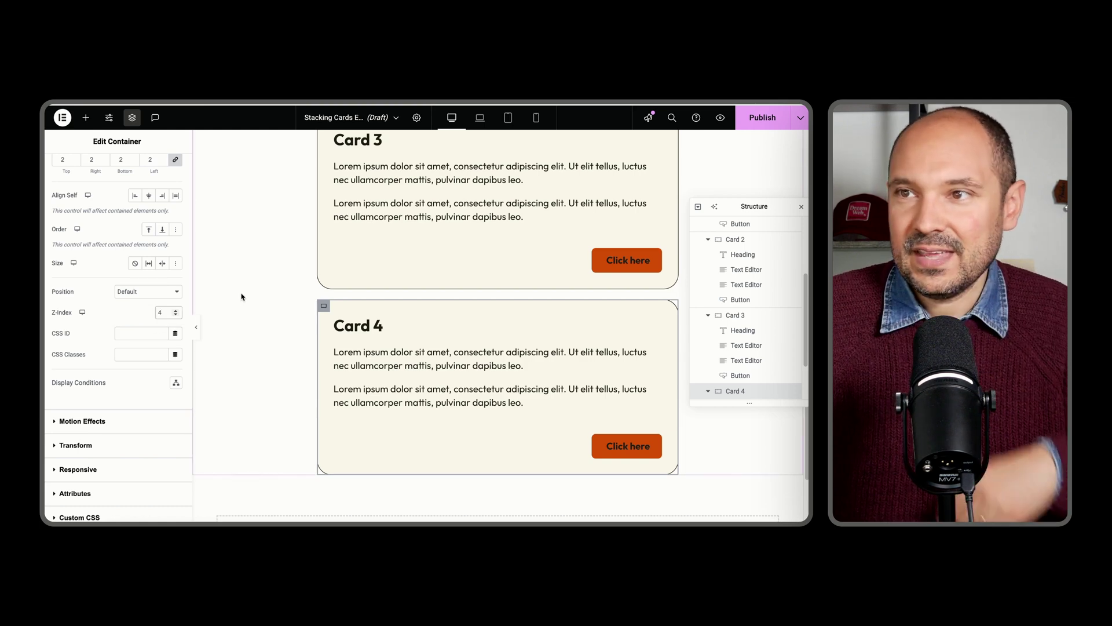
Make the "Beautiful Stacking Cards" heading sticky to the top through its motion effects.
{"action": "scroll", "coordinate": [241, 296], "scroll_direction": "up", "scroll_amount": 8}
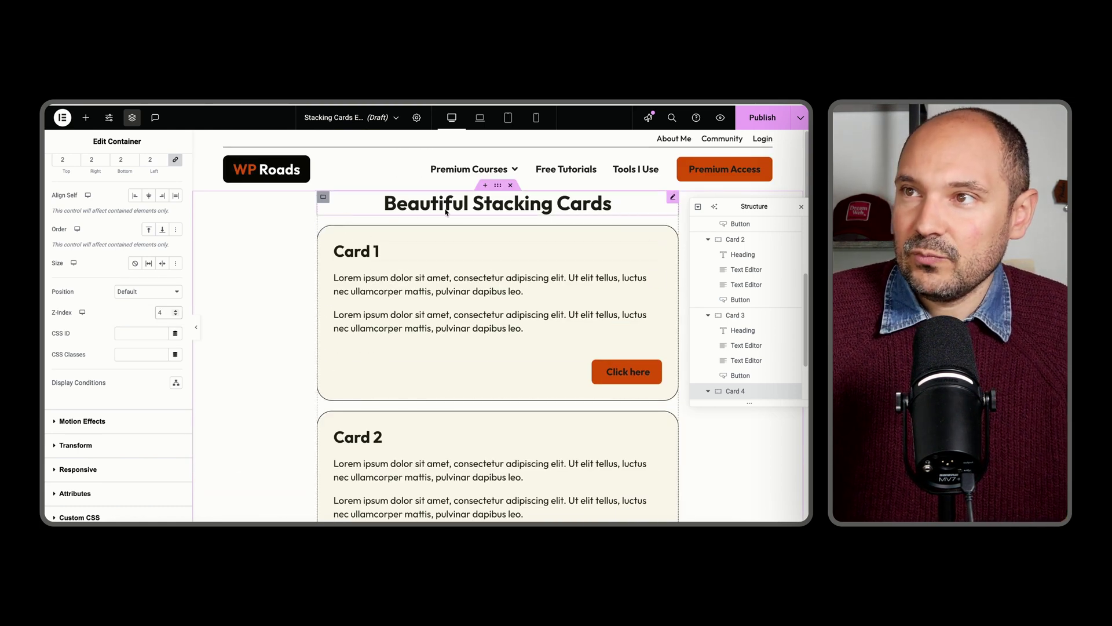
{"action": "left_click", "coordinate": [671, 200]}
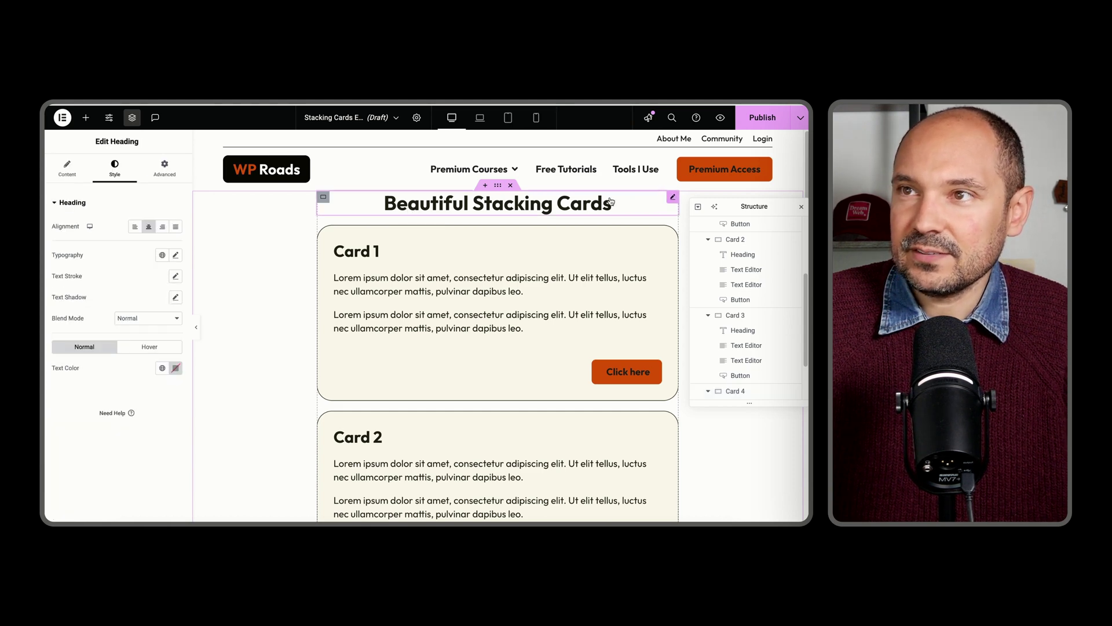
{"action": "left_click", "coordinate": [164, 169]}
{"action": "scroll", "coordinate": [72, 315], "scroll_direction": "down", "scroll_amount": 5}
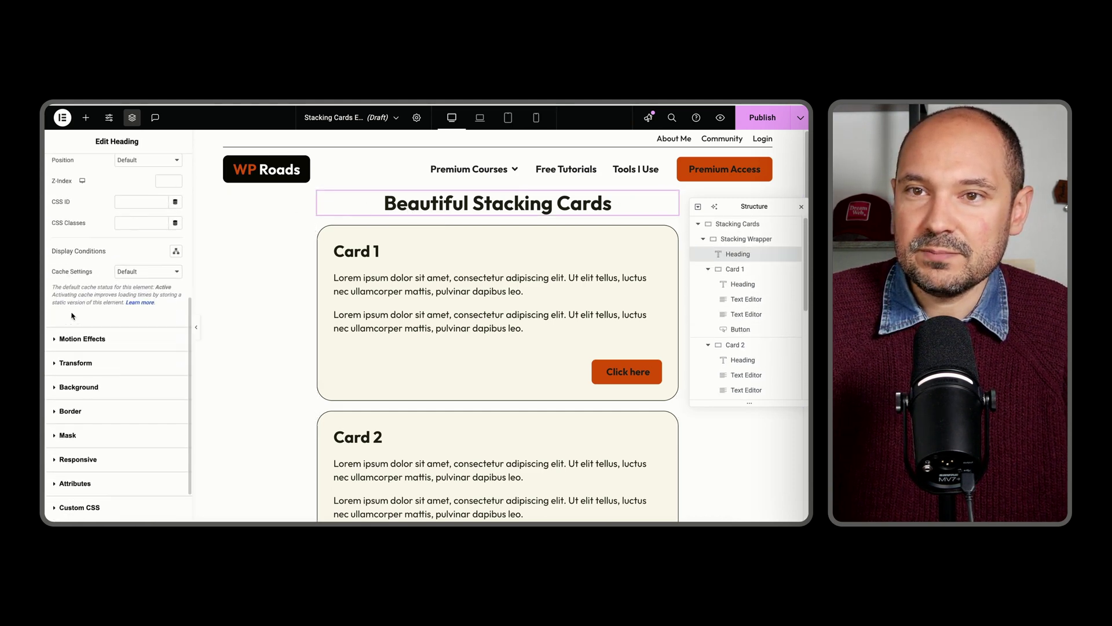
{"action": "left_click", "coordinate": [75, 340]}
{"action": "left_click", "coordinate": [123, 322]}
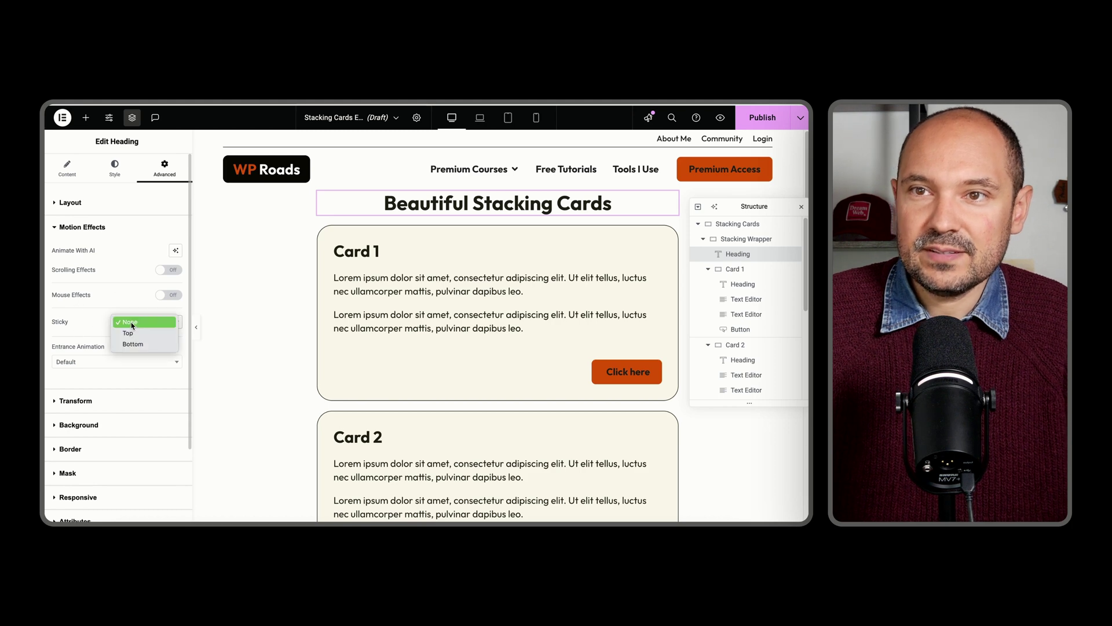
{"action": "left_click", "coordinate": [130, 333]}
Examine how the sticky "Beautiful Stacking Cards" heading behaves as the cards scroll past it.
{"action": "scroll", "coordinate": [377, 300], "scroll_direction": "down", "scroll_amount": 3}
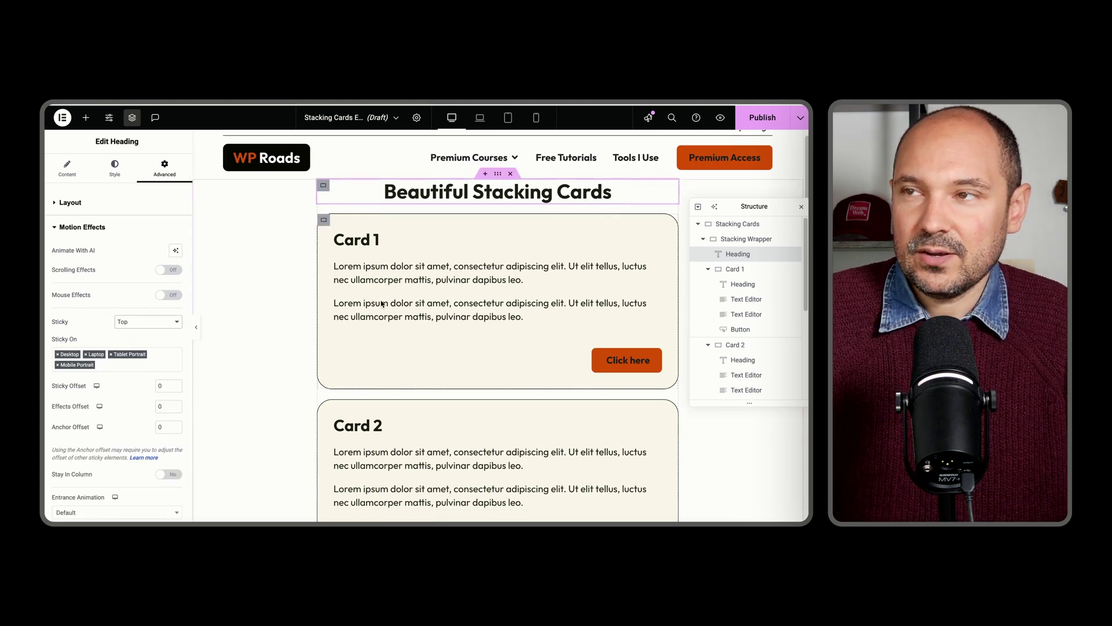
{"action": "scroll", "coordinate": [380, 301], "scroll_direction": "up", "scroll_amount": 3}
{"action": "scroll", "coordinate": [381, 302], "scroll_direction": "down", "scroll_amount": 3}
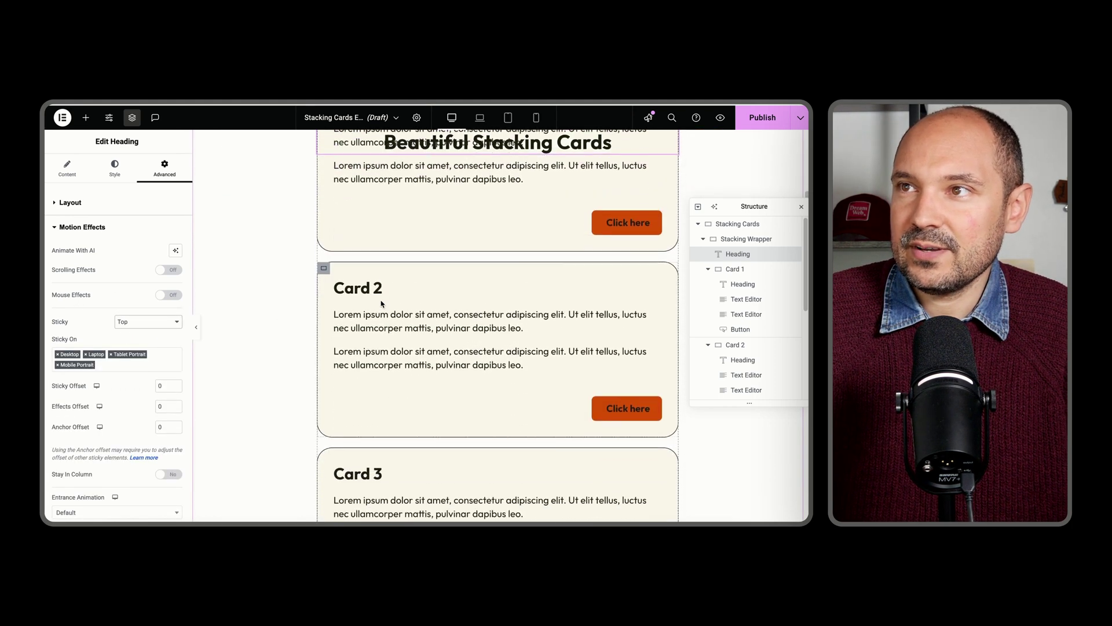
{"action": "scroll", "coordinate": [381, 302], "scroll_direction": "up", "scroll_amount": 3}
{"action": "scroll", "coordinate": [383, 303], "scroll_direction": "down", "scroll_amount": 3}
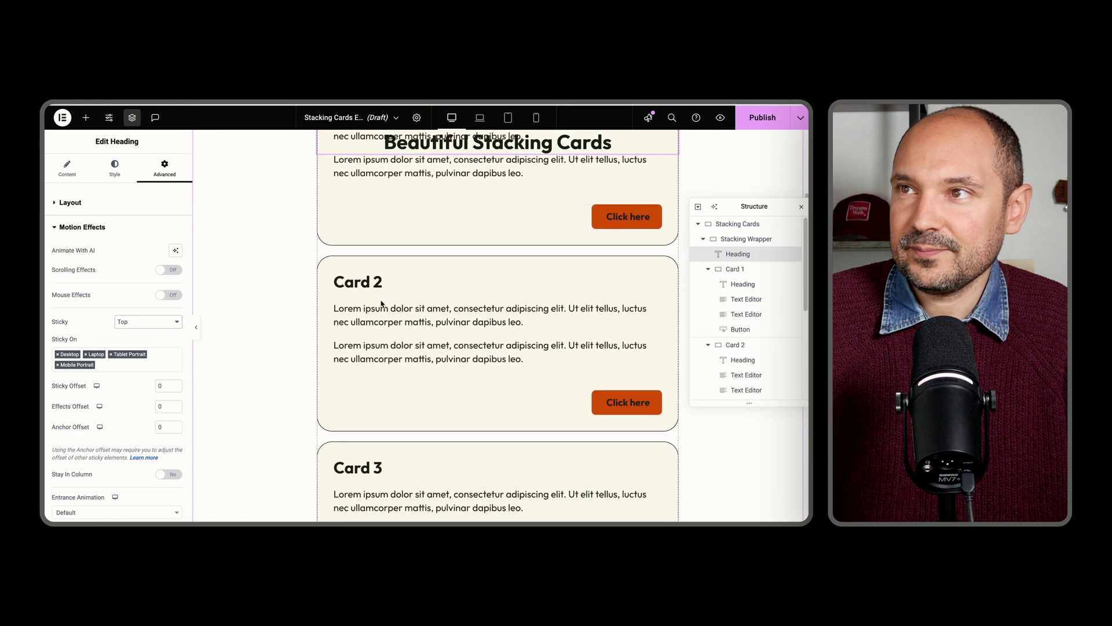
{"action": "scroll", "coordinate": [382, 302], "scroll_direction": "up", "scroll_amount": 4}
{"action": "scroll", "coordinate": [269, 274], "scroll_direction": "down", "scroll_amount": 3}
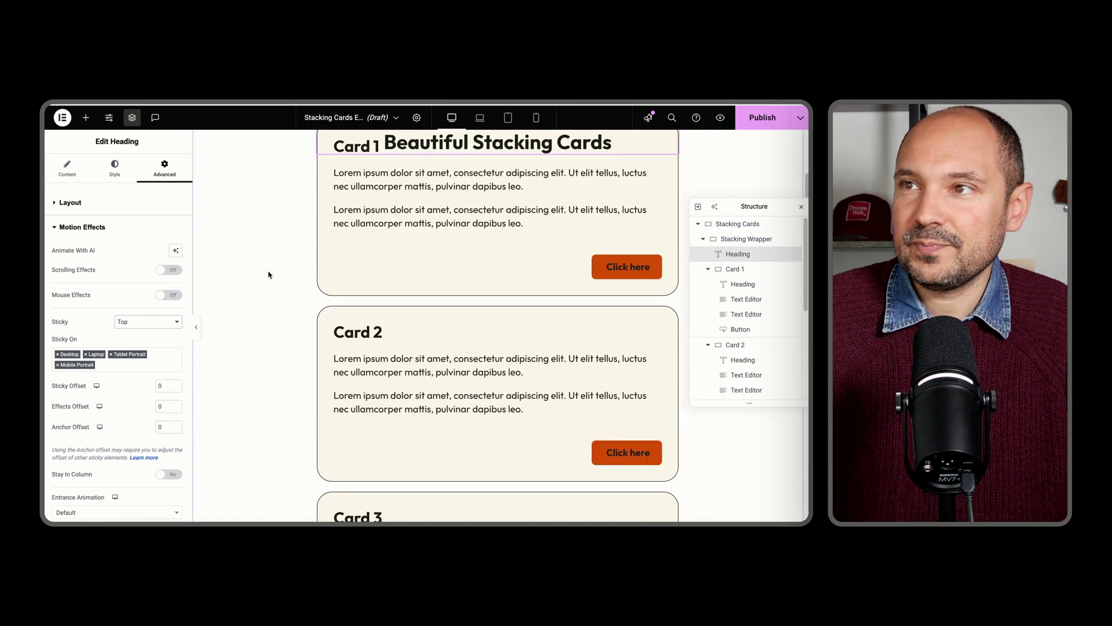
{"action": "scroll", "coordinate": [268, 275], "scroll_direction": "up", "scroll_amount": 3}
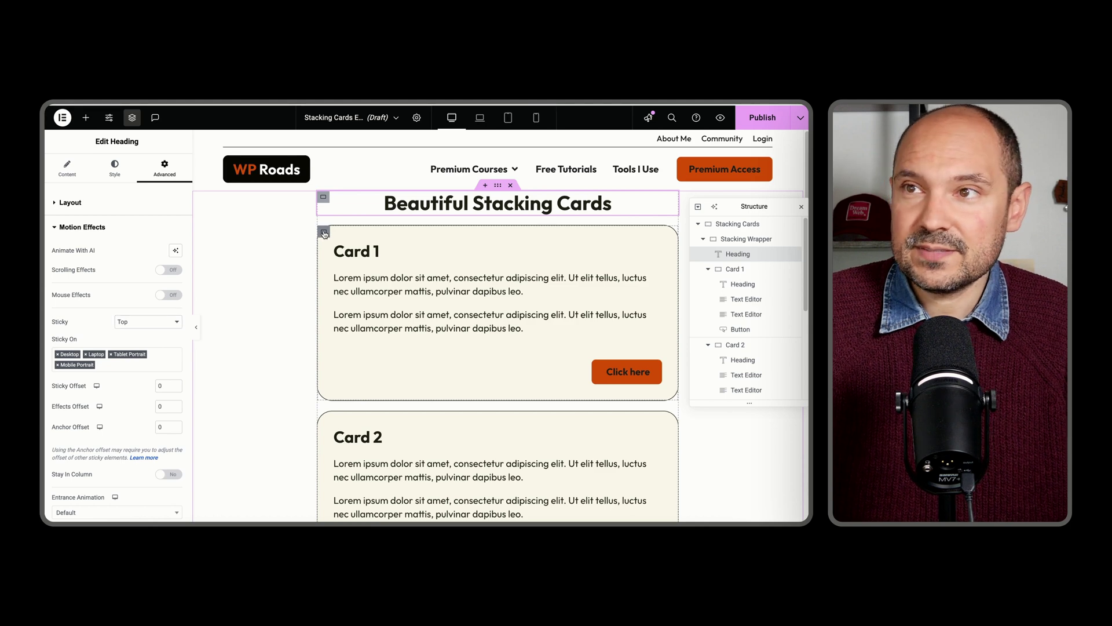
Make the Card 1 container sticky to the top with a sticky offset of 100.
{"action": "left_click", "coordinate": [323, 232]}
{"action": "scroll", "coordinate": [109, 298], "scroll_direction": "down", "scroll_amount": 6}
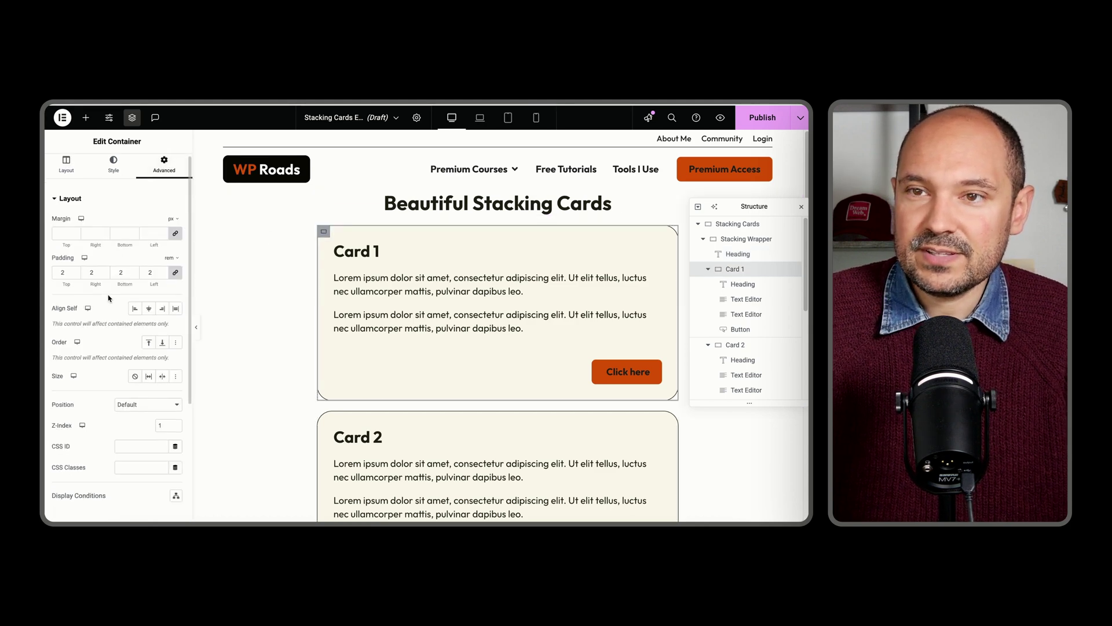
{"action": "scroll", "coordinate": [101, 331], "scroll_direction": "down", "scroll_amount": 1}
{"action": "left_click", "coordinate": [99, 361]}
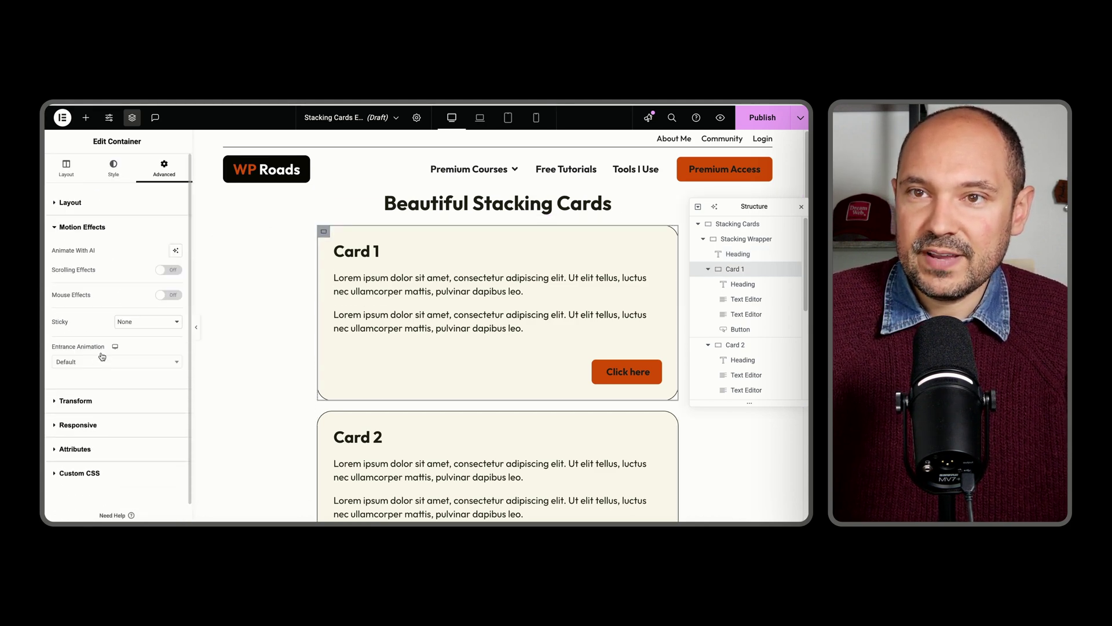
{"action": "left_click", "coordinate": [135, 332]}
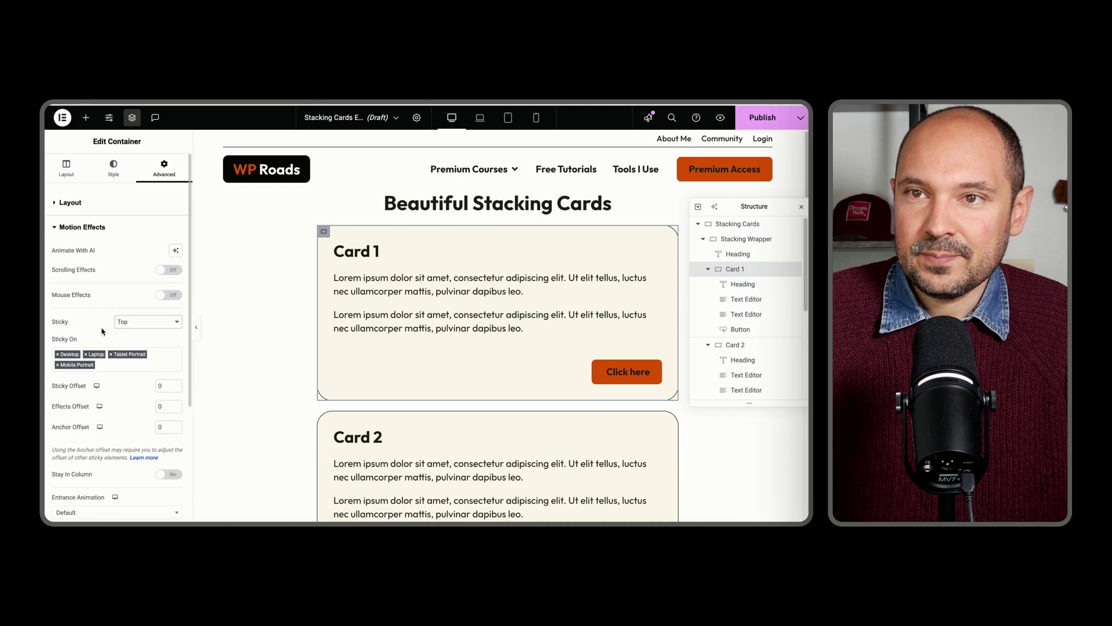
{"action": "scroll", "coordinate": [93, 331], "scroll_direction": "down", "scroll_amount": 3}
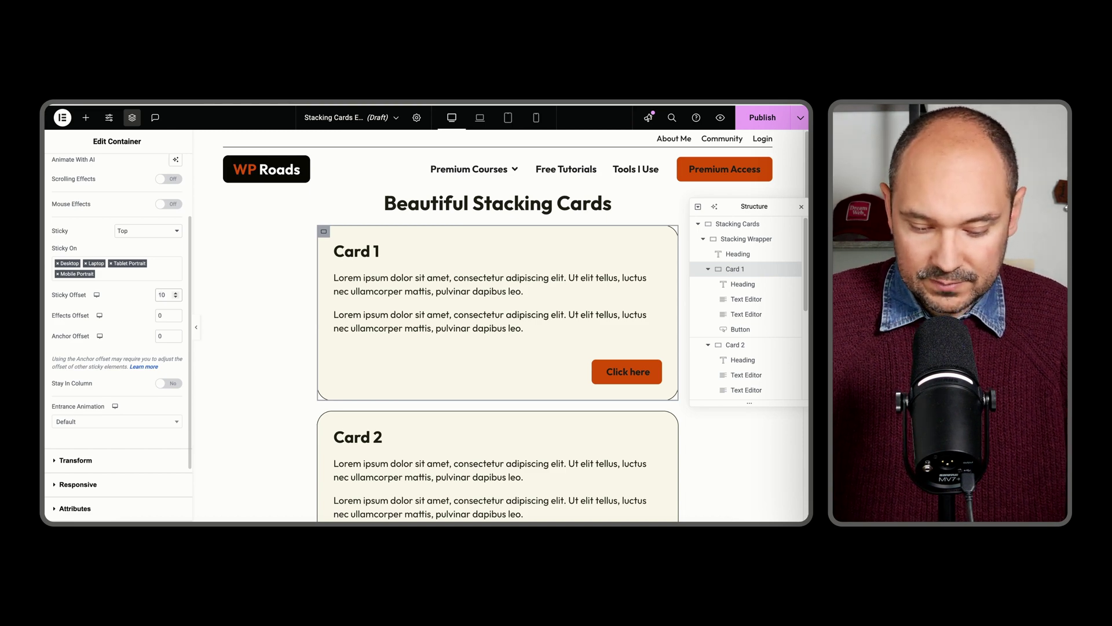
{"action": "type", "text": "0"}
{"action": "scroll", "coordinate": [301, 308], "scroll_direction": "down", "scroll_amount": 4}
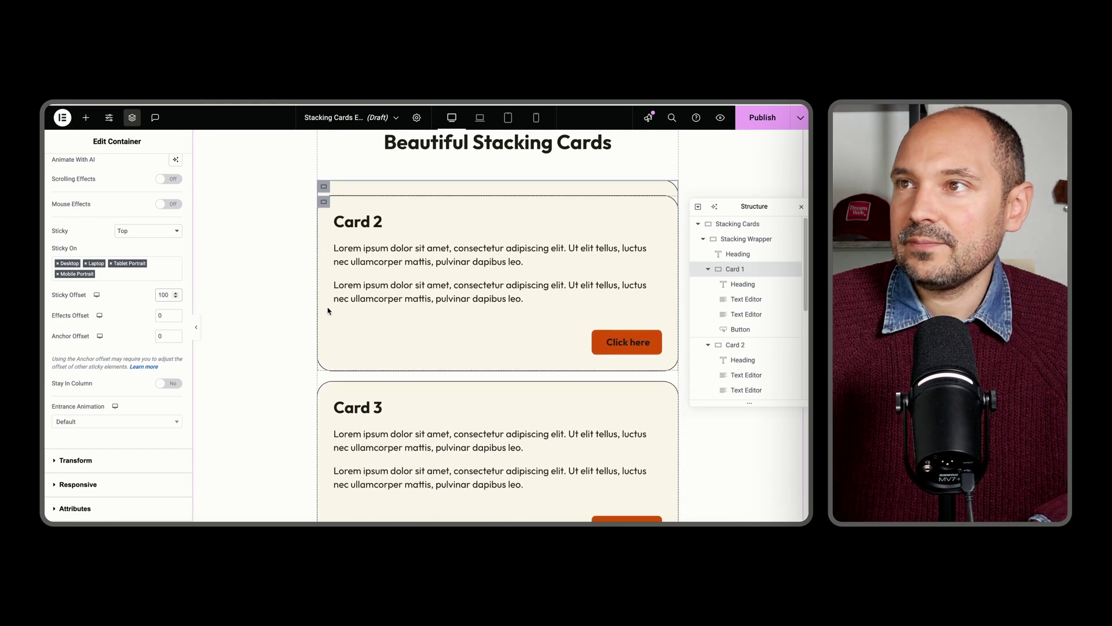
Examine how the sticky Card 1 stays beneath the heading while Card 2 scrolls over it.
{"action": "scroll", "coordinate": [328, 311], "scroll_direction": "up", "scroll_amount": 4}
{"action": "scroll", "coordinate": [327, 311], "scroll_direction": "down", "scroll_amount": 3}
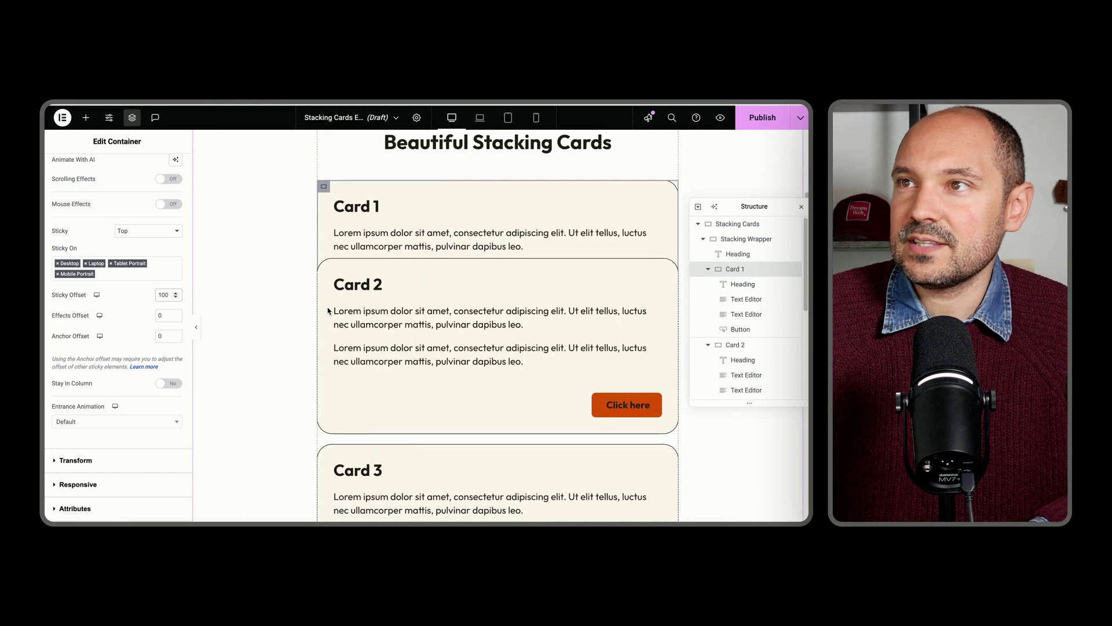
{"action": "scroll", "coordinate": [328, 311], "scroll_direction": "up", "scroll_amount": 3}
{"action": "scroll", "coordinate": [327, 311], "scroll_direction": "down", "scroll_amount": 3}
{"action": "scroll", "coordinate": [327, 312], "scroll_direction": "up", "scroll_amount": 1}
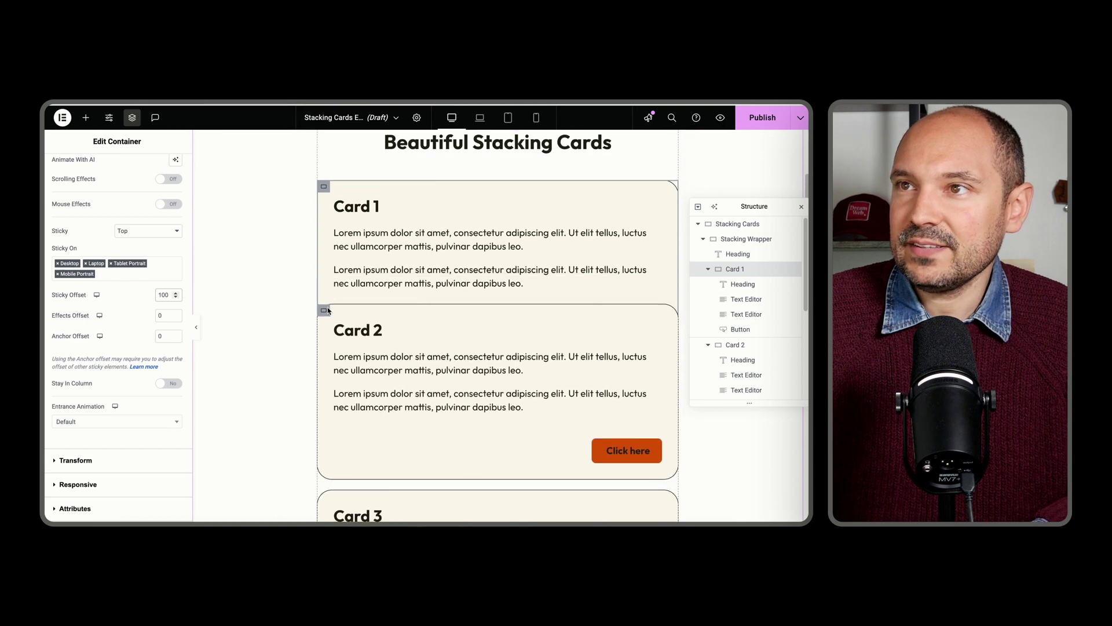
{"action": "scroll", "coordinate": [328, 311], "scroll_direction": "up", "scroll_amount": 3}
{"action": "scroll", "coordinate": [328, 311], "scroll_direction": "down", "scroll_amount": 3}
{"action": "scroll", "coordinate": [327, 311], "scroll_direction": "up", "scroll_amount": 3}
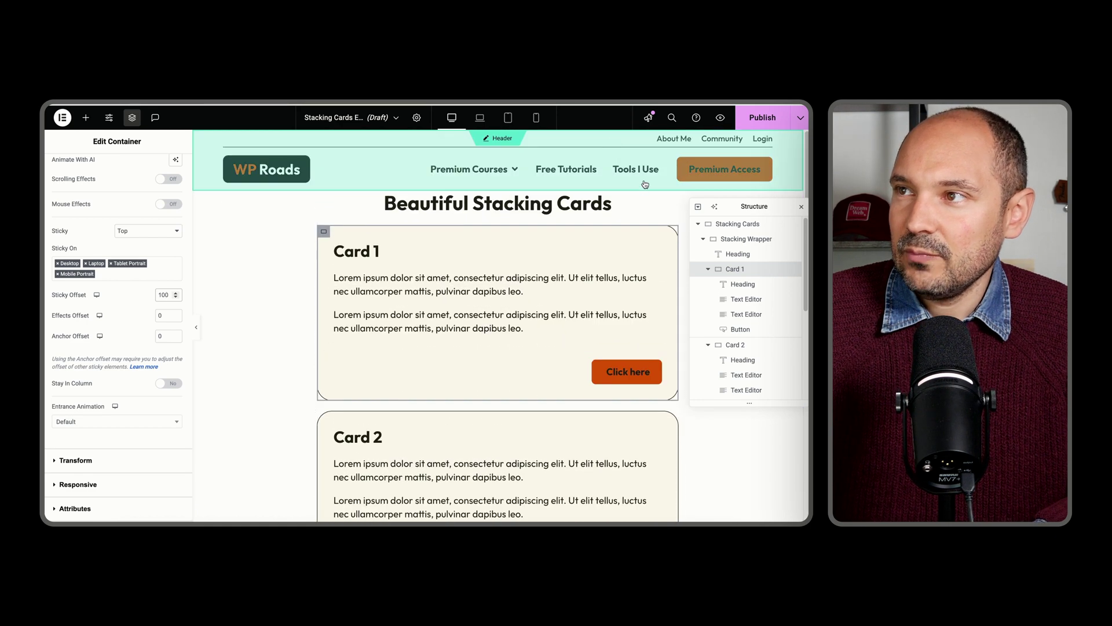
Set the sticky offset of the "Beautiful Stacking Cards" heading to 30 and check its position while the cards scroll.
{"action": "left_click", "coordinate": [670, 199]}
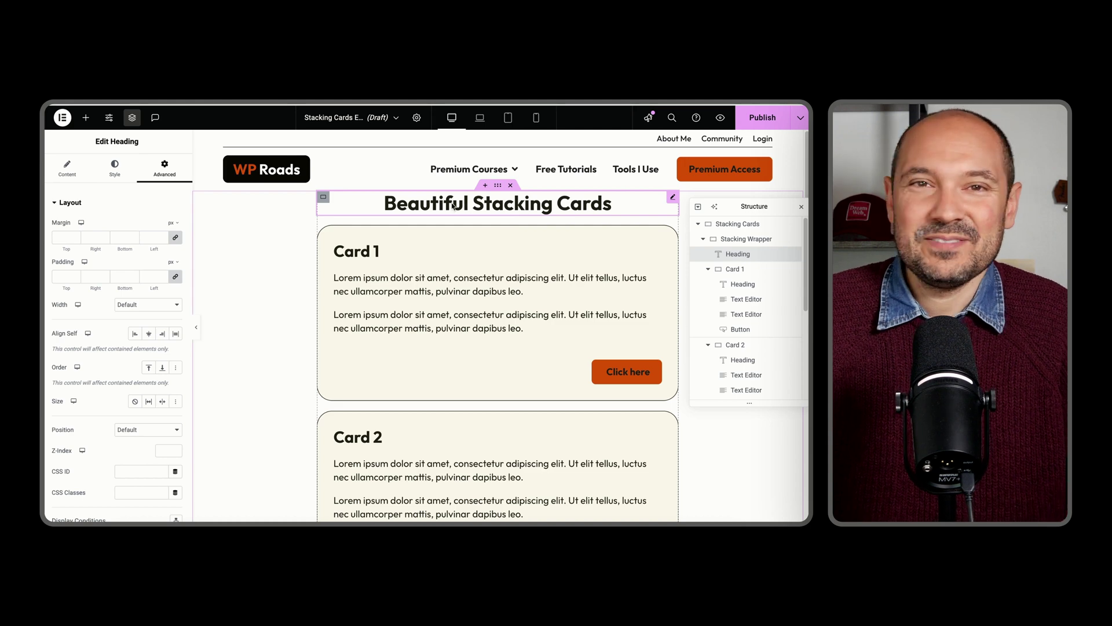
{"action": "scroll", "coordinate": [112, 356], "scroll_direction": "down", "scroll_amount": 5}
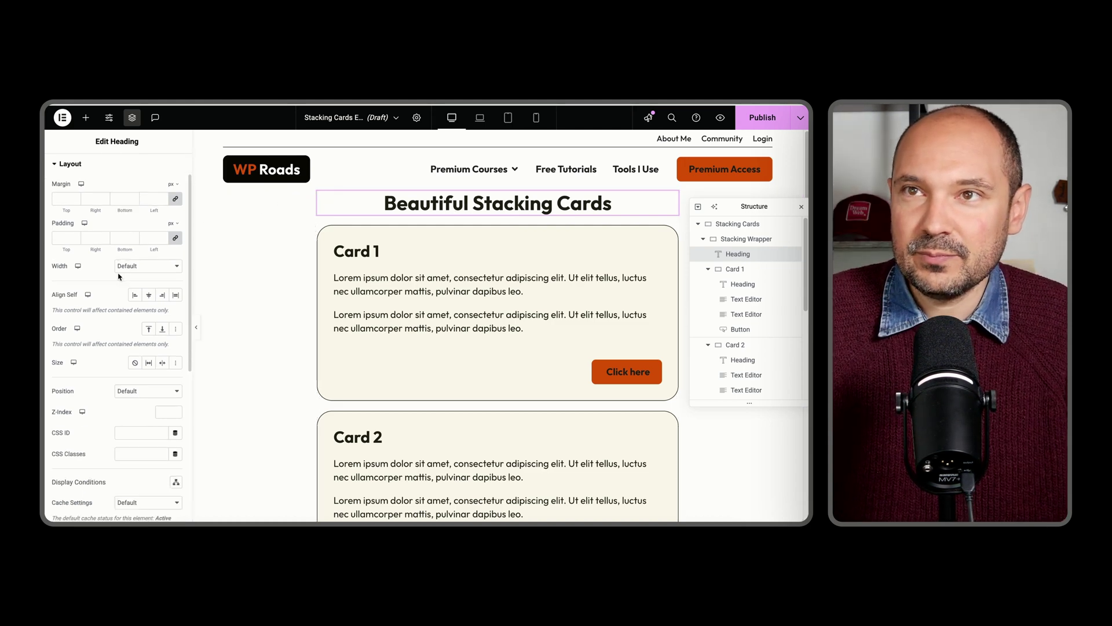
{"action": "scroll", "coordinate": [112, 356], "scroll_direction": "down", "scroll_amount": 2}
{"action": "left_click", "coordinate": [99, 363]}
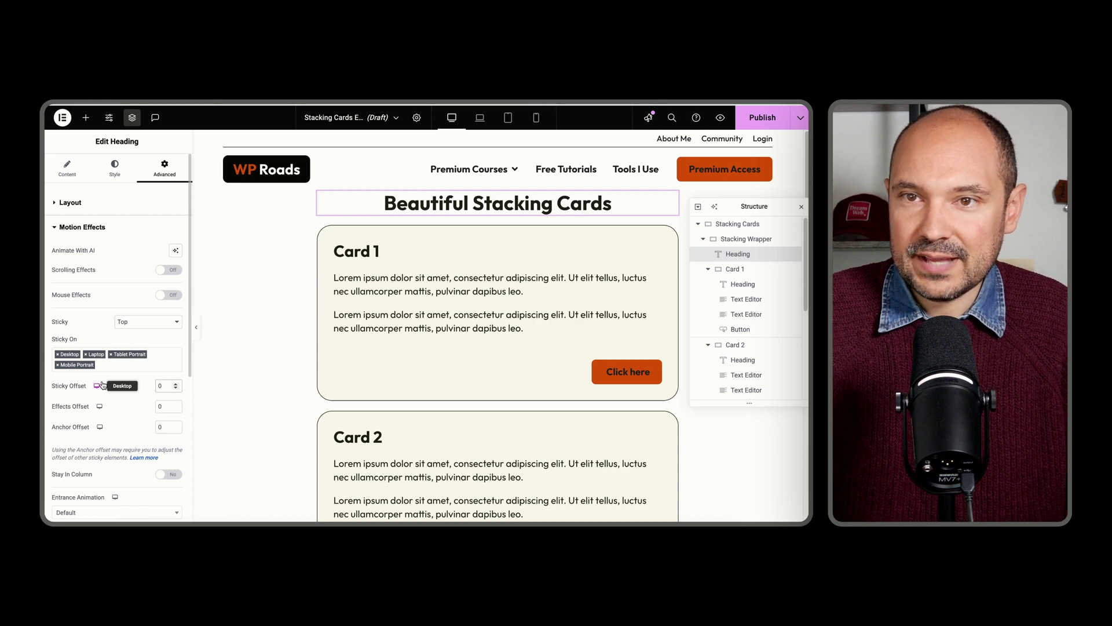
{"action": "type", "text": "3"}
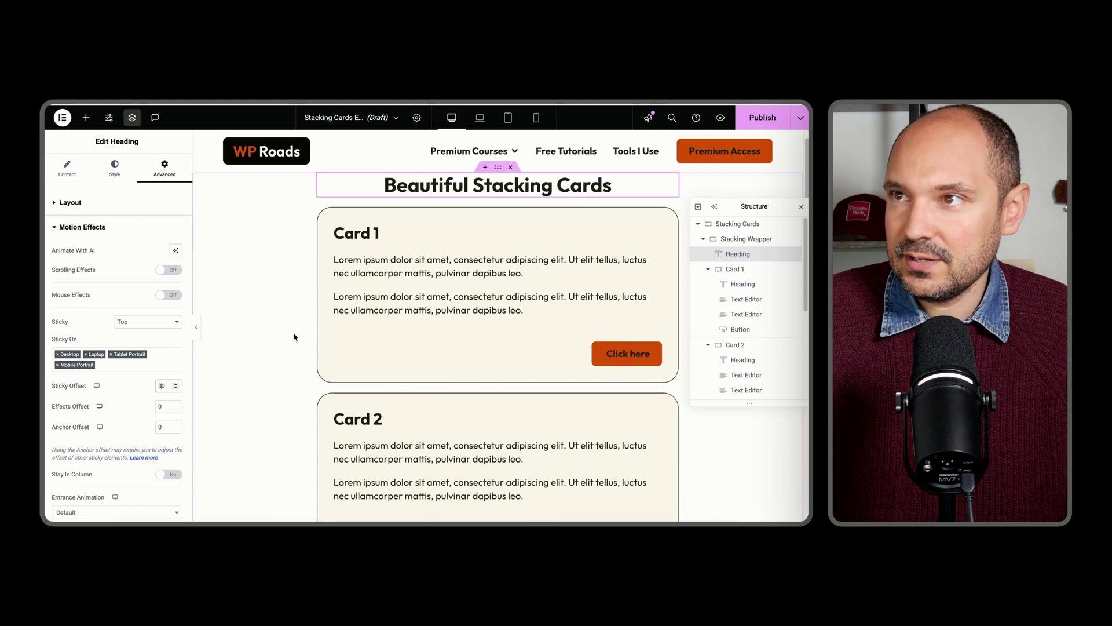
{"action": "scroll", "coordinate": [294, 336], "scroll_direction": "down", "scroll_amount": 3}
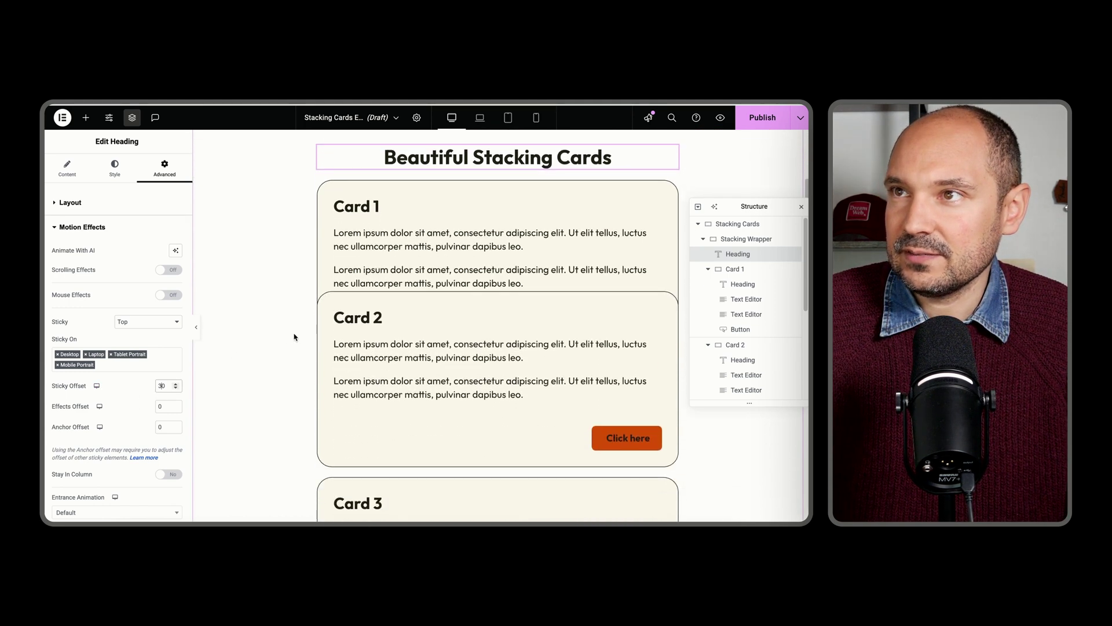
{"action": "scroll", "coordinate": [294, 336], "scroll_direction": "up", "scroll_amount": 5}
{"action": "scroll", "coordinate": [293, 337], "scroll_direction": "down", "scroll_amount": 5}
{"action": "scroll", "coordinate": [294, 337], "scroll_direction": "up", "scroll_amount": 5}
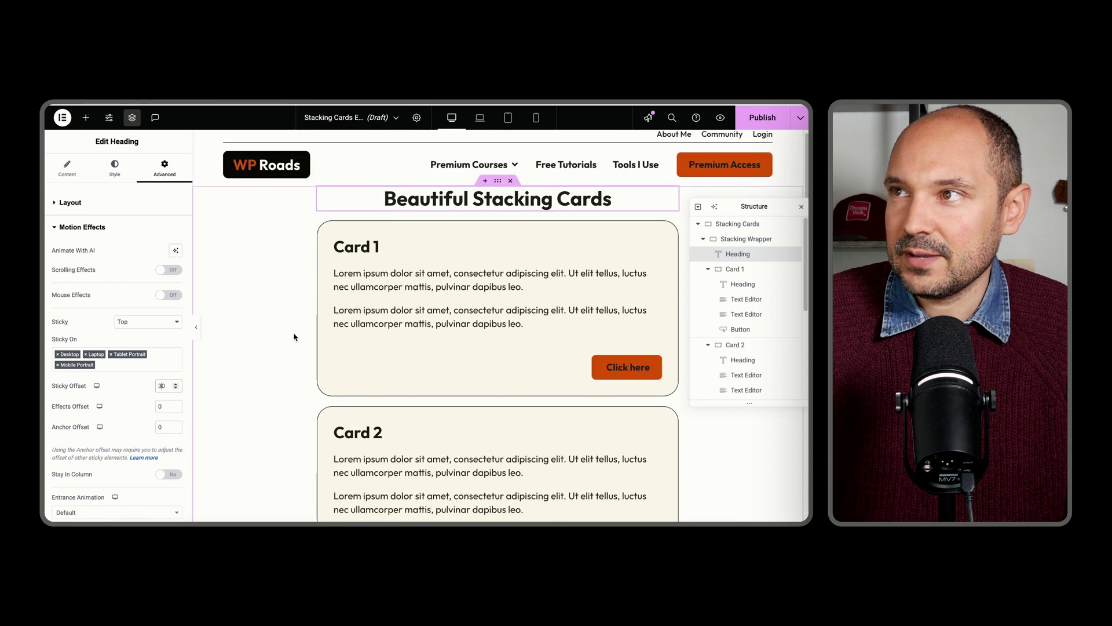
{"action": "scroll", "coordinate": [294, 336], "scroll_direction": "down", "scroll_amount": 5}
{"action": "scroll", "coordinate": [293, 337], "scroll_direction": "up", "scroll_amount": 5}
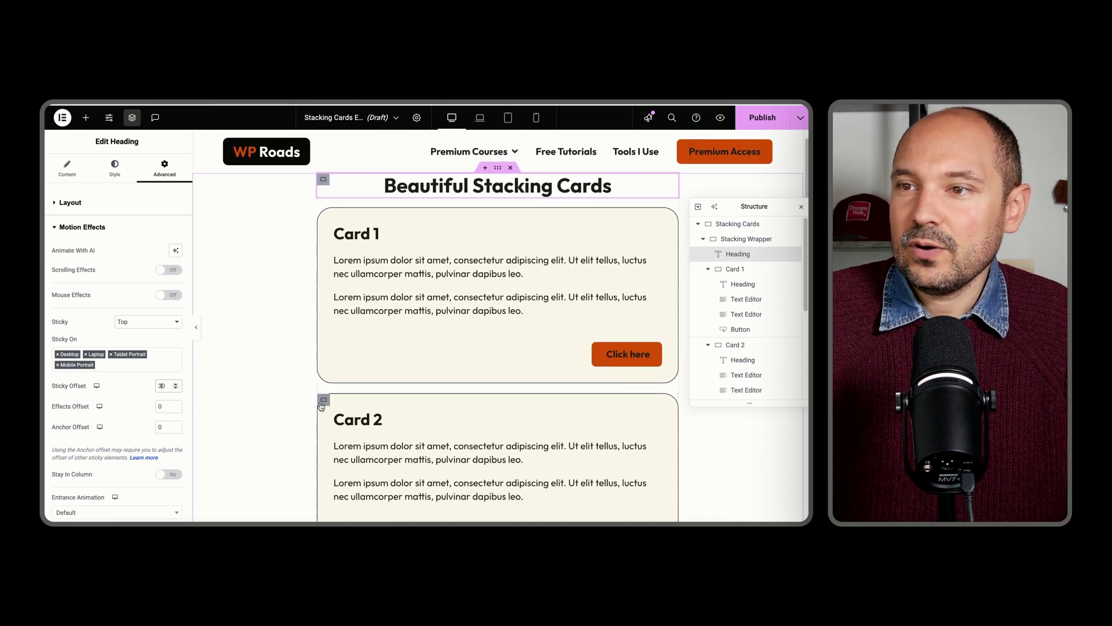
Make the Card 2 container sticky to the top with a sticky offset of 120.
{"action": "left_click", "coordinate": [324, 400]}
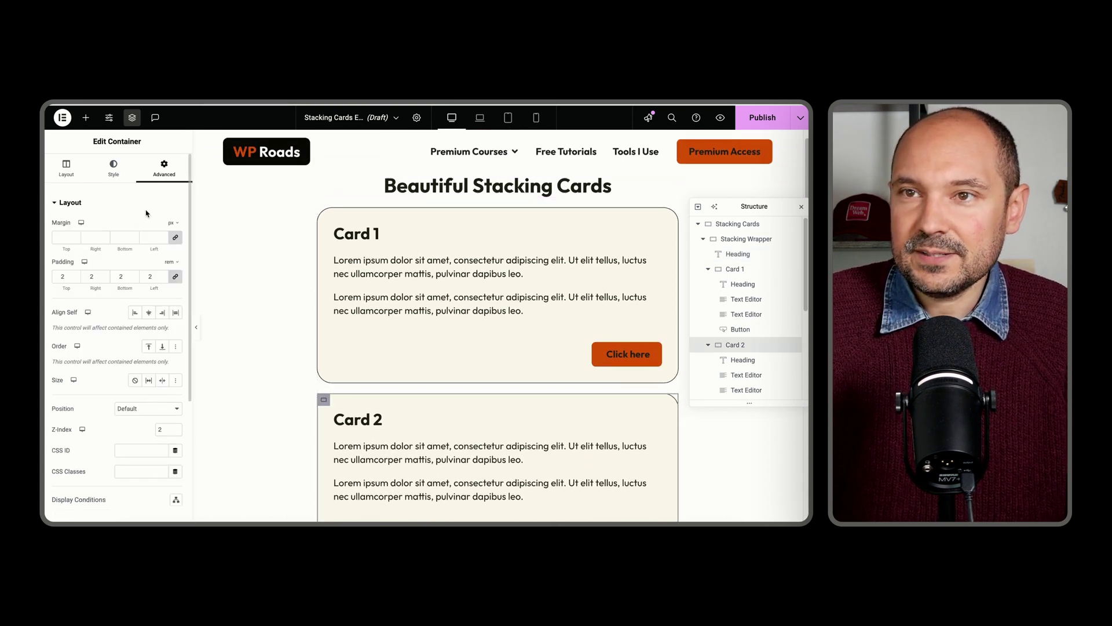
{"action": "scroll", "coordinate": [93, 354], "scroll_direction": "down", "scroll_amount": 3}
{"action": "left_click", "coordinate": [92, 408]}
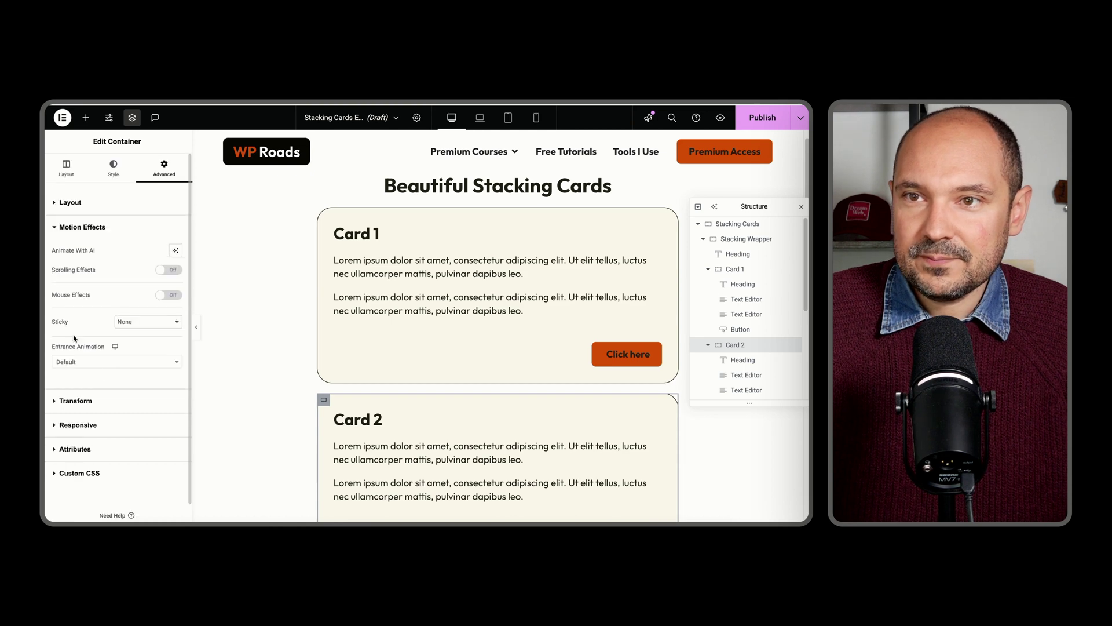
{"action": "left_click", "coordinate": [137, 303]}
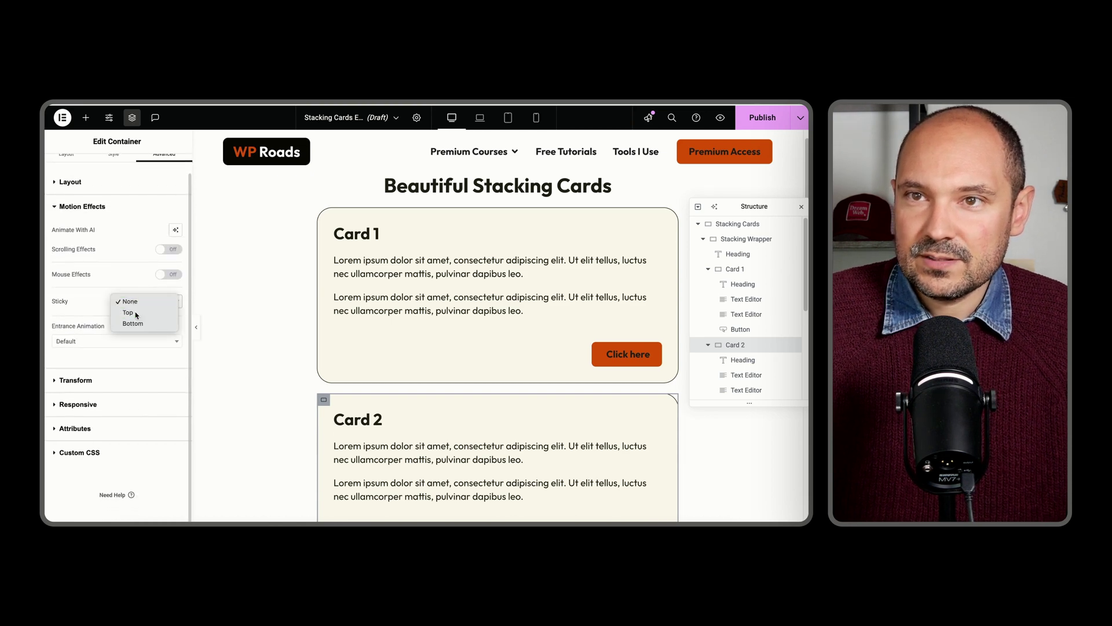
{"action": "left_click", "coordinate": [129, 313]}
{"action": "scroll", "coordinate": [139, 290], "scroll_direction": "down", "scroll_amount": 3}
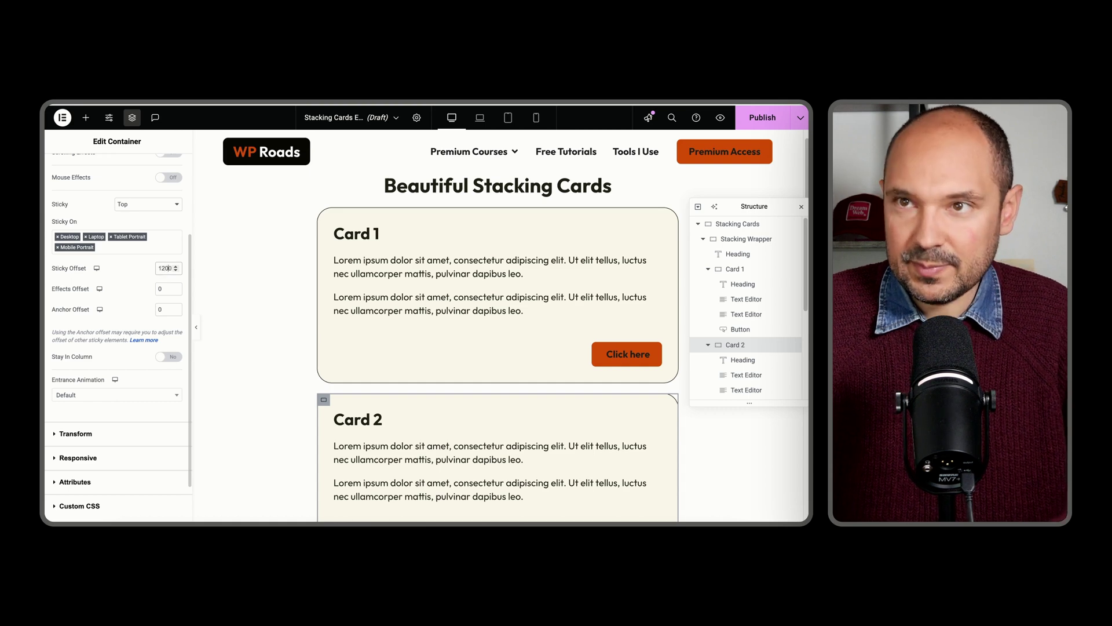
{"action": "key", "text": "BackSpace"}
{"action": "key", "text": "BackSpace"}
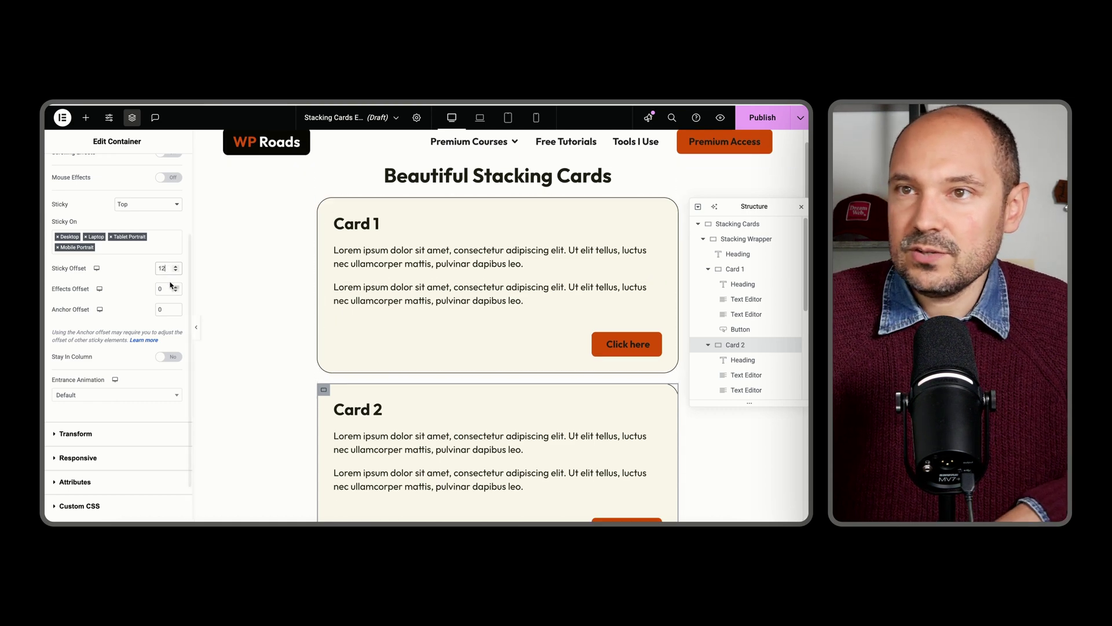
{"action": "type", "text": "0"}
Examine how Card 2 stacks over Card 1 beneath the sticky heading as Card 3 scrolls in.
{"action": "scroll", "coordinate": [332, 290], "scroll_direction": "down", "scroll_amount": 3}
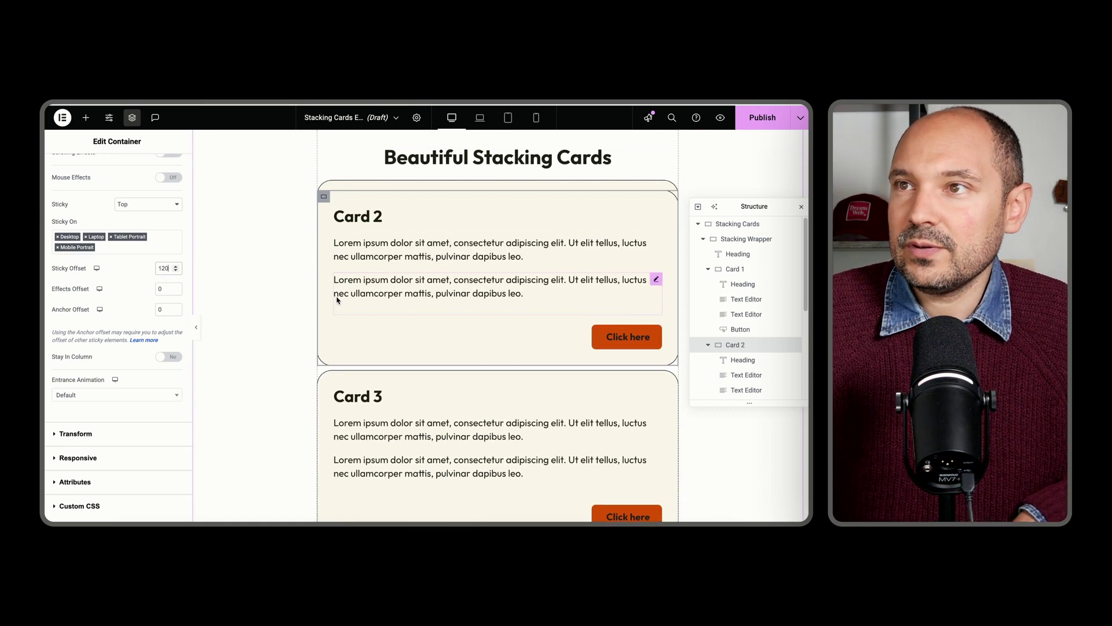
{"action": "scroll", "coordinate": [337, 300], "scroll_direction": "down", "scroll_amount": 2}
{"action": "scroll", "coordinate": [338, 300], "scroll_direction": "up", "scroll_amount": 3}
{"action": "scroll", "coordinate": [337, 300], "scroll_direction": "down", "scroll_amount": 3}
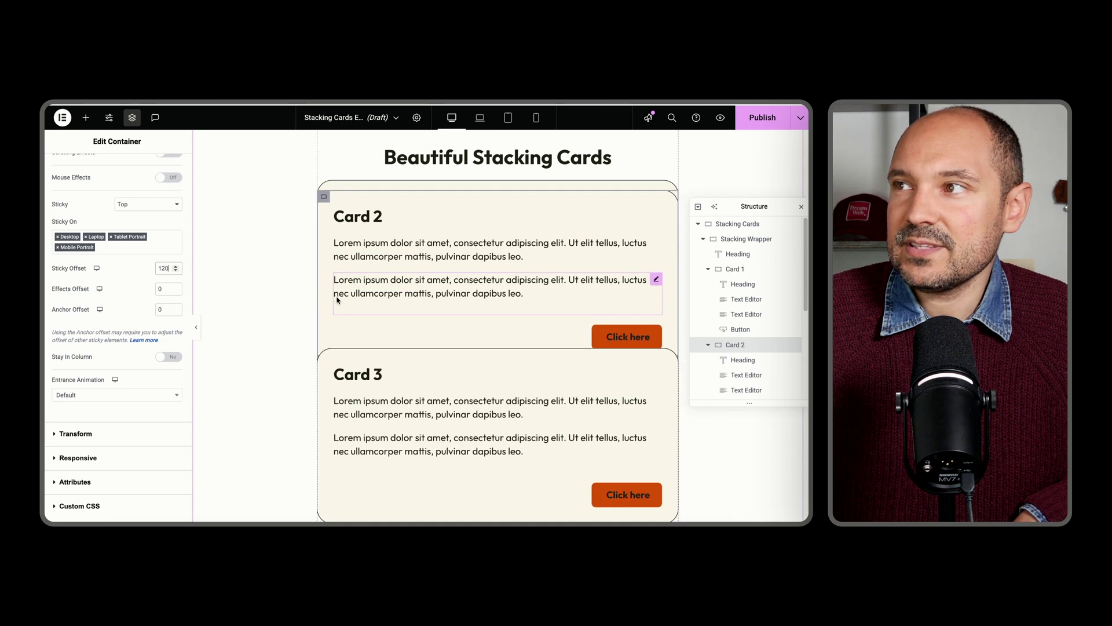
{"action": "scroll", "coordinate": [338, 300], "scroll_direction": "up", "scroll_amount": 3}
{"action": "scroll", "coordinate": [337, 299], "scroll_direction": "down", "scroll_amount": 3}
{"action": "scroll", "coordinate": [337, 300], "scroll_direction": "up", "scroll_amount": 3}
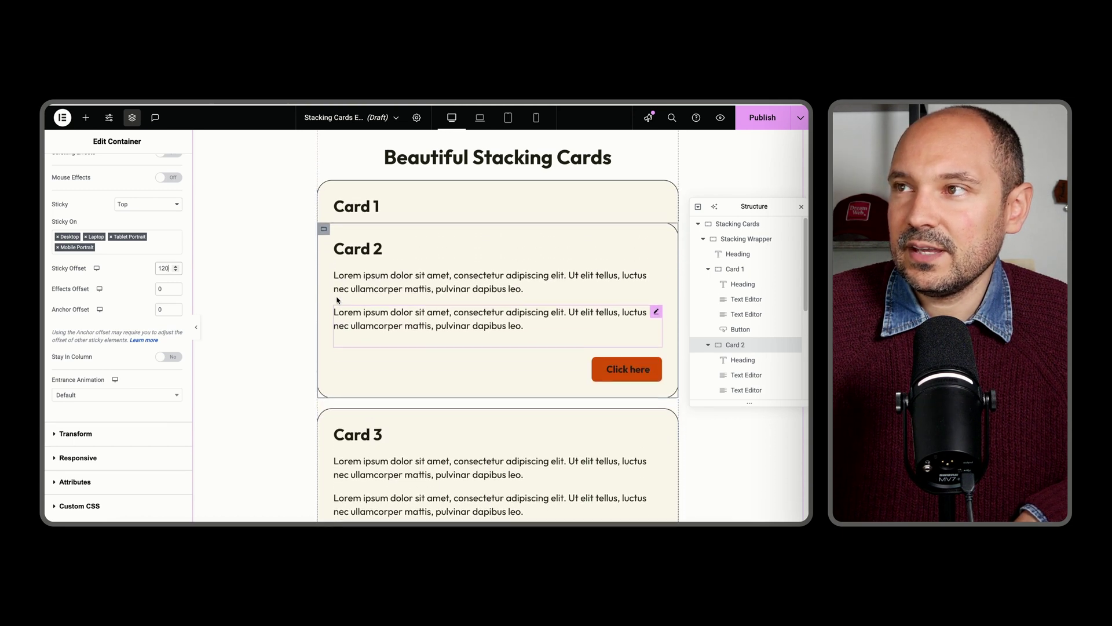
{"action": "scroll", "coordinate": [339, 298], "scroll_direction": "down", "scroll_amount": 3}
{"action": "scroll", "coordinate": [339, 298], "scroll_direction": "up", "scroll_amount": 3}
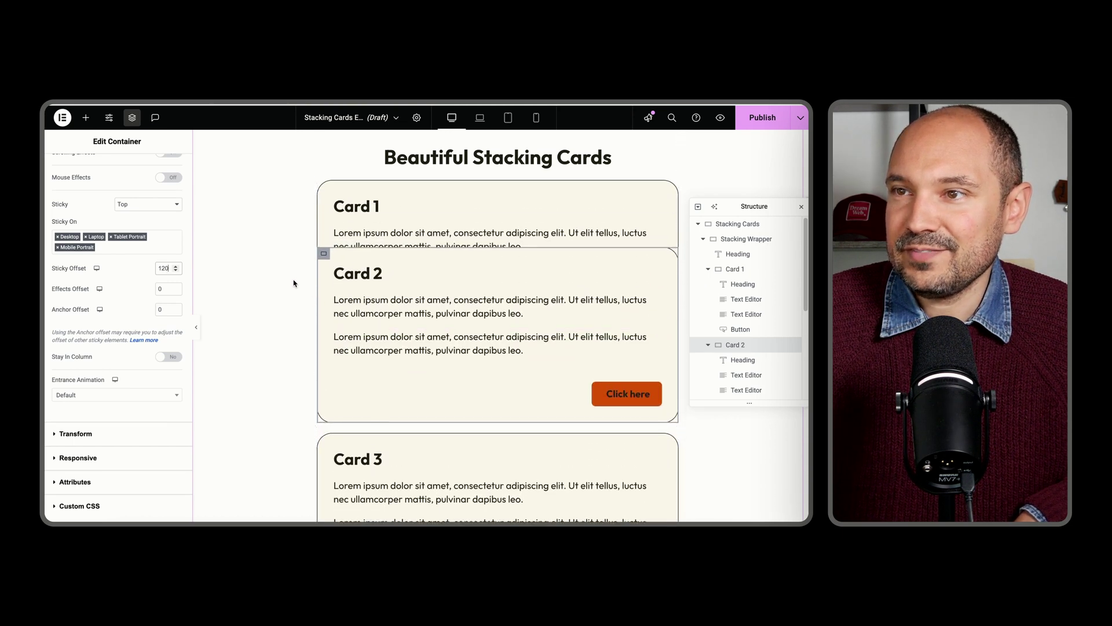
Make the Card 3 container sticky to the top with a sticky offset of 140.
{"action": "scroll", "coordinate": [293, 283], "scroll_direction": "down", "scroll_amount": 3}
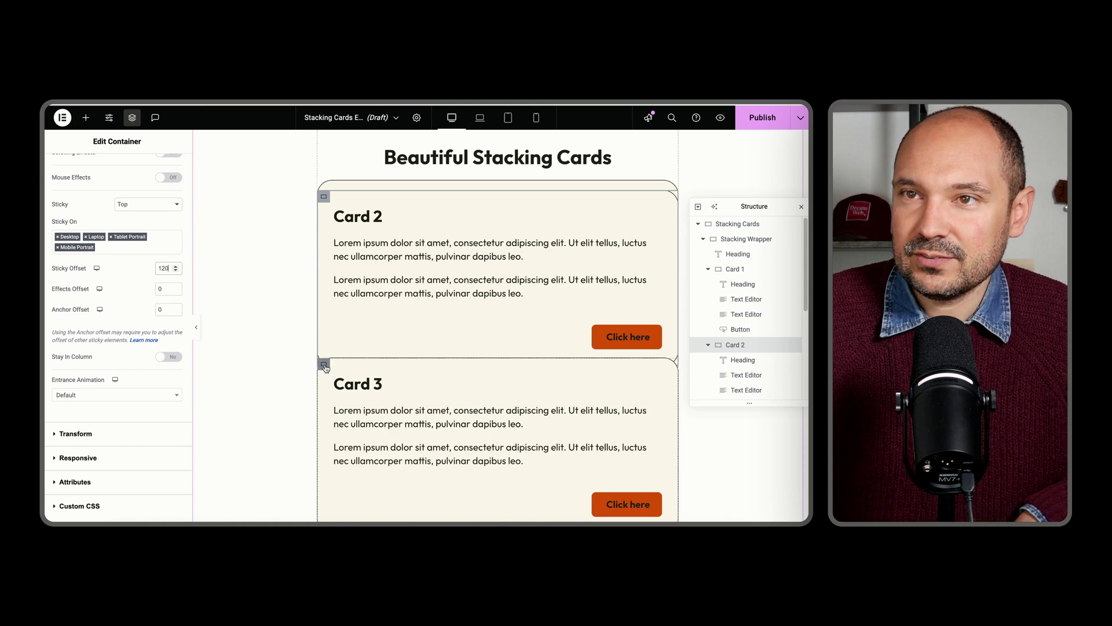
{"action": "left_click", "coordinate": [323, 364]}
{"action": "scroll", "coordinate": [104, 348], "scroll_direction": "down", "scroll_amount": 5}
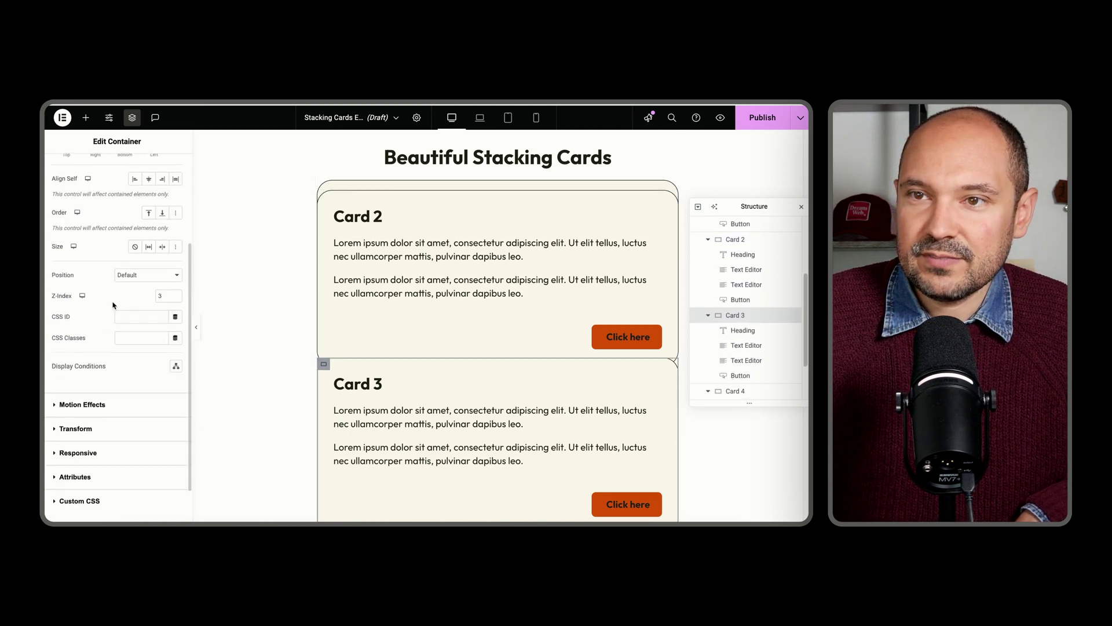
{"action": "left_click", "coordinate": [105, 354]}
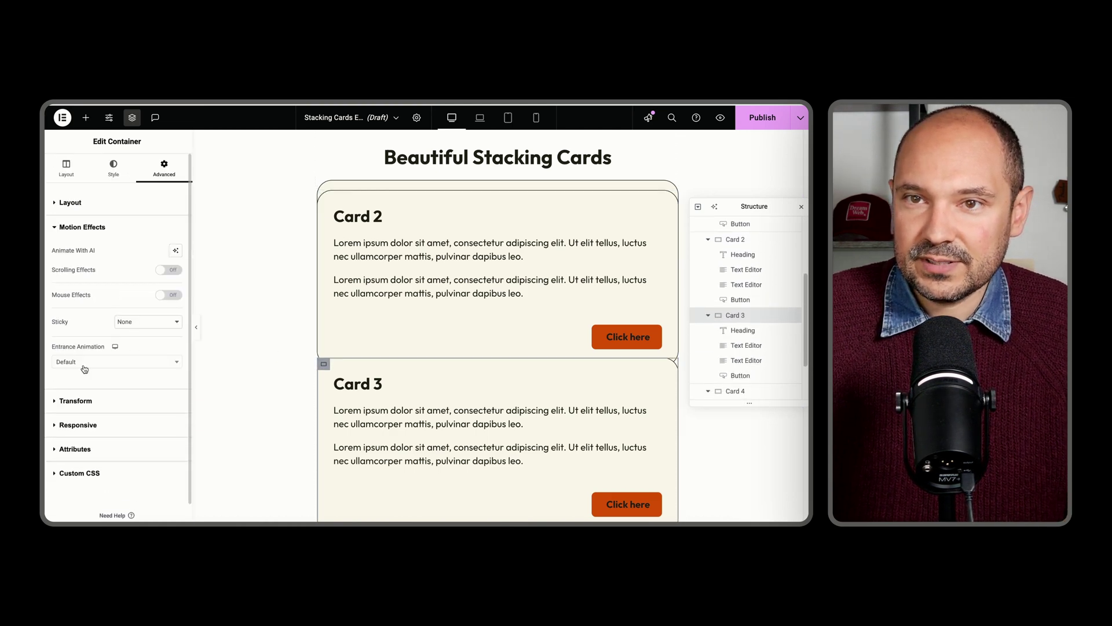
{"action": "scroll", "coordinate": [136, 284], "scroll_direction": "down", "scroll_amount": 1}
{"action": "left_click", "coordinate": [139, 300]}
{"action": "left_click", "coordinate": [140, 320]}
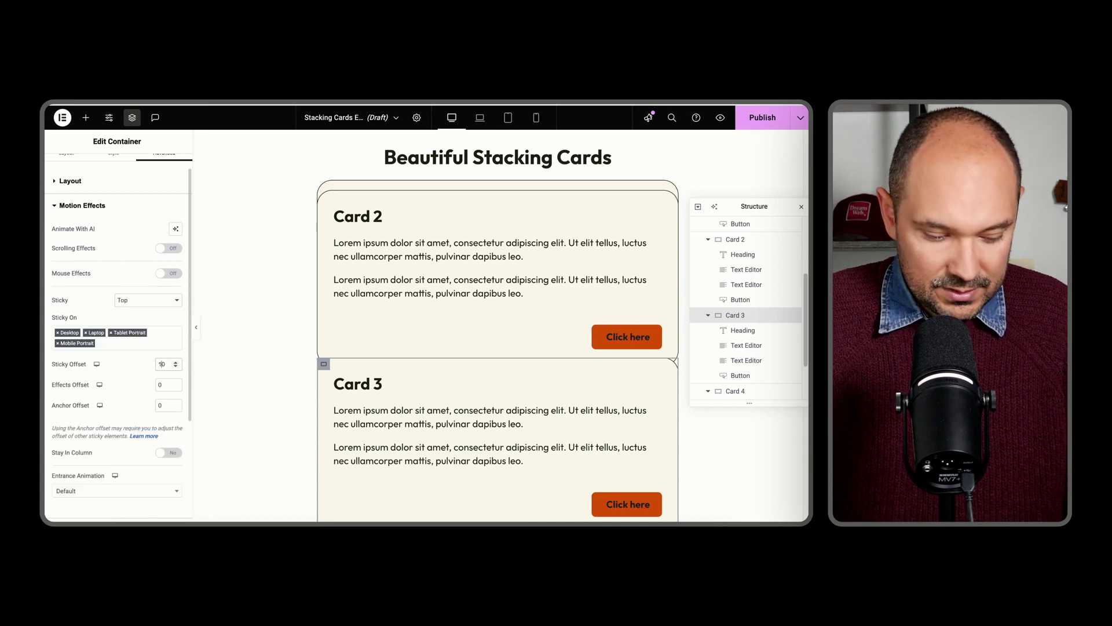
{"action": "scroll", "coordinate": [328, 334], "scroll_direction": "down", "scroll_amount": 5}
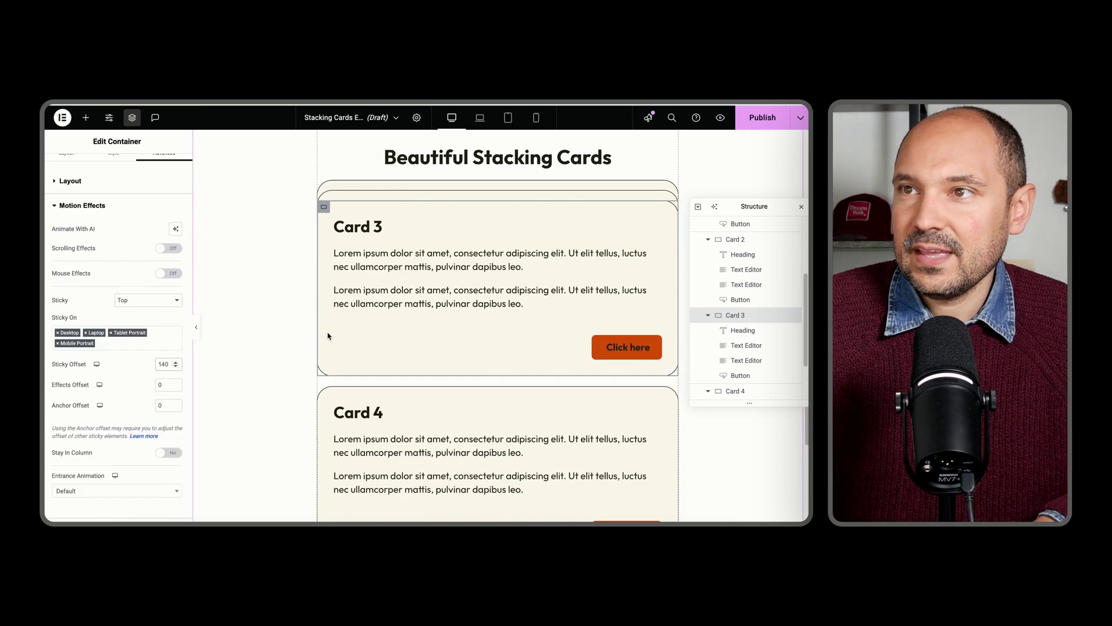
Make the Card 4 container sticky to the top with a sticky offset of 160 and check the full stack.
{"action": "left_click", "coordinate": [324, 354]}
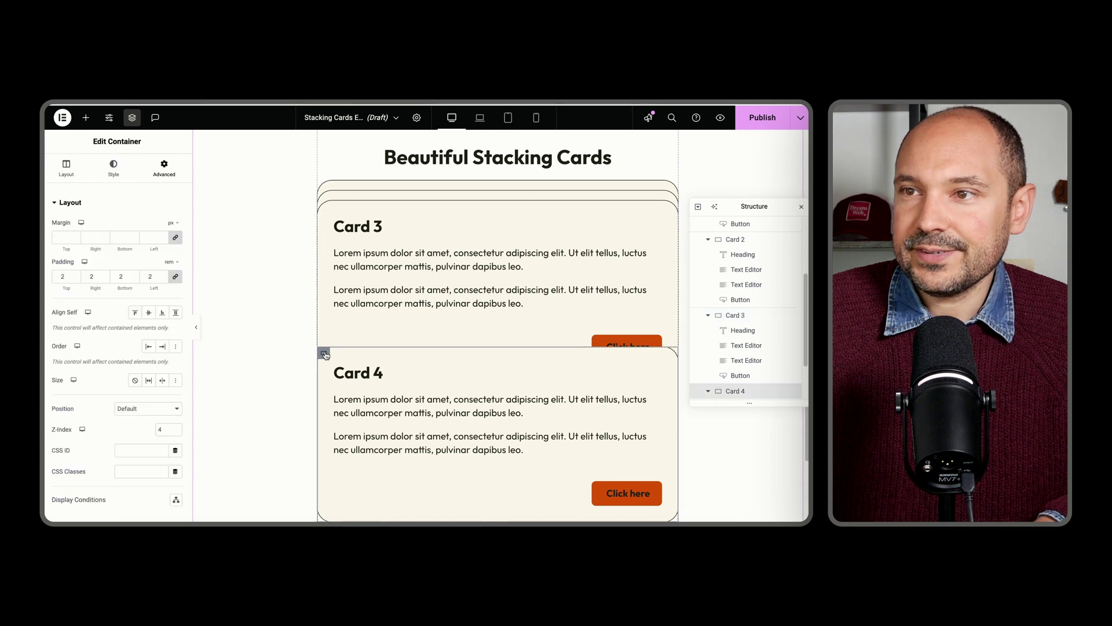
{"action": "scroll", "coordinate": [115, 348], "scroll_direction": "down", "scroll_amount": 3}
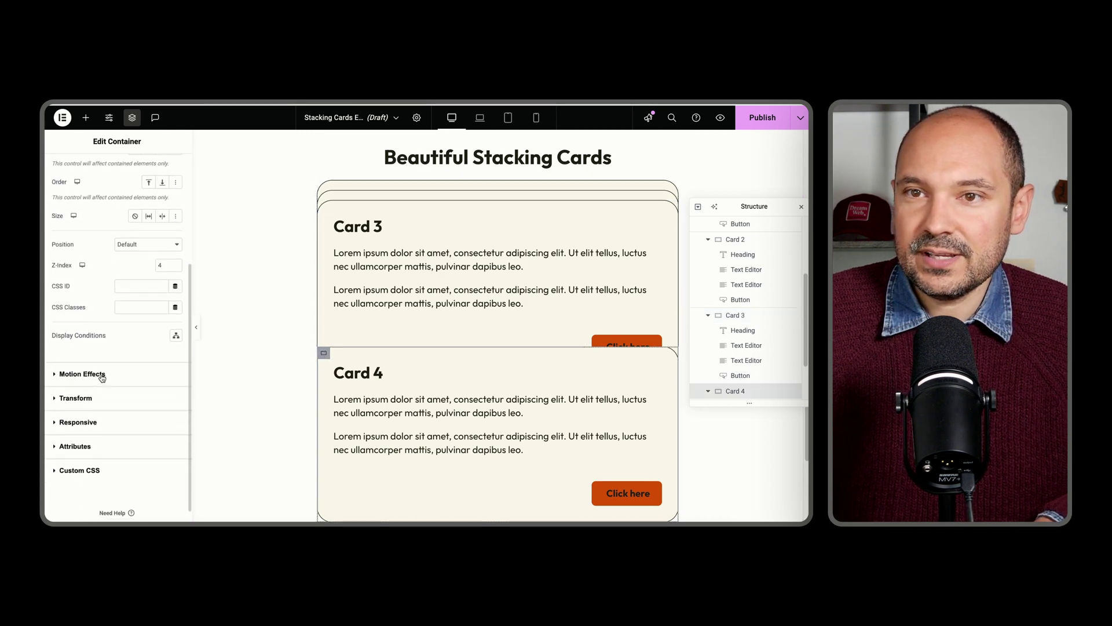
{"action": "left_click", "coordinate": [102, 374]}
{"action": "left_click", "coordinate": [141, 324]}
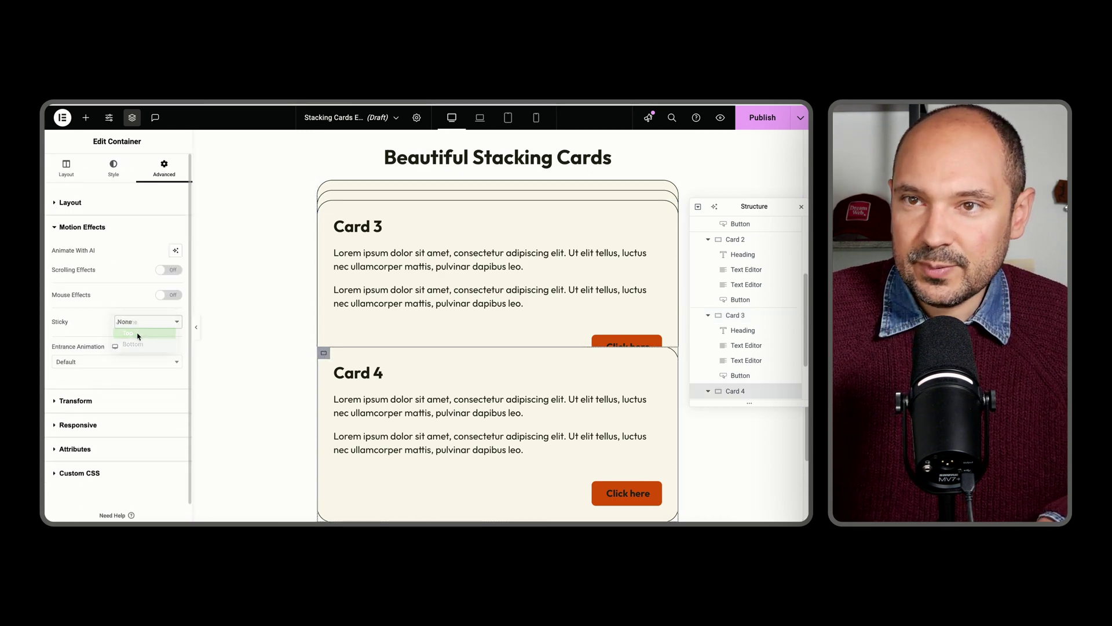
{"action": "left_click", "coordinate": [135, 332]}
{"action": "left_click", "coordinate": [156, 385]}
{"action": "type", "text": "160"}
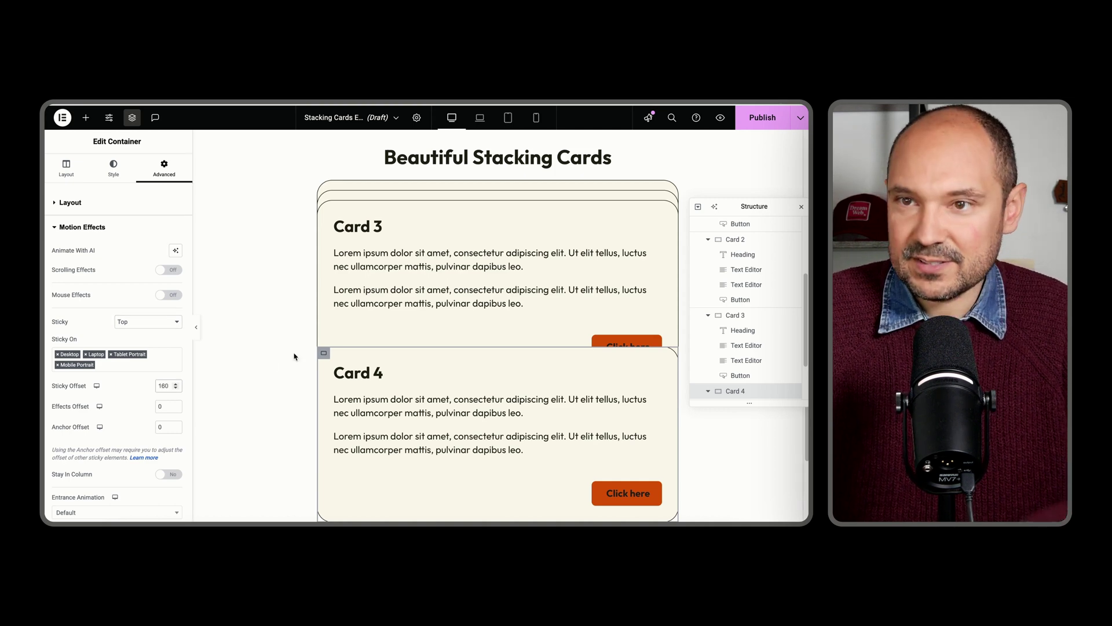
{"action": "scroll", "coordinate": [294, 356], "scroll_direction": "down", "scroll_amount": 3}
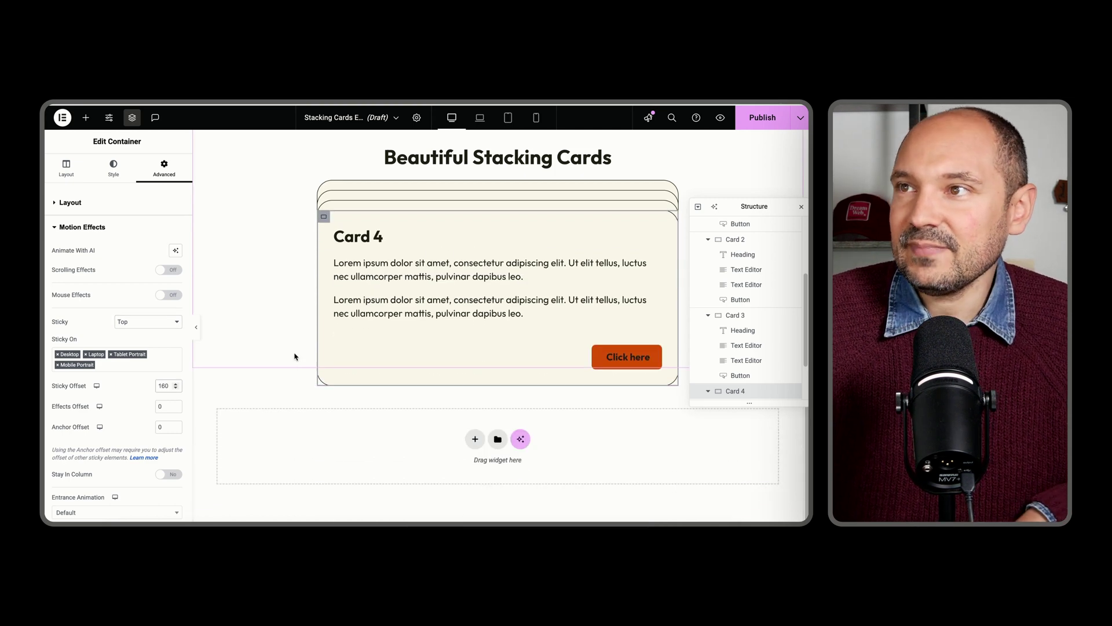
{"action": "scroll", "coordinate": [284, 353], "scroll_direction": "up", "scroll_amount": 5}
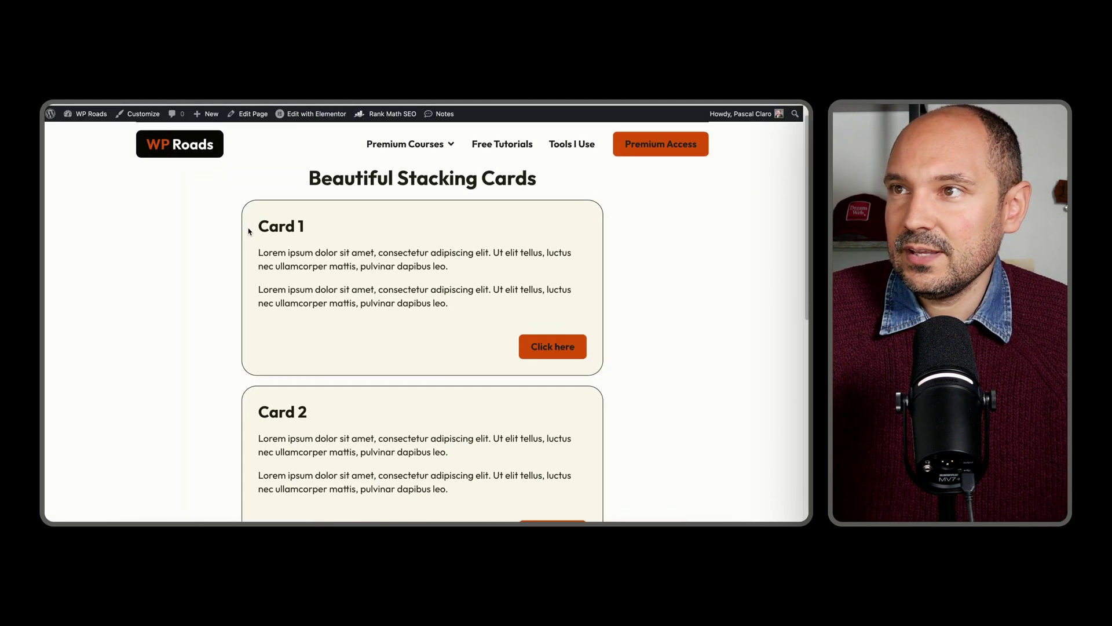
Examine how the four cards stack beneath the sticky heading on the live page and back in the Elementor editor.
{"action": "scroll", "coordinate": [249, 231], "scroll_direction": "down", "scroll_amount": 10}
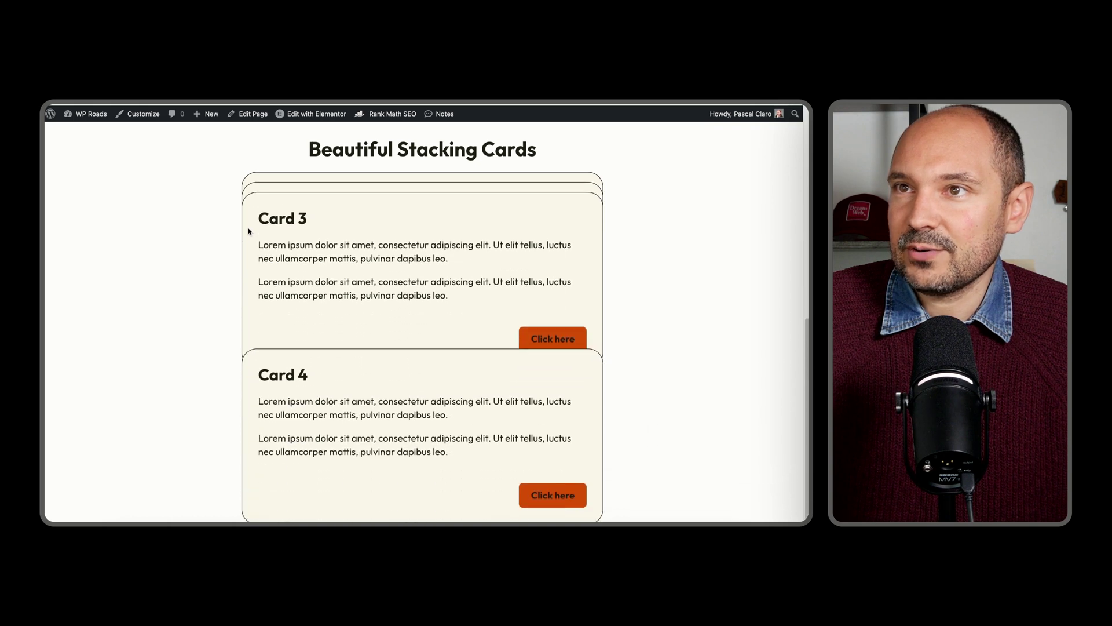
{"action": "scroll", "coordinate": [249, 231], "scroll_direction": "up", "scroll_amount": 10}
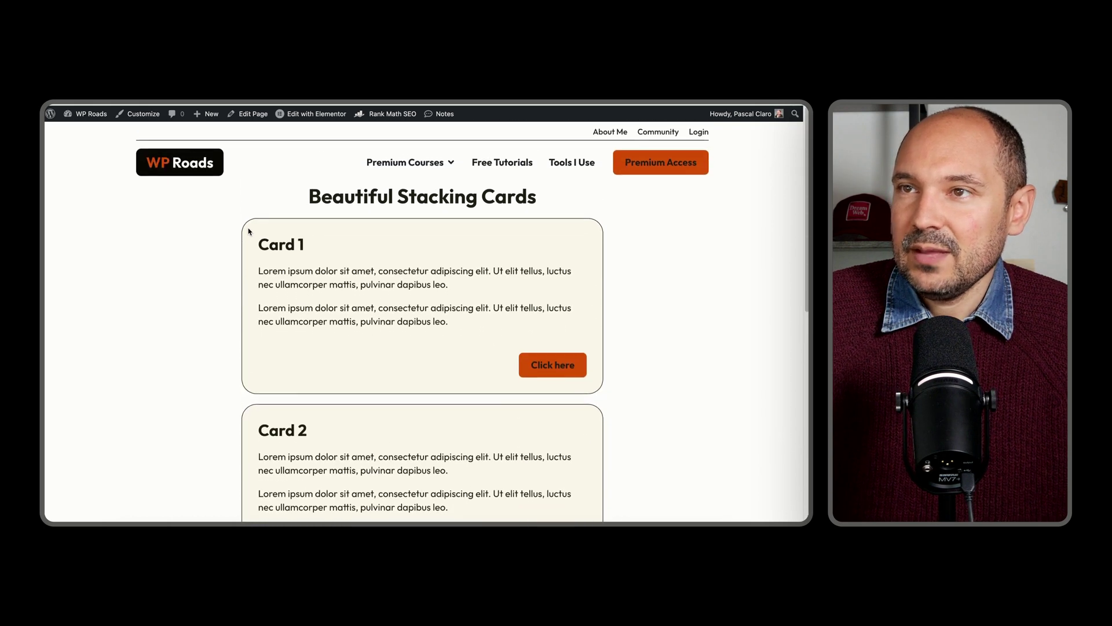
{"action": "scroll", "coordinate": [249, 231], "scroll_direction": "down", "scroll_amount": 10}
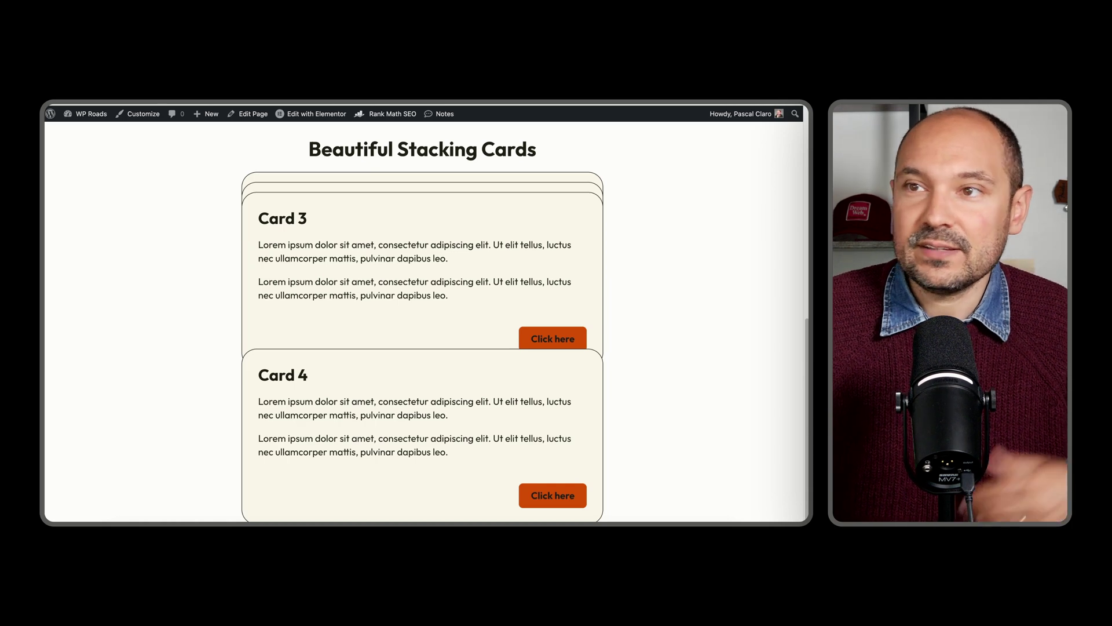
{"action": "mouse_move", "coordinate": [324, 114]}
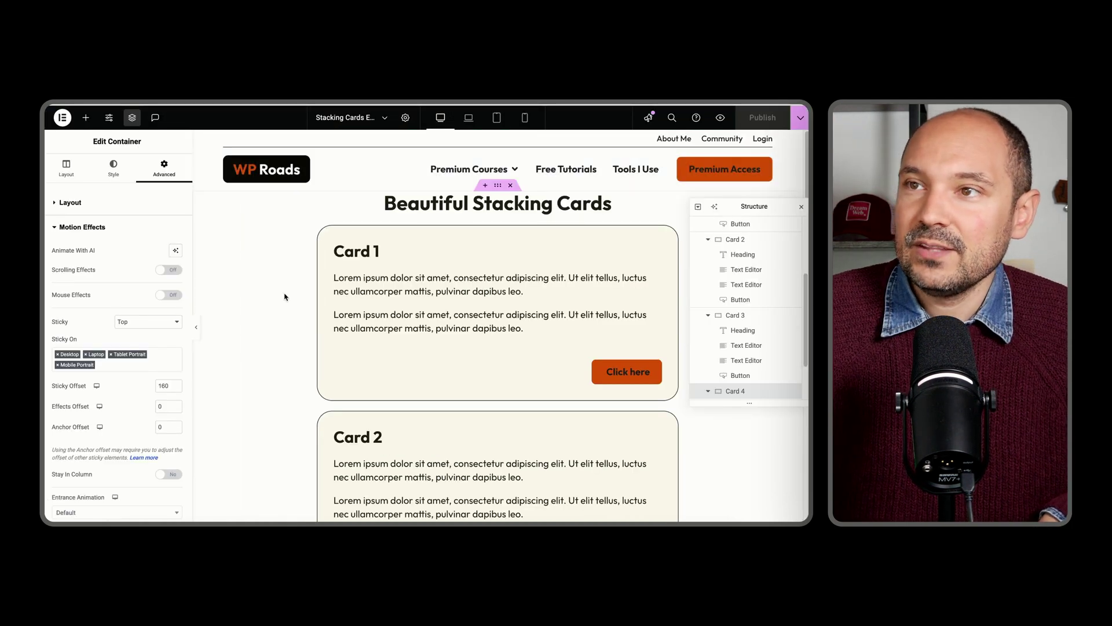
{"action": "scroll", "coordinate": [284, 296], "scroll_direction": "down", "scroll_amount": 10}
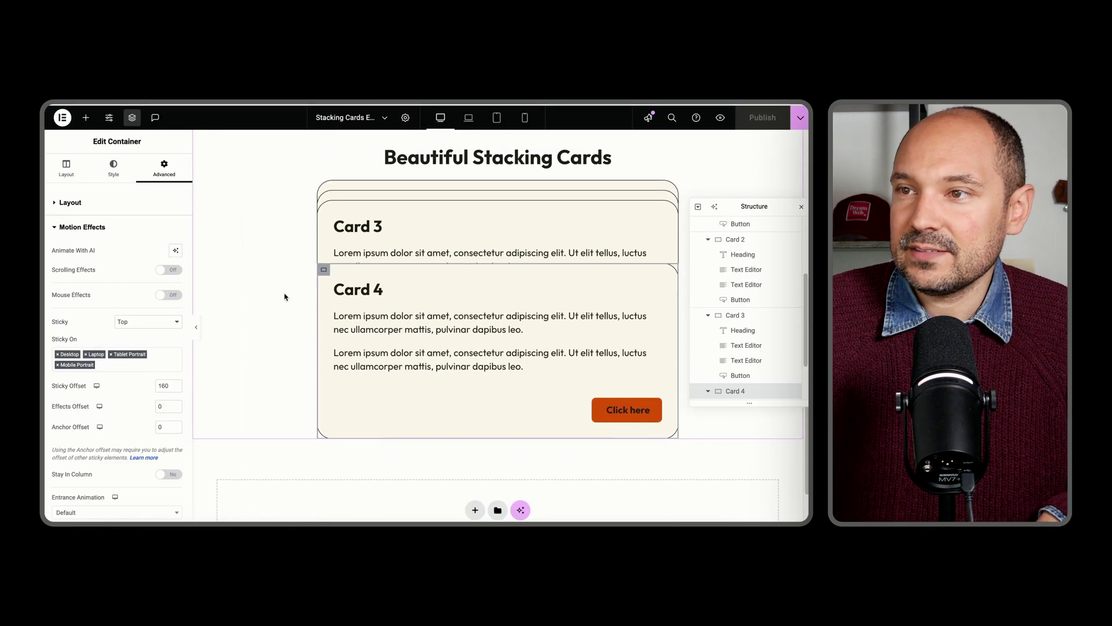
Add a new container with a single-column, downward structure below the stacking cards section.
{"action": "scroll", "coordinate": [284, 296], "scroll_direction": "down", "scroll_amount": 2}
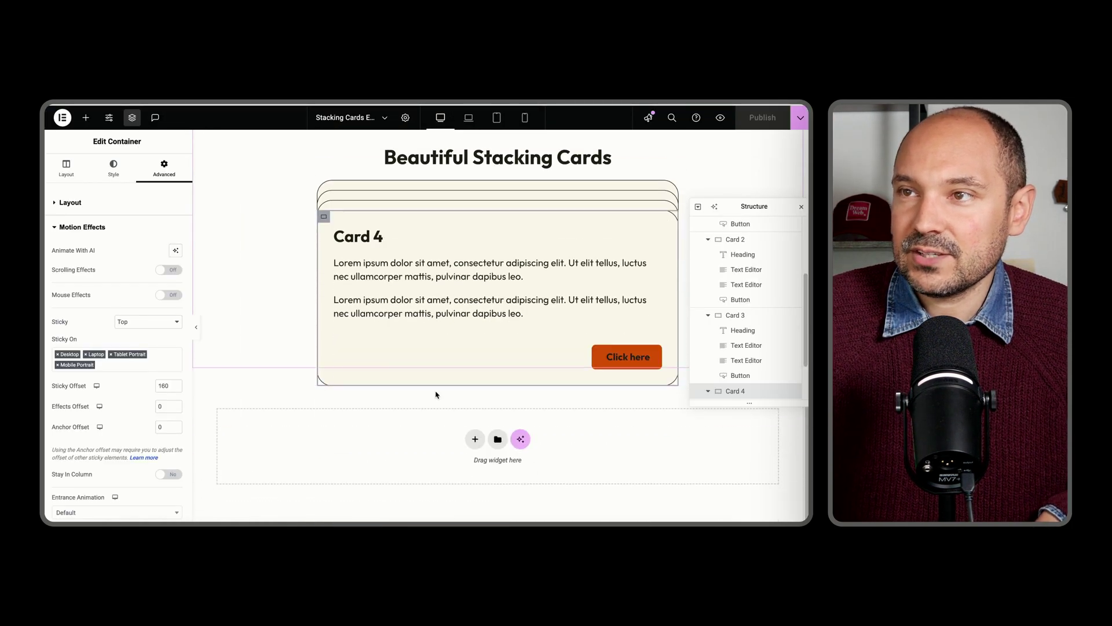
{"action": "left_click", "coordinate": [475, 440]}
{"action": "left_click", "coordinate": [469, 474]}
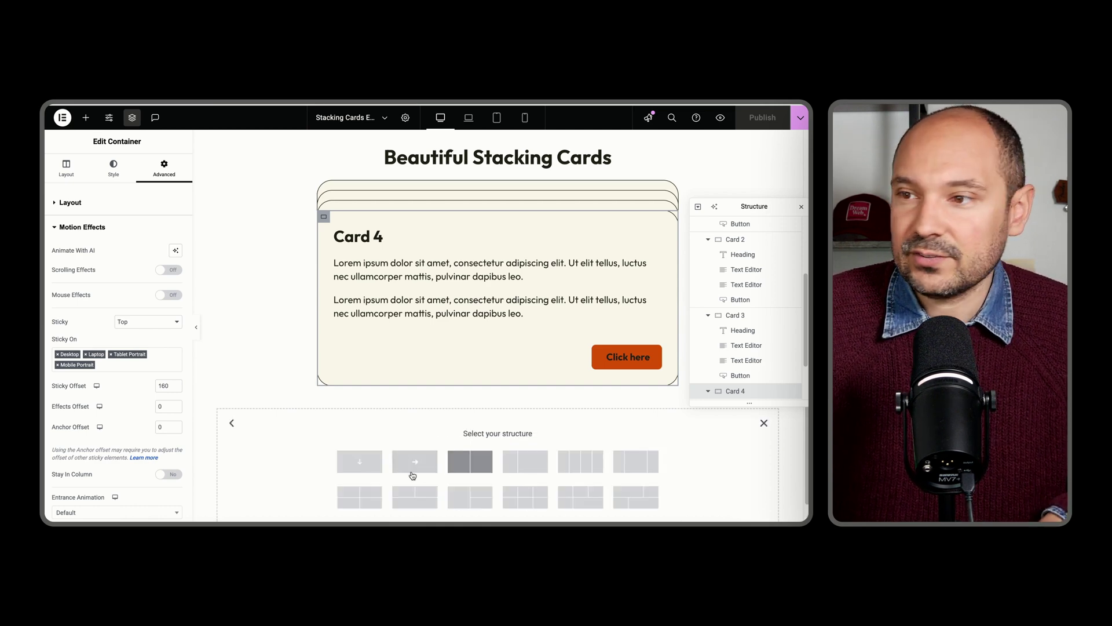
{"action": "left_click", "coordinate": [360, 462]}
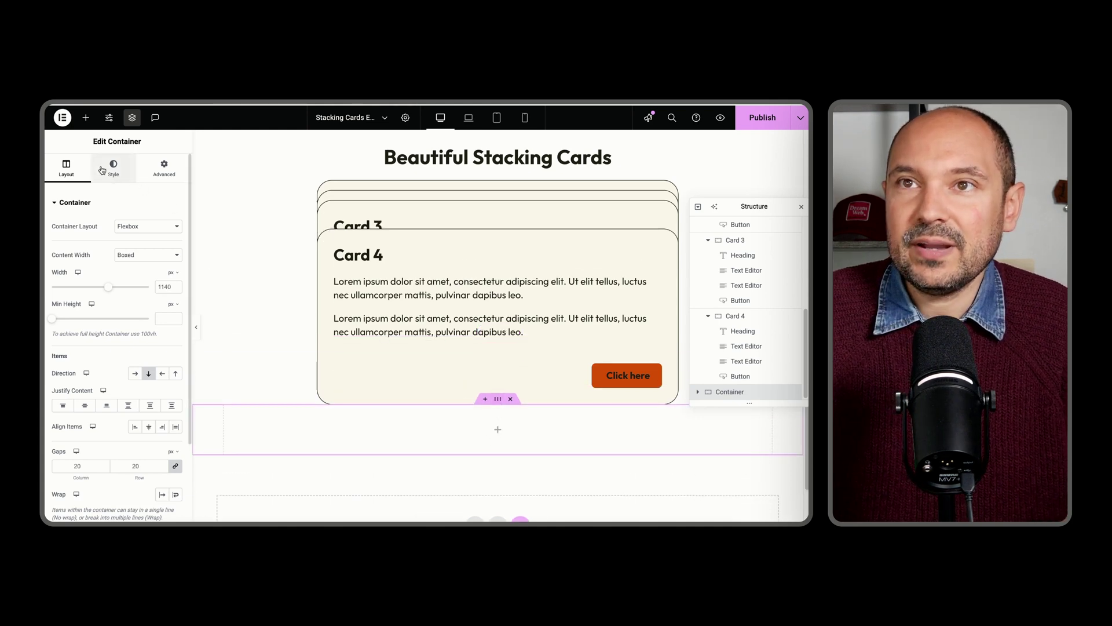
Give the new container a classic background in the Primary global color.
{"action": "left_click", "coordinate": [107, 194]}
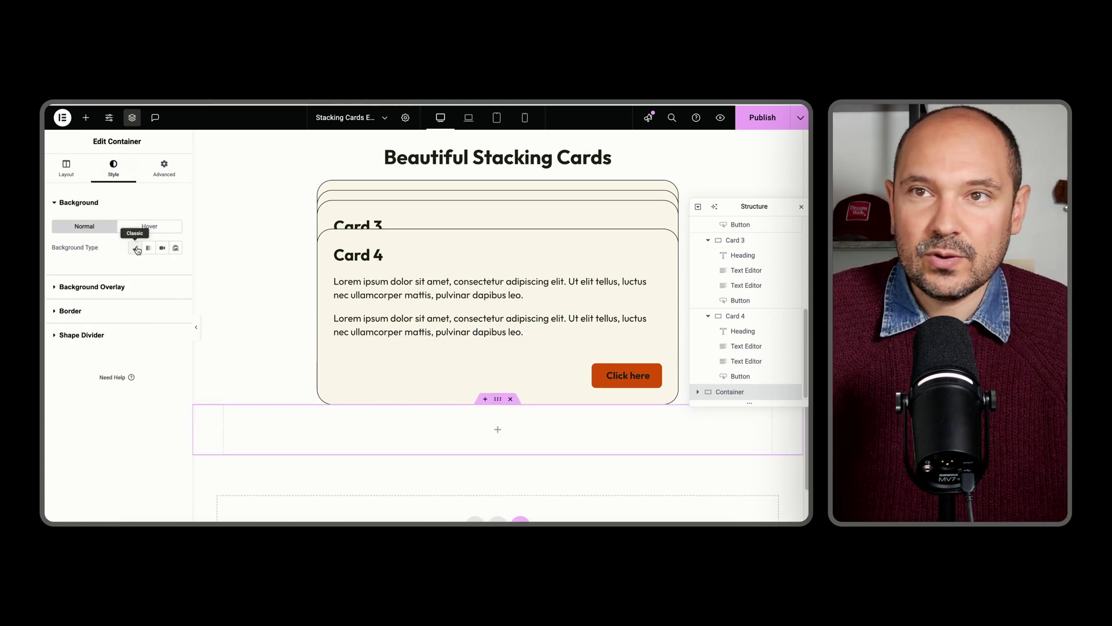
{"action": "left_click", "coordinate": [136, 248]}
{"action": "left_click", "coordinate": [163, 270]}
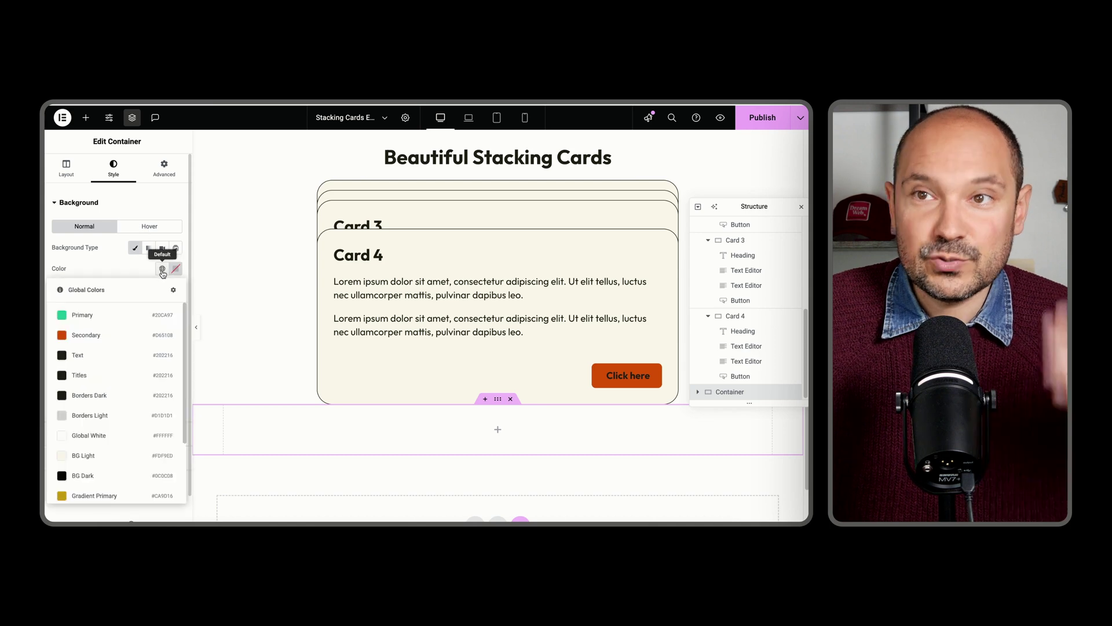
{"action": "left_click", "coordinate": [82, 315]}
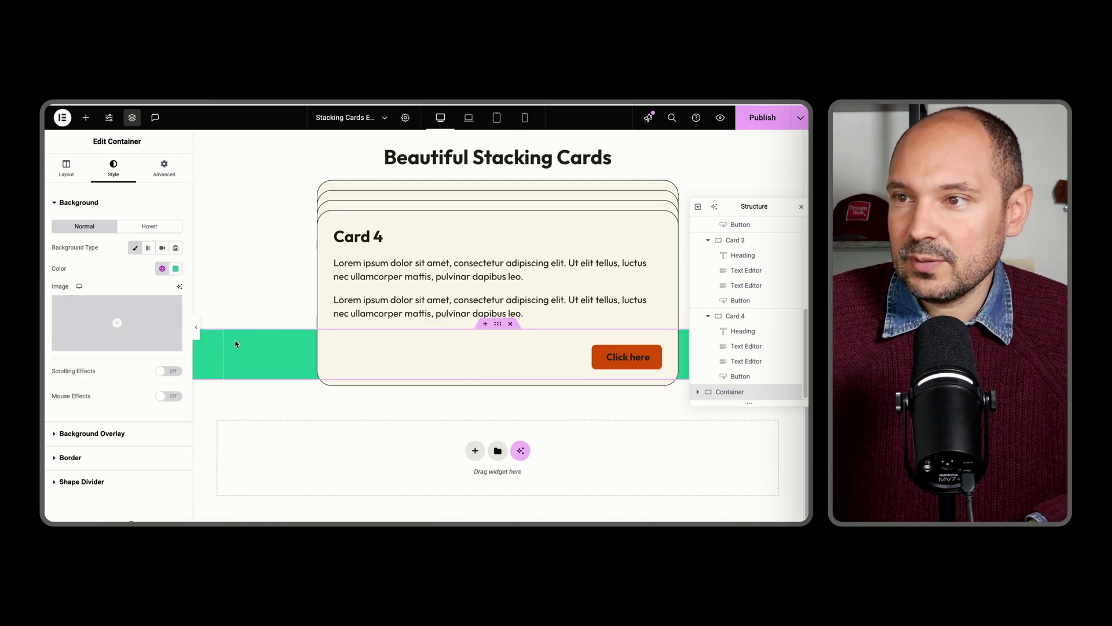
Examine how the stacked cards overlap the green container while the canvas scrolls past the end of the section.
{"action": "scroll", "coordinate": [234, 344], "scroll_direction": "up", "scroll_amount": 3}
{"action": "scroll", "coordinate": [234, 344], "scroll_direction": "down", "scroll_amount": 3}
{"action": "scroll", "coordinate": [234, 344], "scroll_direction": "up", "scroll_amount": 3}
{"action": "scroll", "coordinate": [231, 345], "scroll_direction": "down", "scroll_amount": 1}
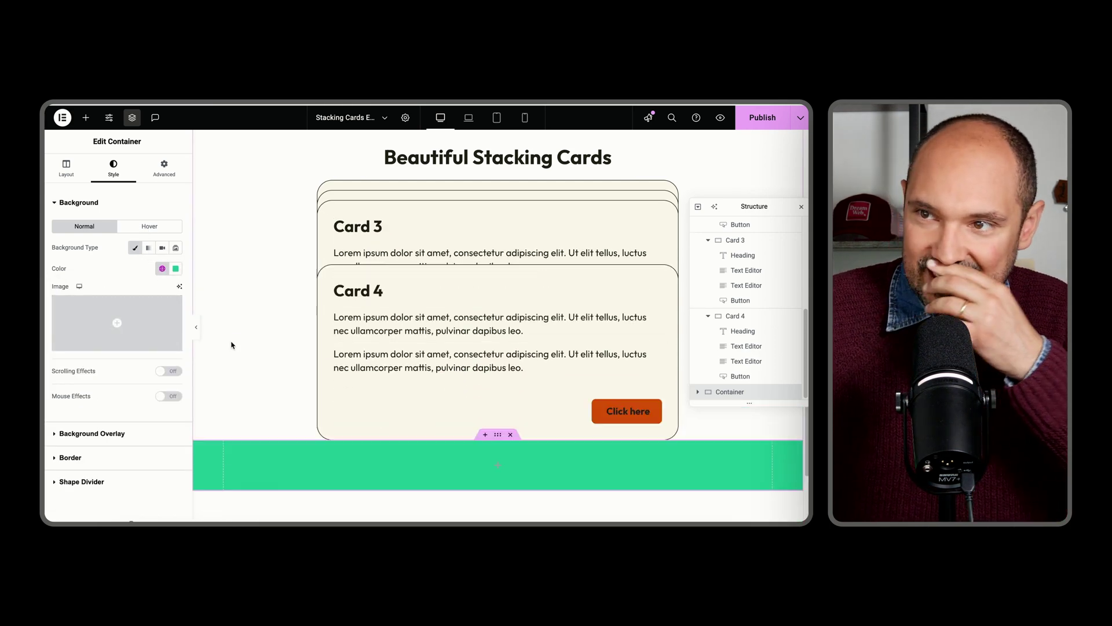
{"action": "scroll", "coordinate": [231, 346], "scroll_direction": "down", "scroll_amount": 1}
{"action": "scroll", "coordinate": [231, 345], "scroll_direction": "up", "scroll_amount": 1}
{"action": "scroll", "coordinate": [231, 345], "scroll_direction": "down", "scroll_amount": 1}
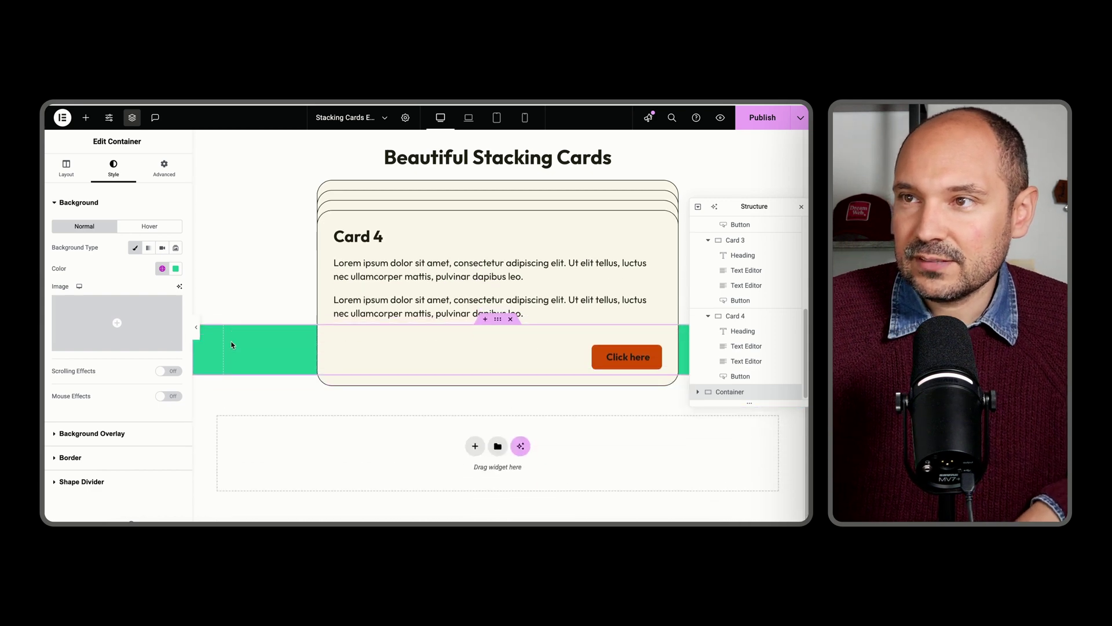
{"action": "scroll", "coordinate": [232, 346], "scroll_direction": "up", "scroll_amount": 1}
{"action": "scroll", "coordinate": [231, 346], "scroll_direction": "down", "scroll_amount": 1}
{"action": "scroll", "coordinate": [231, 345], "scroll_direction": "up", "scroll_amount": 1}
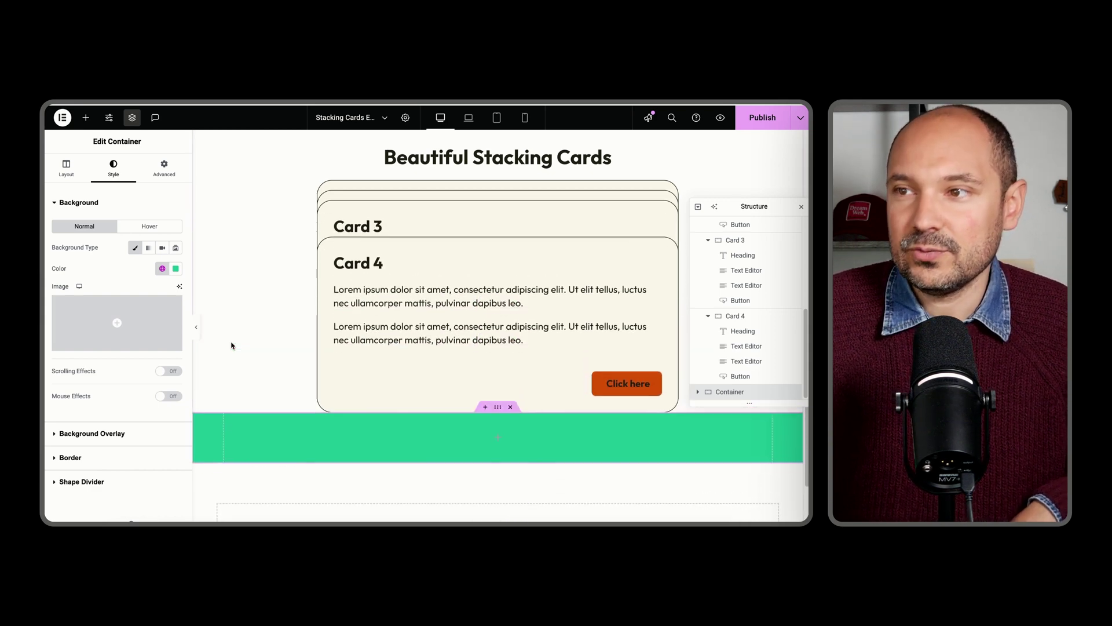
{"action": "scroll", "coordinate": [231, 345], "scroll_direction": "down", "scroll_amount": 1}
{"action": "scroll", "coordinate": [231, 345], "scroll_direction": "up", "scroll_amount": 1}
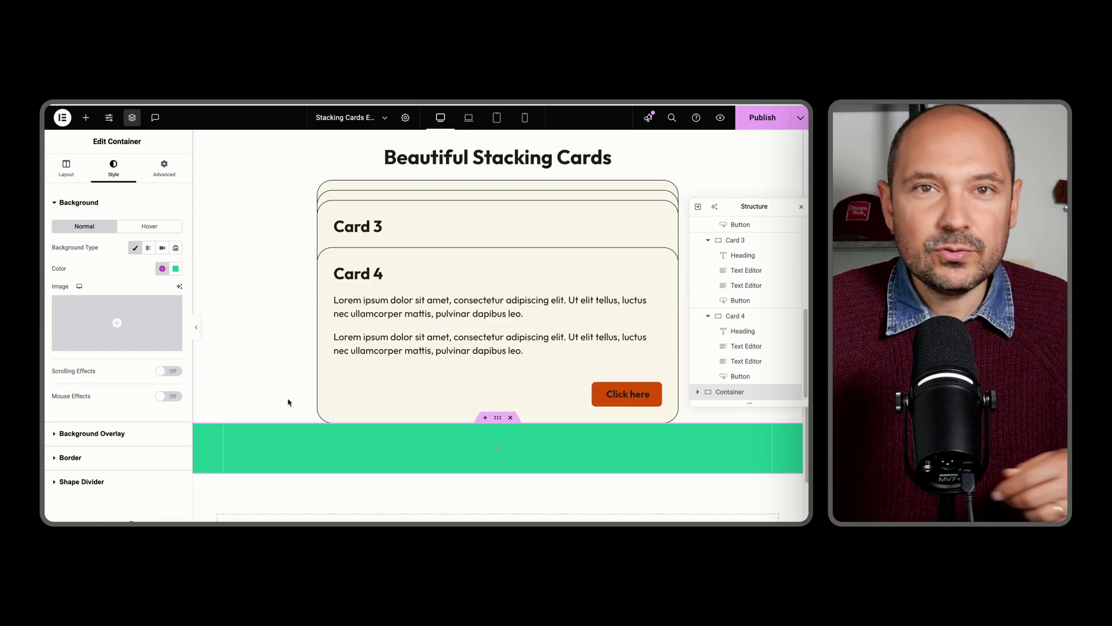
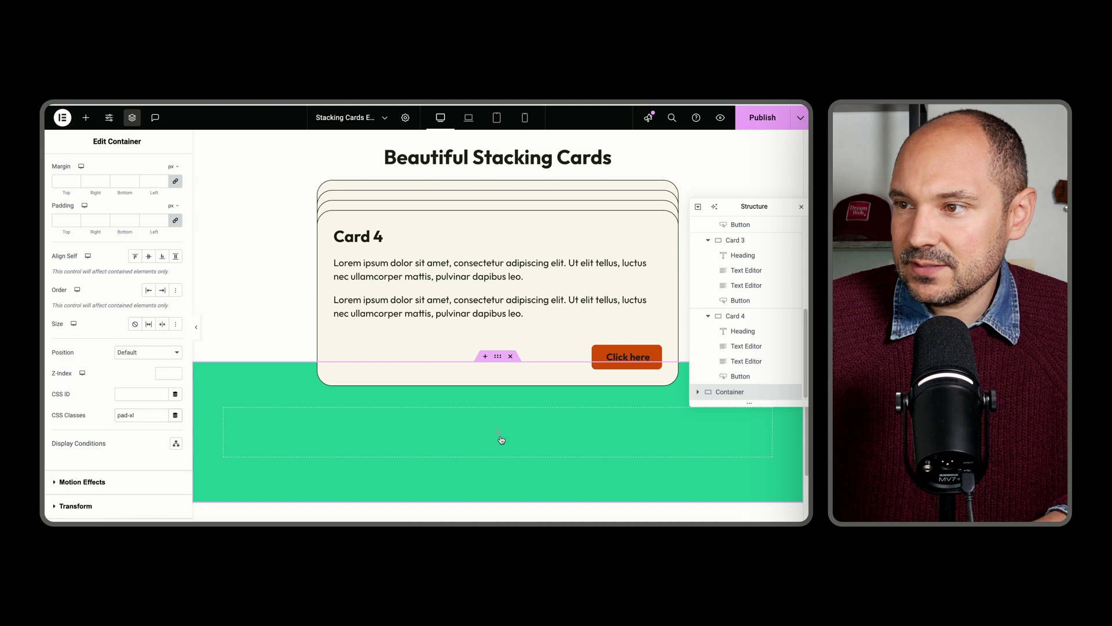
Place a Video widget inside the green container and publish the page.
{"action": "left_click", "coordinate": [500, 438]}
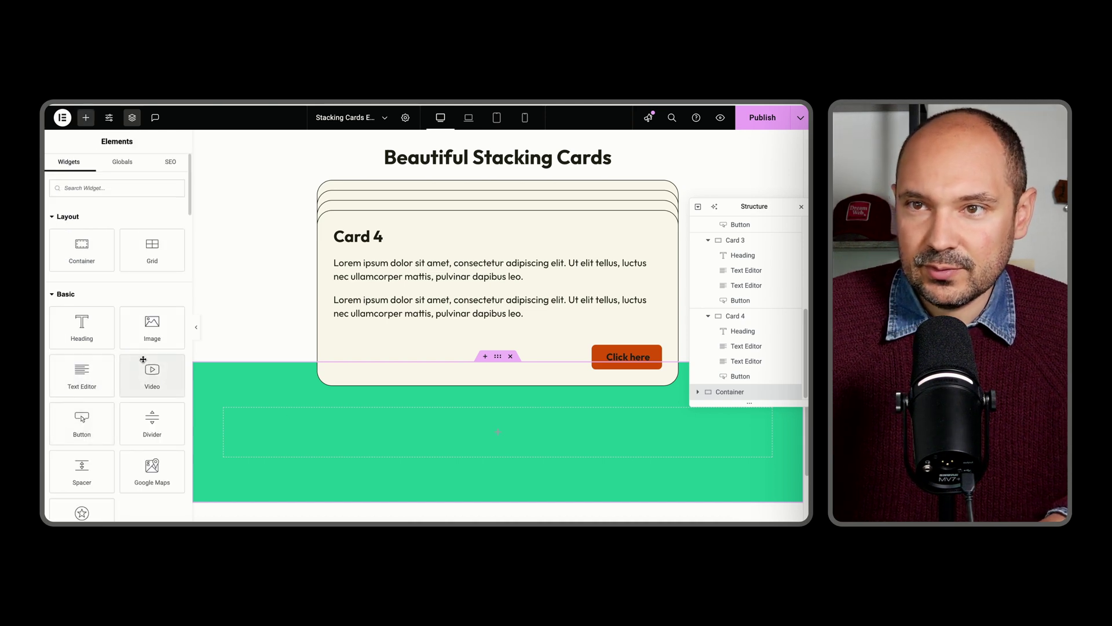
{"action": "left_click_drag", "start_coordinate": [152, 375], "coordinate": [272, 423]}
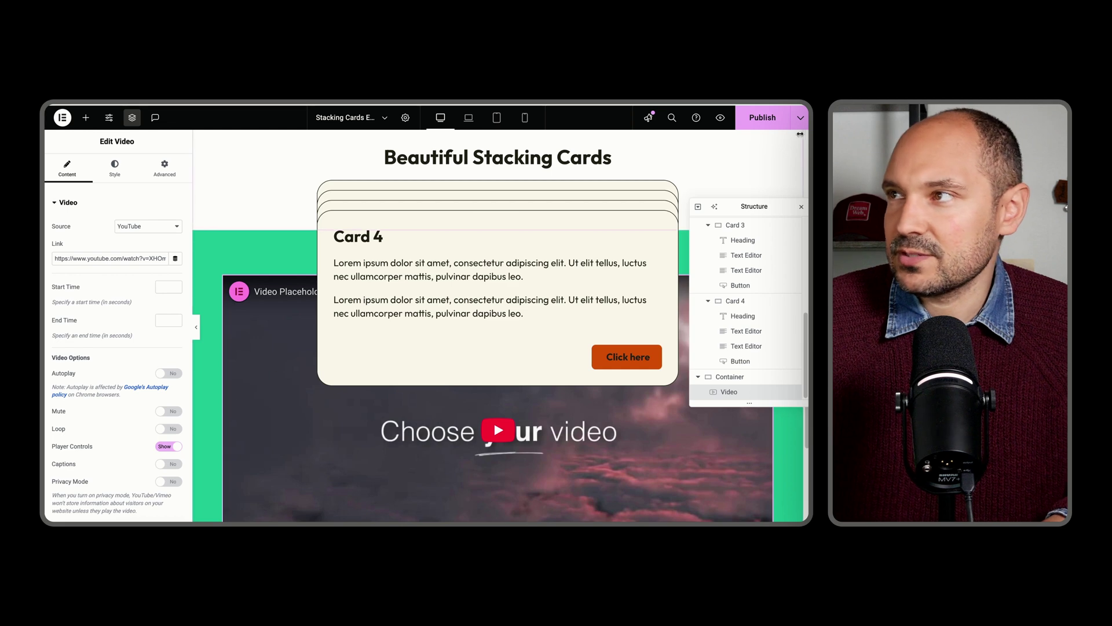
{"action": "left_click", "coordinate": [752, 117]}
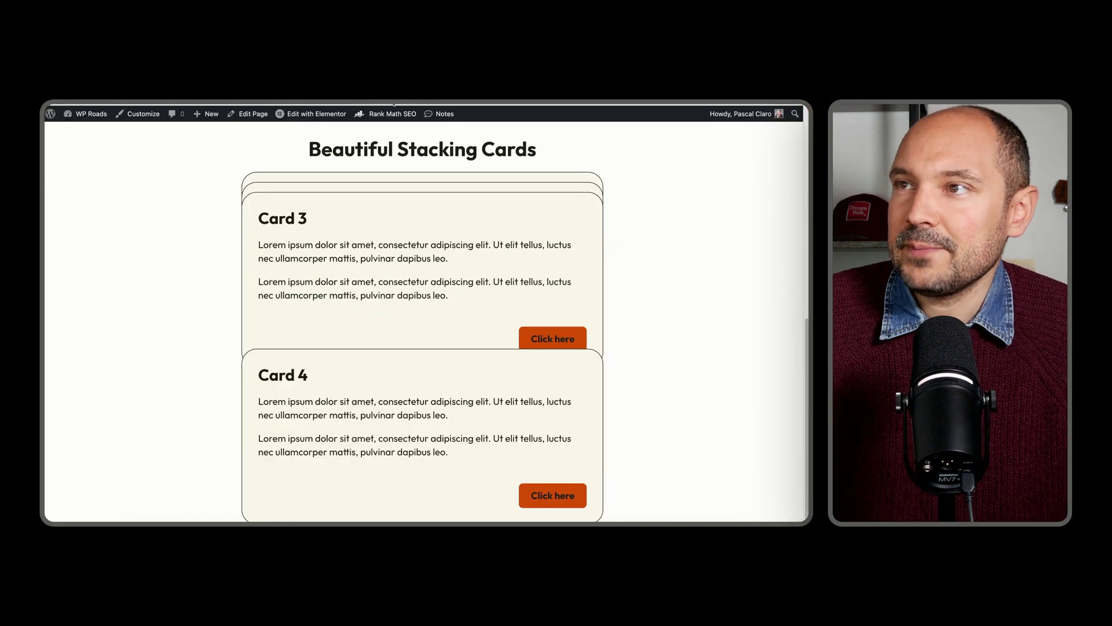
Examine on the live page how the sticky heading and stacked cards behave over the green video section.
{"action": "scroll", "coordinate": [217, 218], "scroll_direction": "up", "scroll_amount": 10}
{"action": "scroll", "coordinate": [216, 218], "scroll_direction": "down", "scroll_amount": 5}
{"action": "scroll", "coordinate": [216, 219], "scroll_direction": "down", "scroll_amount": 5}
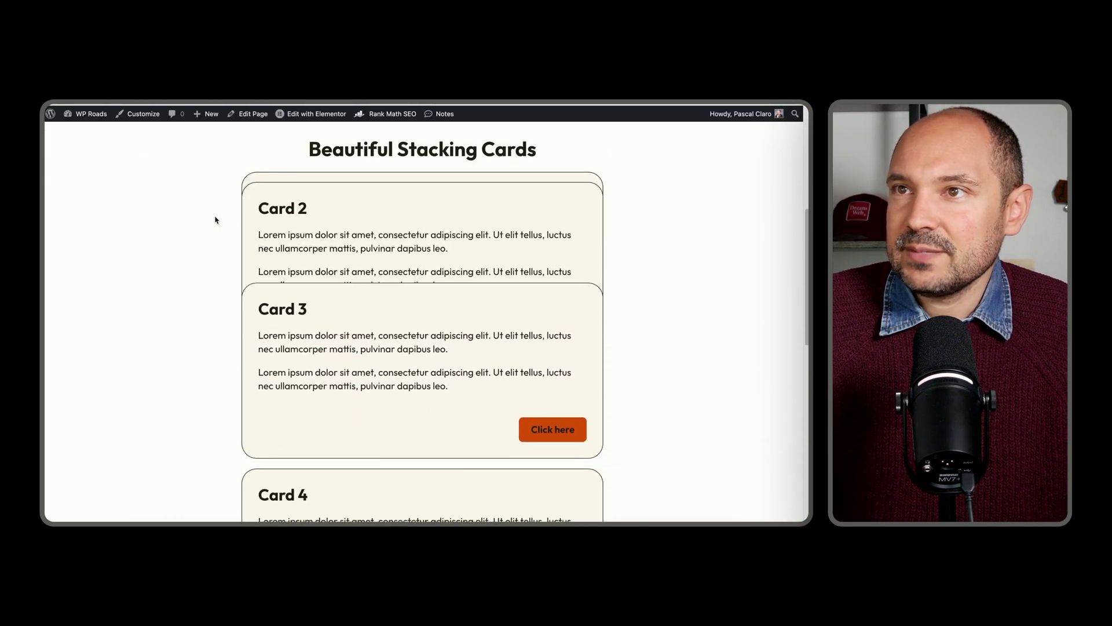
{"action": "scroll", "coordinate": [216, 220], "scroll_direction": "down", "scroll_amount": 5}
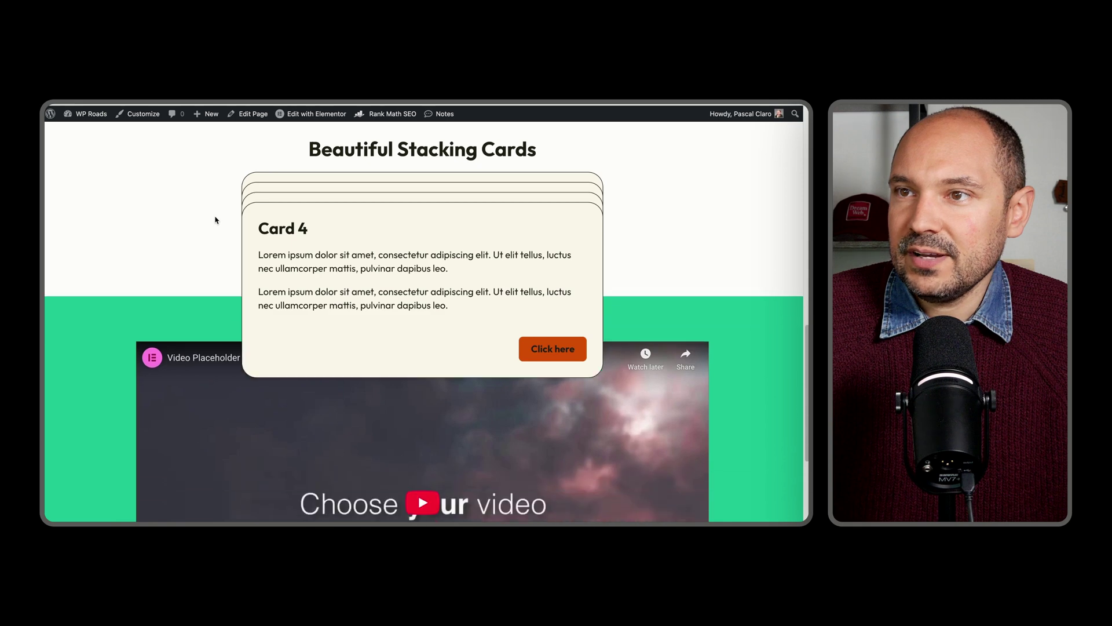
{"action": "scroll", "coordinate": [214, 217], "scroll_direction": "up", "scroll_amount": 5}
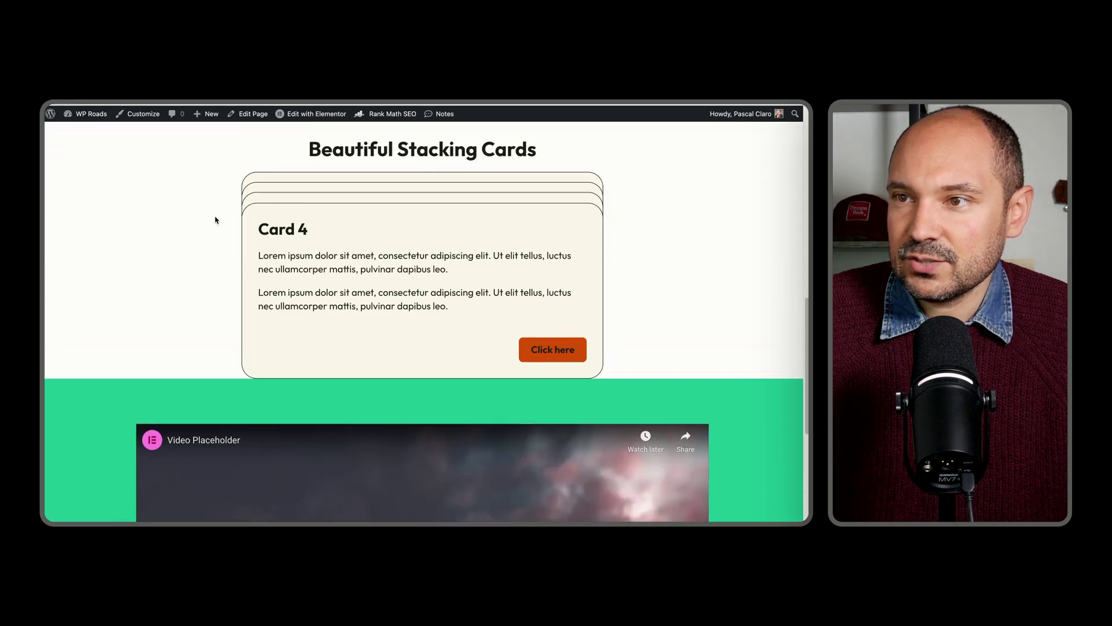
{"action": "scroll", "coordinate": [215, 219], "scroll_direction": "down", "scroll_amount": 5}
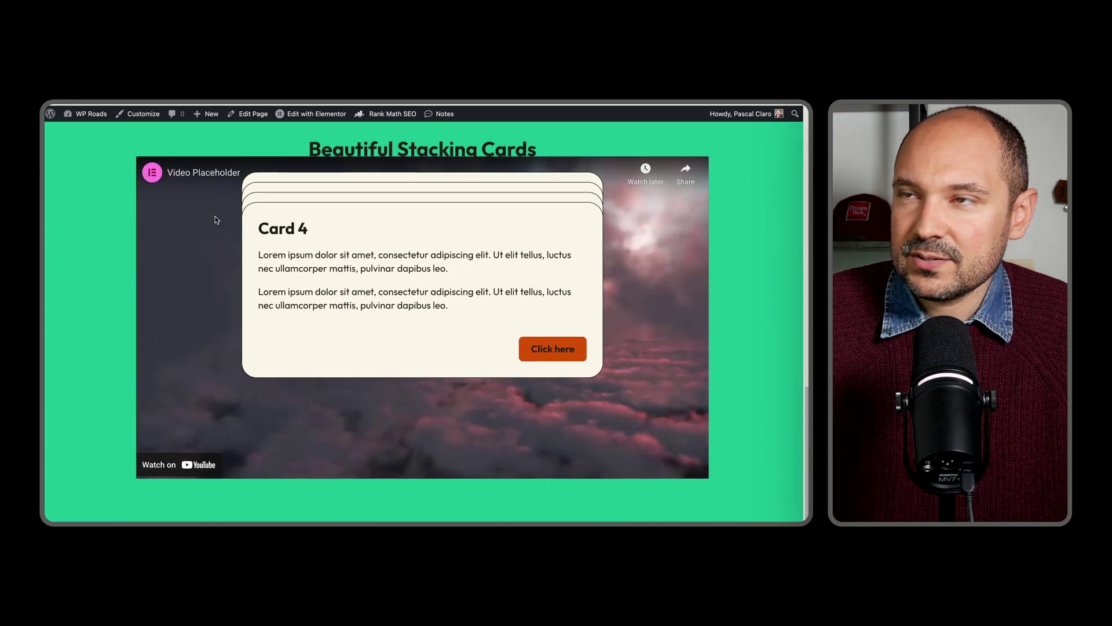
{"action": "scroll", "coordinate": [215, 219], "scroll_direction": "up", "scroll_amount": 5}
{"action": "scroll", "coordinate": [215, 220], "scroll_direction": "down", "scroll_amount": 3}
{"action": "scroll", "coordinate": [215, 220], "scroll_direction": "down", "scroll_amount": 3}
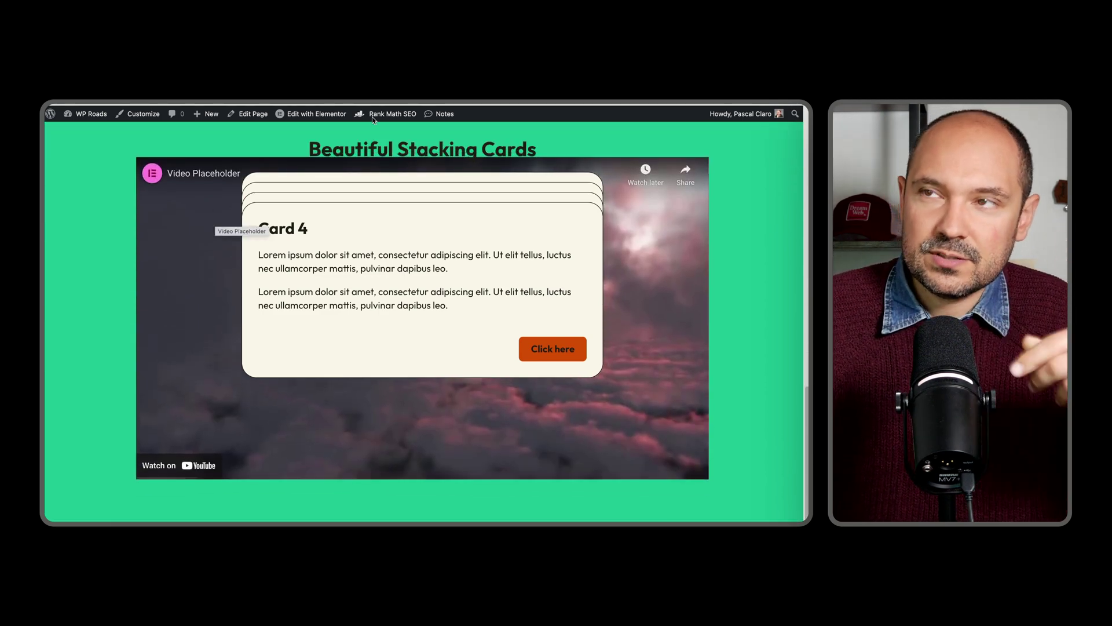
Return to the Elementor editor and open the Motion Effects settings of the Beautiful Stacking Cards heading.
{"action": "left_click", "coordinate": [311, 114]}
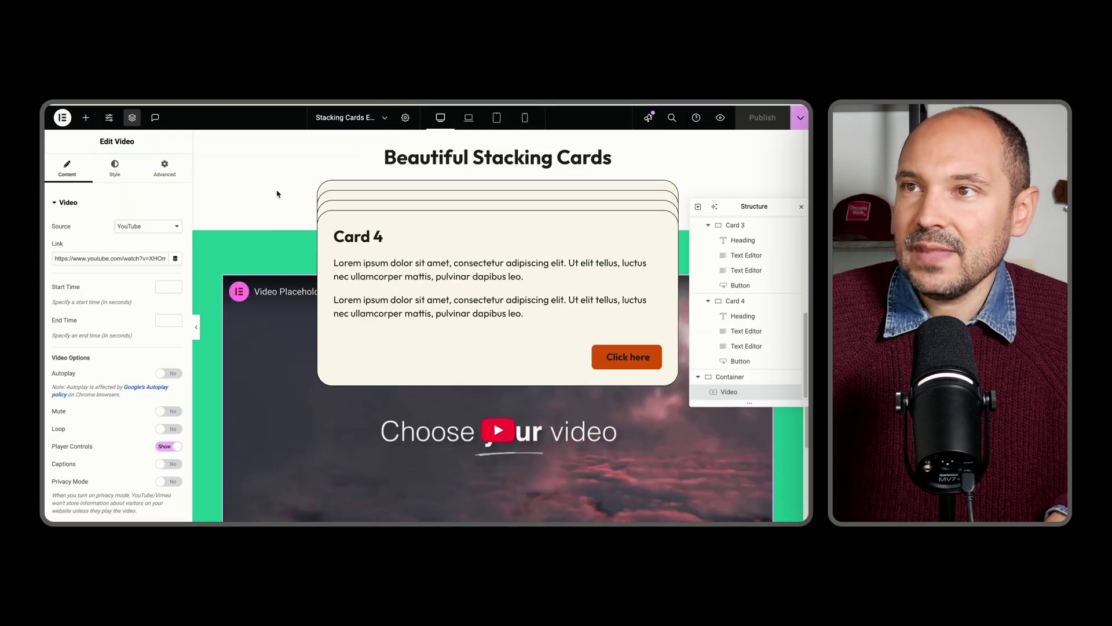
{"action": "scroll", "coordinate": [277, 194], "scroll_direction": "up", "scroll_amount": 10}
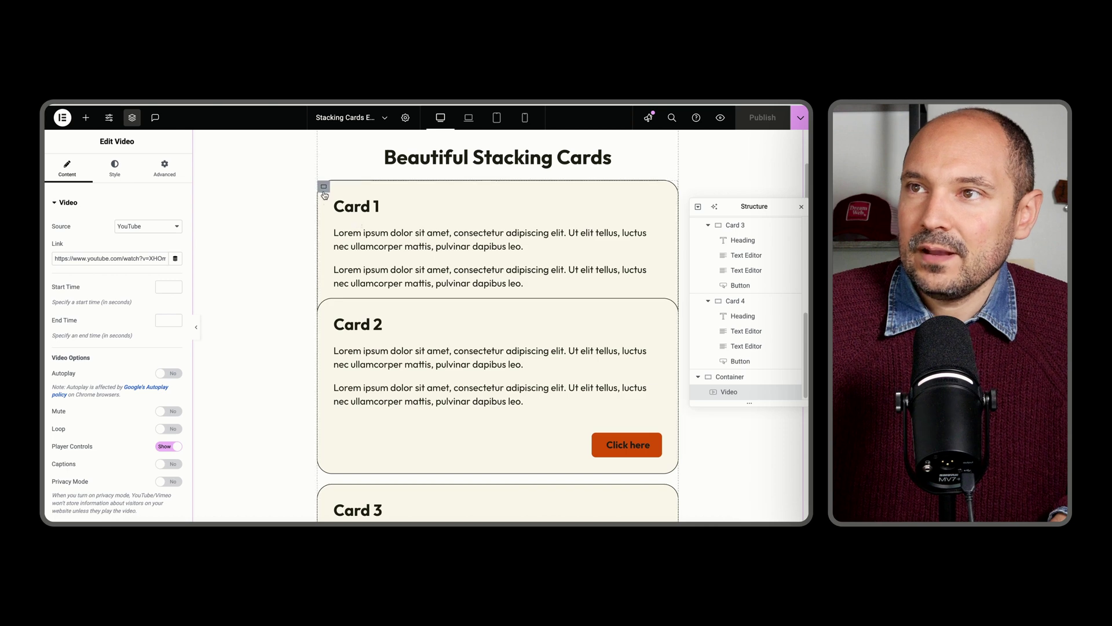
{"action": "scroll", "coordinate": [324, 189], "scroll_direction": "up", "scroll_amount": 2}
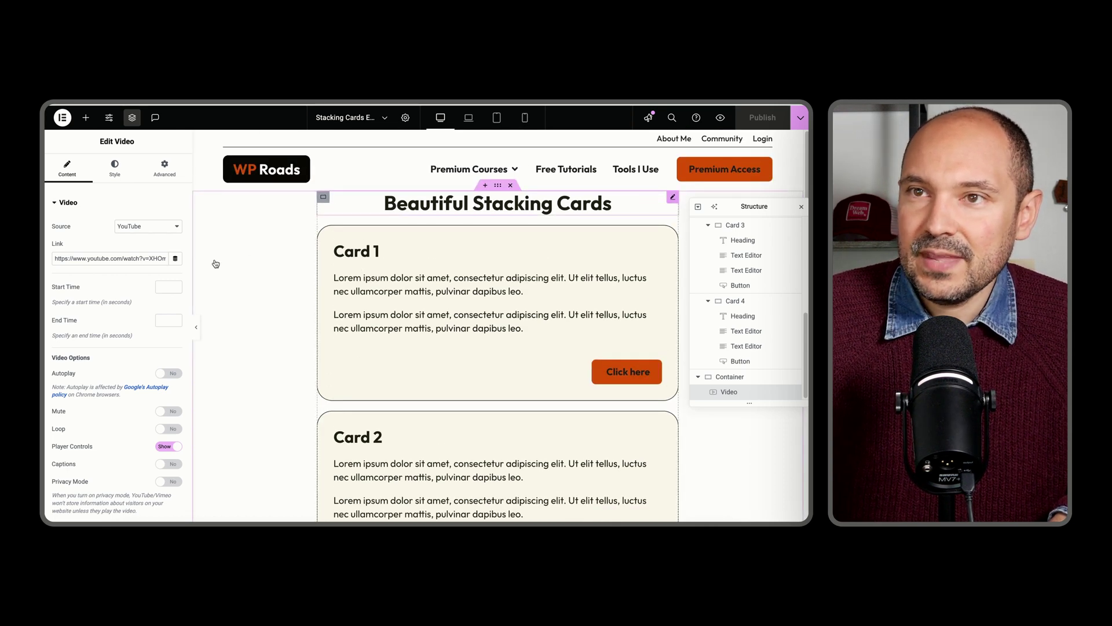
{"action": "left_click", "coordinate": [440, 203]}
{"action": "scroll", "coordinate": [74, 312], "scroll_direction": "down", "scroll_amount": 5}
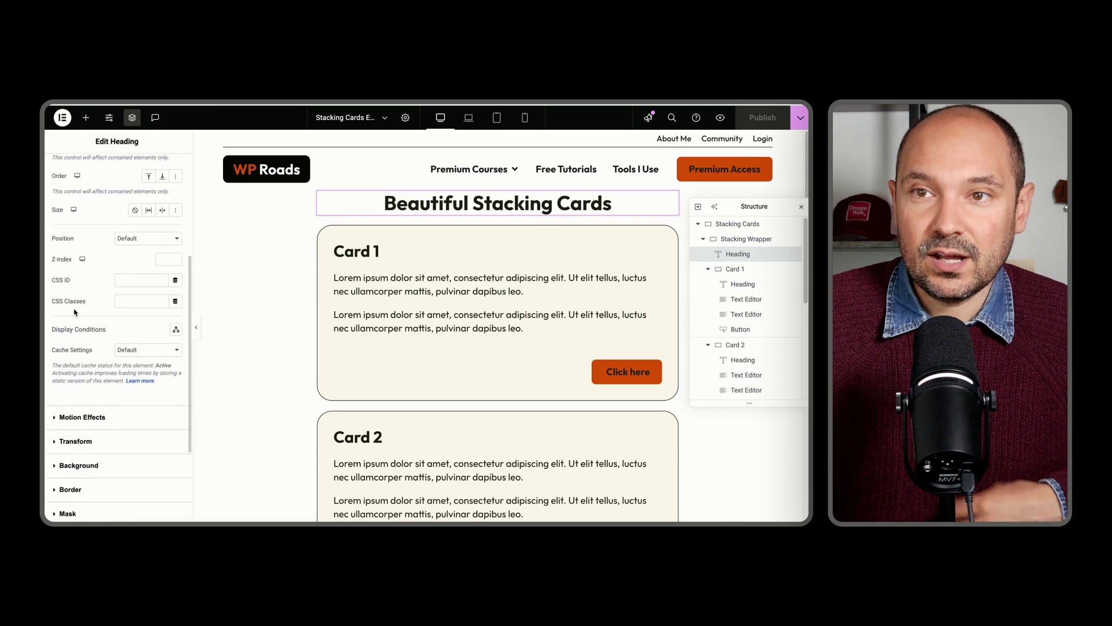
{"action": "scroll", "coordinate": [74, 312], "scroll_direction": "down", "scroll_amount": 2}
{"action": "left_click", "coordinate": [84, 344]}
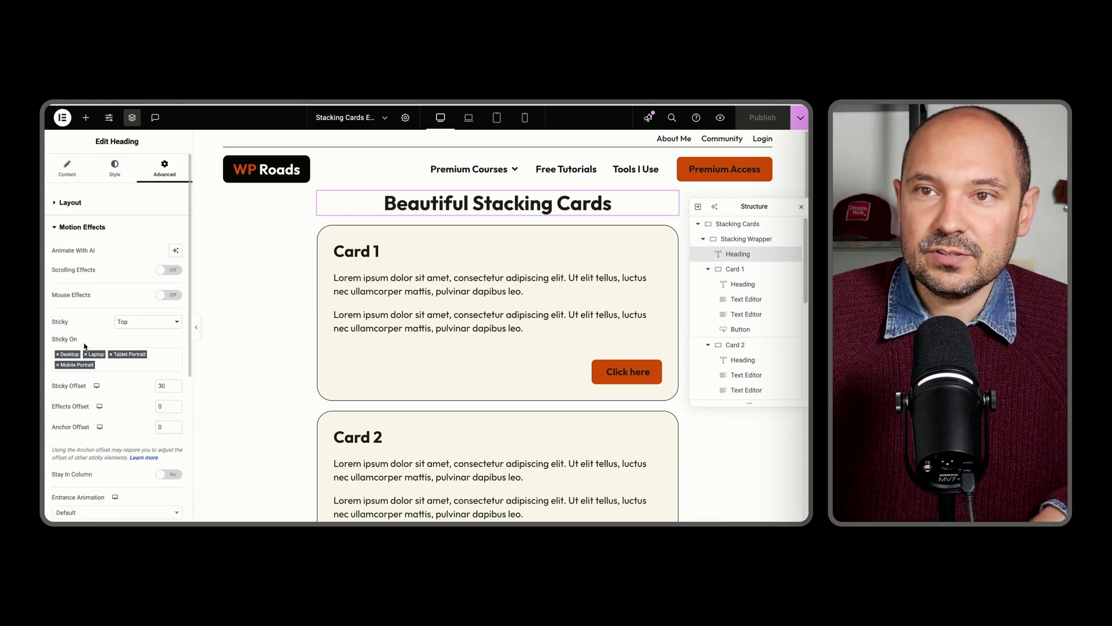
{"action": "scroll", "coordinate": [91, 325], "scroll_direction": "down", "scroll_amount": 2}
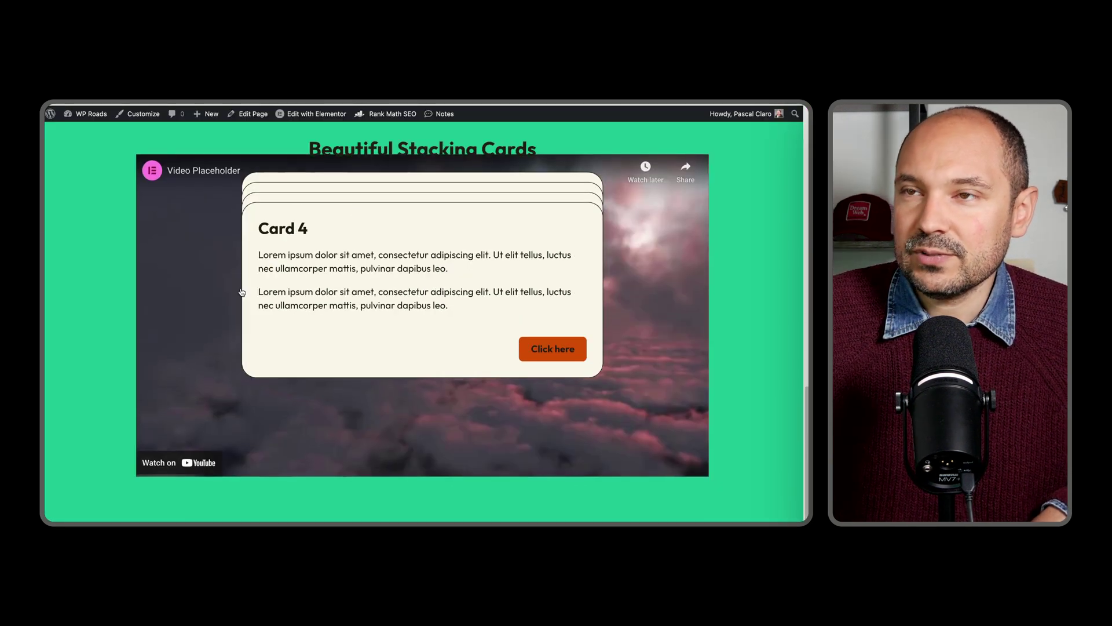
Recheck the overlap on the live page, and publish the heading with Stay In Column enabled.
{"action": "scroll", "coordinate": [243, 291], "scroll_direction": "up", "scroll_amount": 6}
{"action": "scroll", "coordinate": [243, 292], "scroll_direction": "down", "scroll_amount": 4}
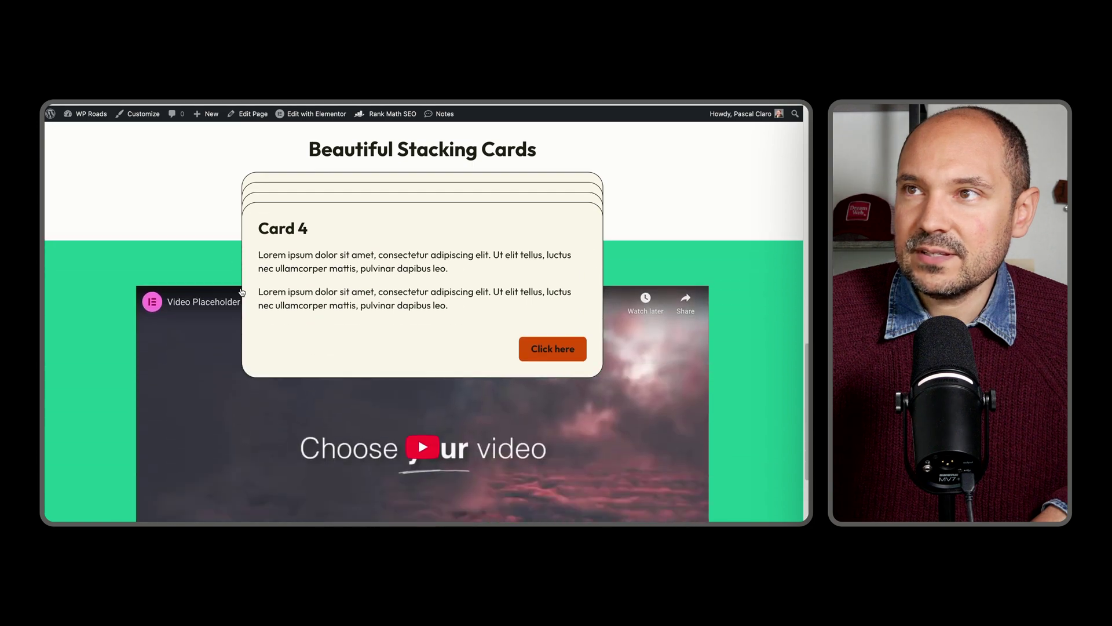
{"action": "scroll", "coordinate": [242, 291], "scroll_direction": "down", "scroll_amount": 2}
{"action": "scroll", "coordinate": [242, 291], "scroll_direction": "up", "scroll_amount": 10}
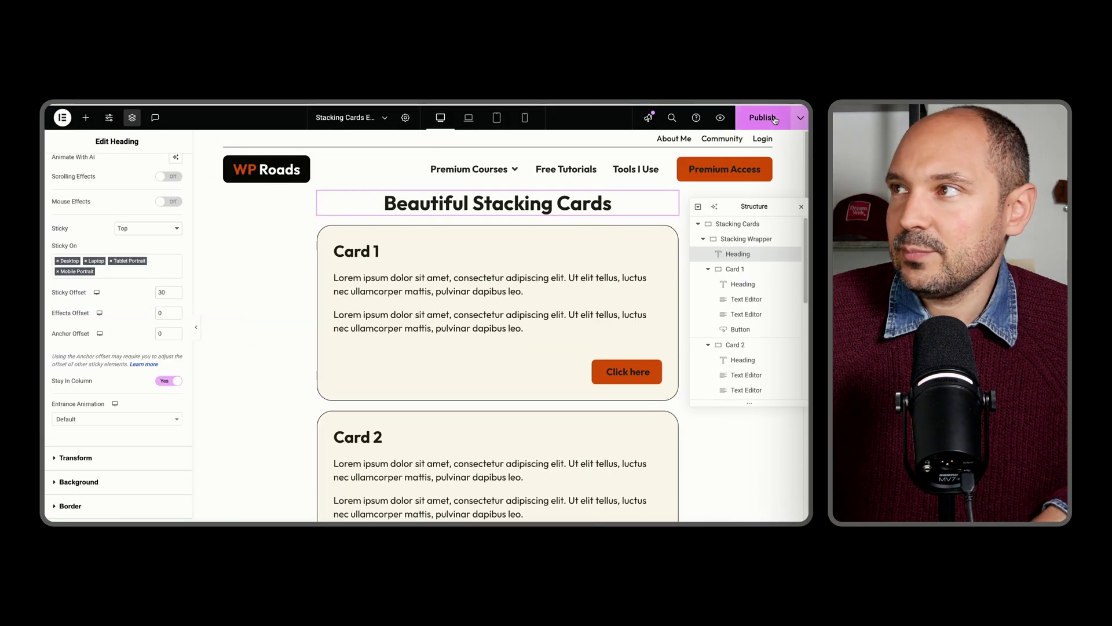
{"action": "left_click", "coordinate": [775, 118]}
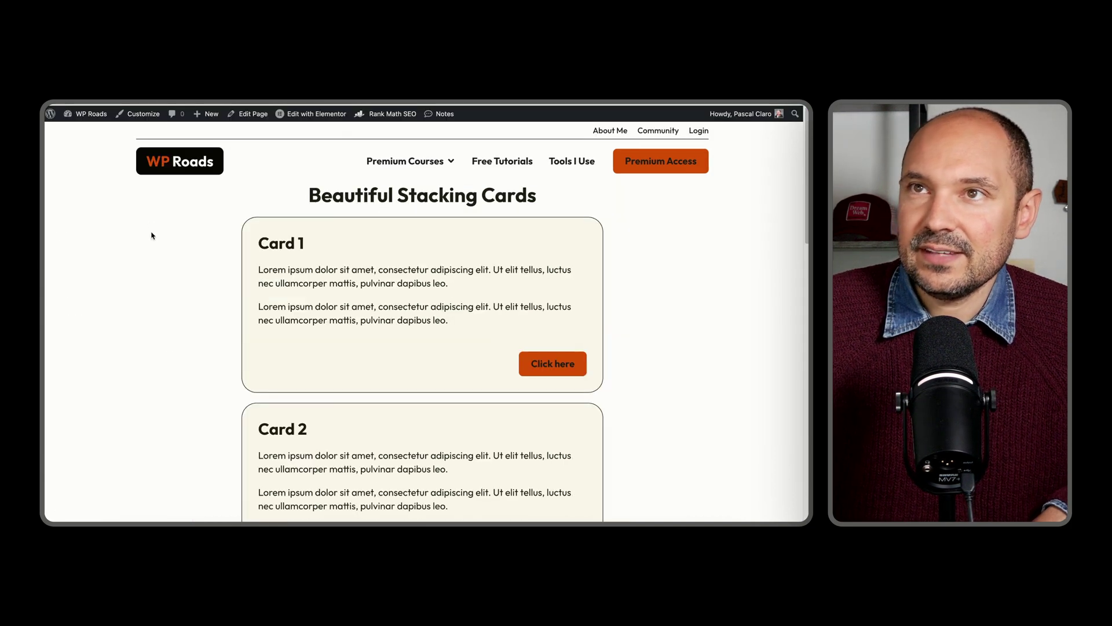
Examine on the live page how the heading and the four cards scroll when the green video section arrives.
{"action": "scroll", "coordinate": [152, 235], "scroll_direction": "down", "scroll_amount": 10}
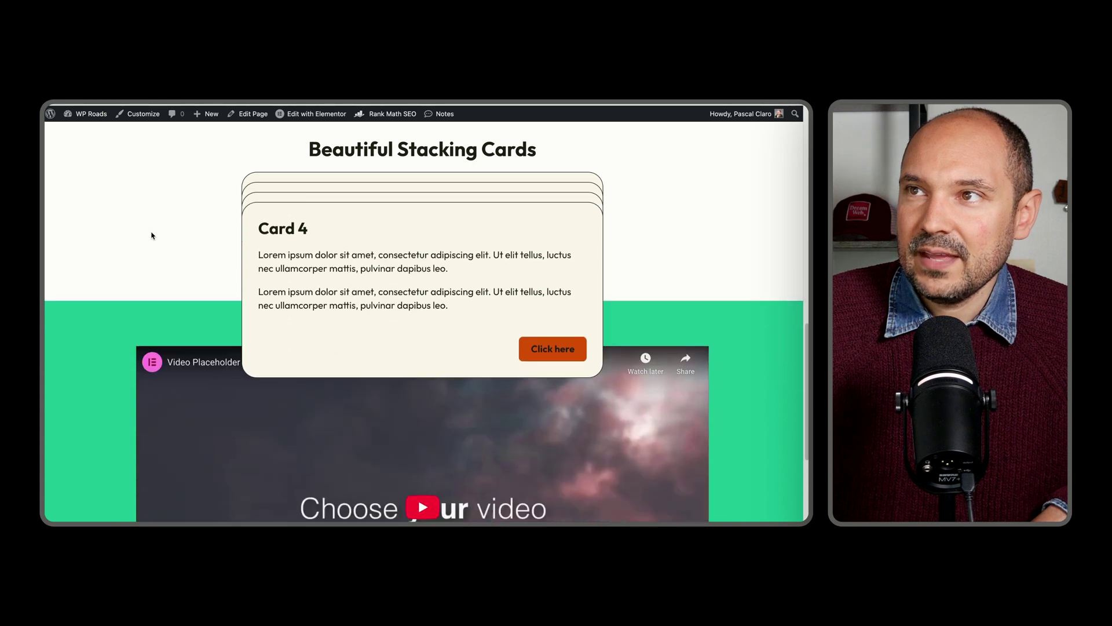
{"action": "scroll", "coordinate": [152, 235], "scroll_direction": "down", "scroll_amount": 5}
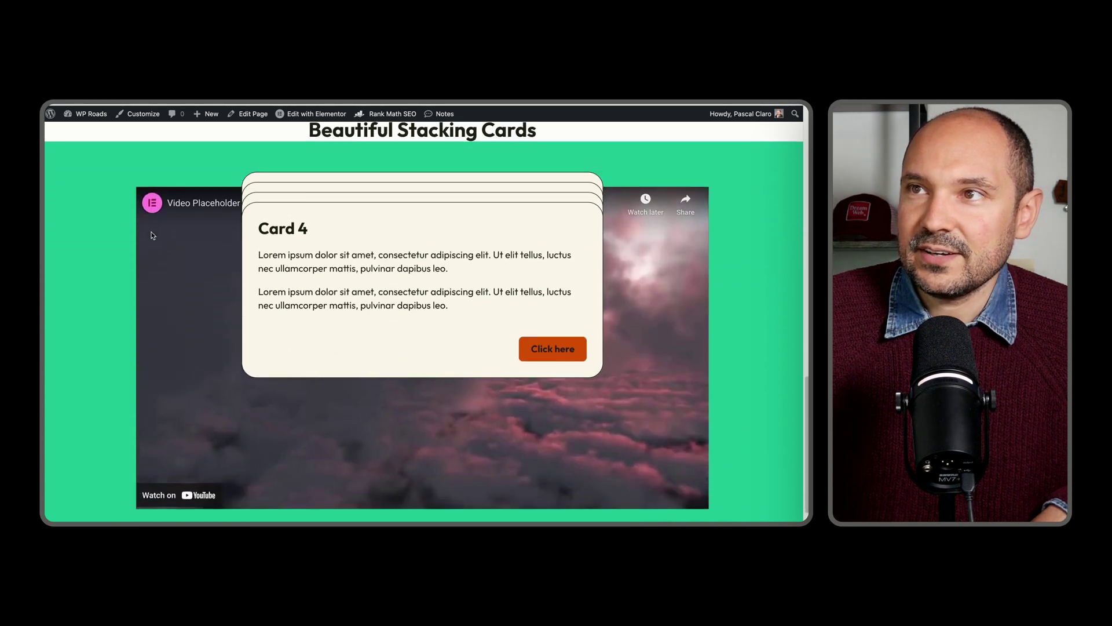
{"action": "scroll", "coordinate": [152, 236], "scroll_direction": "up", "scroll_amount": 1}
{"action": "scroll", "coordinate": [152, 235], "scroll_direction": "down", "scroll_amount": 1}
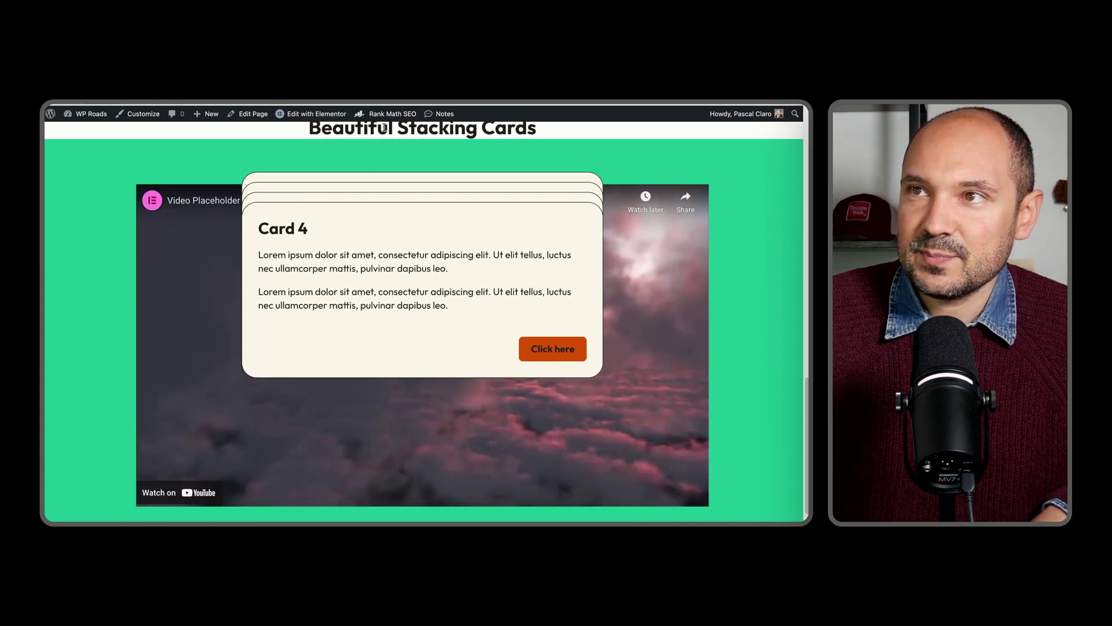
{"action": "scroll", "coordinate": [223, 168], "scroll_direction": "down", "scroll_amount": 1}
{"action": "scroll", "coordinate": [214, 168], "scroll_direction": "up", "scroll_amount": 2}
{"action": "scroll", "coordinate": [213, 168], "scroll_direction": "down", "scroll_amount": 2}
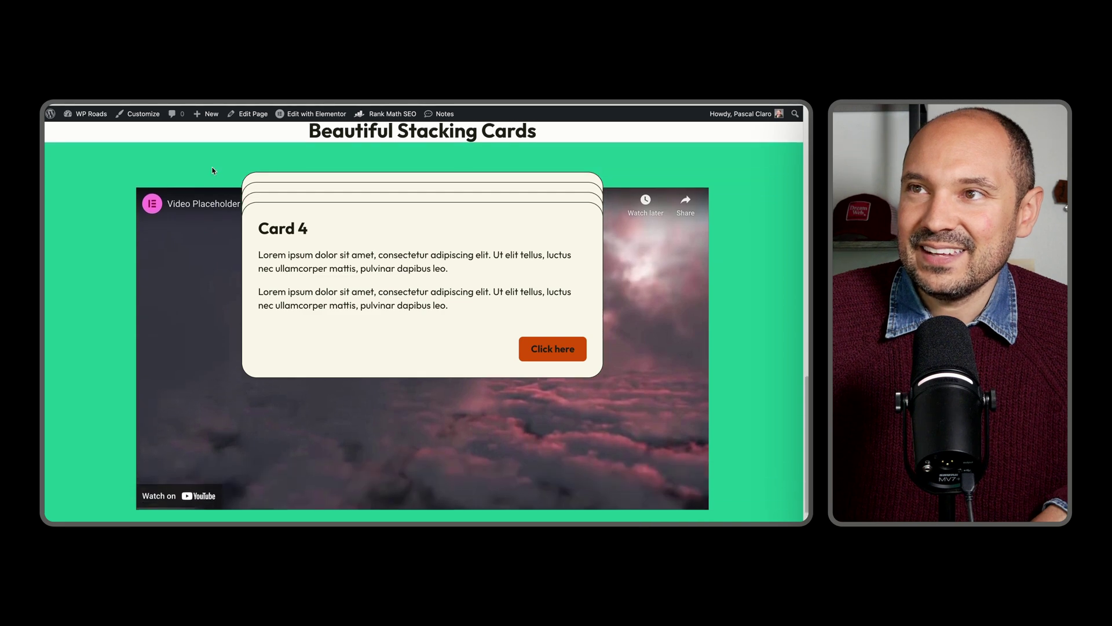
{"action": "scroll", "coordinate": [212, 170], "scroll_direction": "up", "scroll_amount": 1}
{"action": "scroll", "coordinate": [213, 170], "scroll_direction": "down", "scroll_amount": 2}
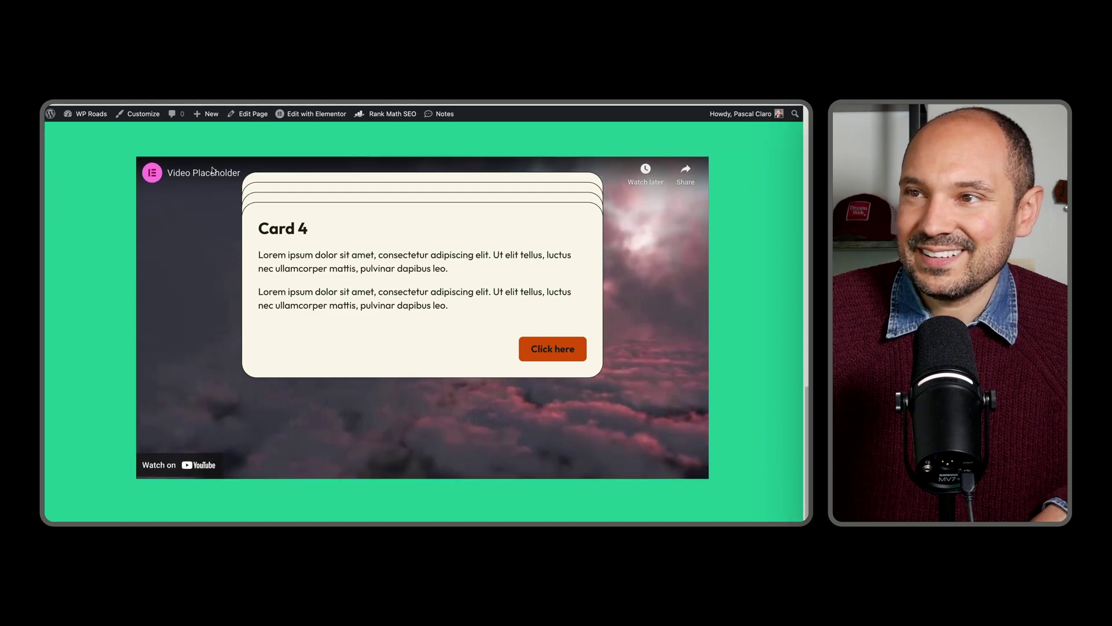
{"action": "scroll", "coordinate": [213, 170], "scroll_direction": "up", "scroll_amount": 4}
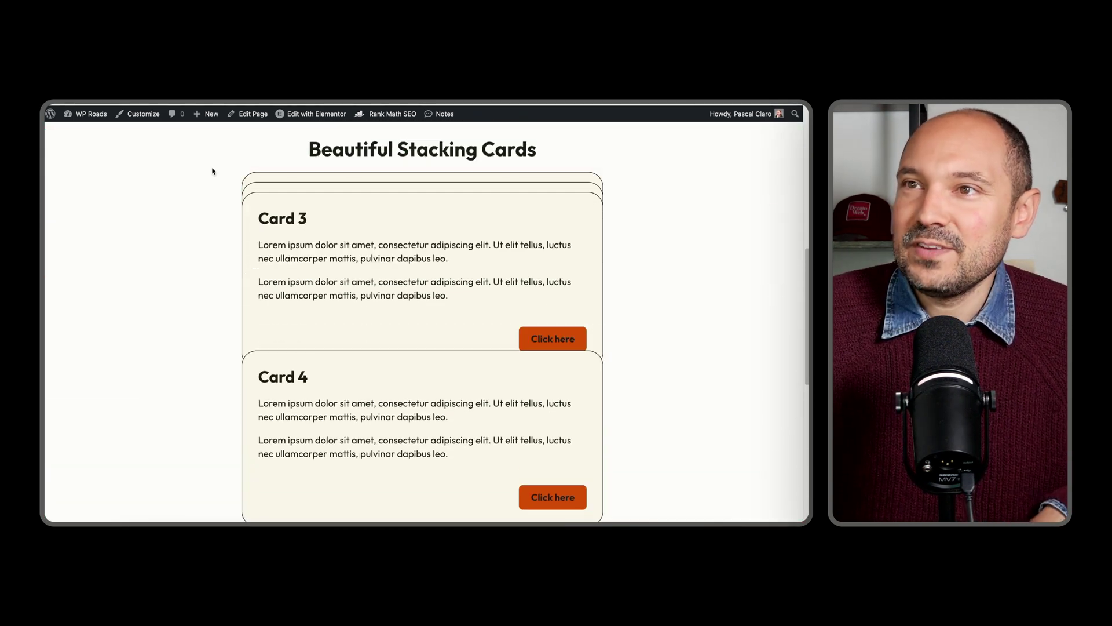
{"action": "scroll", "coordinate": [283, 198], "scroll_direction": "down", "scroll_amount": 5}
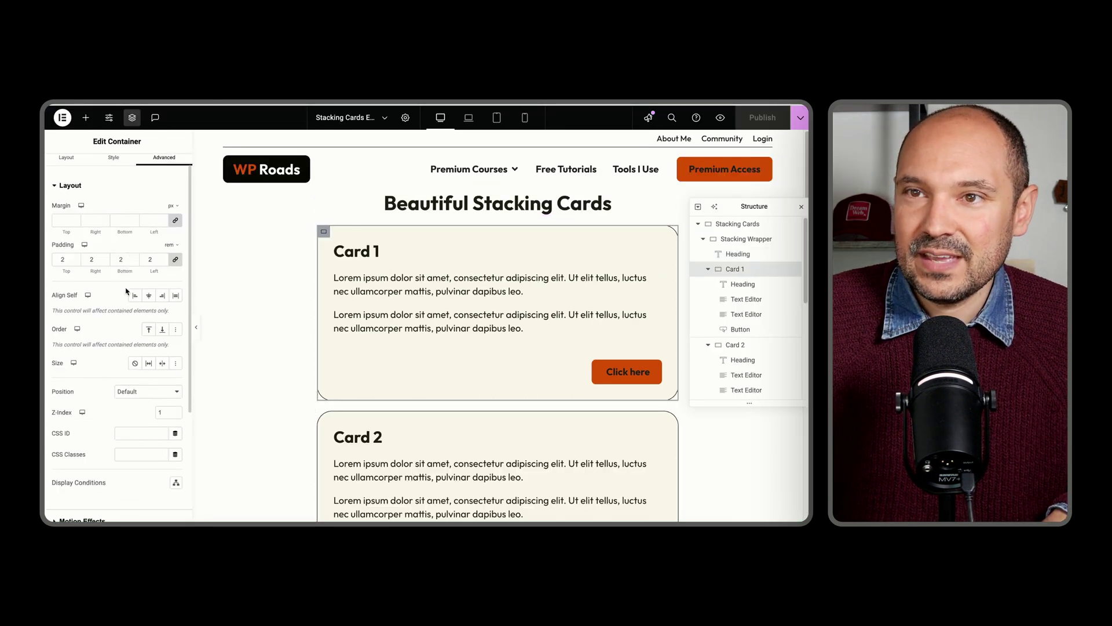
Enable Stay In Column in the Motion Effects of the Card 1 container and publish the page.
{"action": "scroll", "coordinate": [96, 359], "scroll_direction": "down", "scroll_amount": 10}
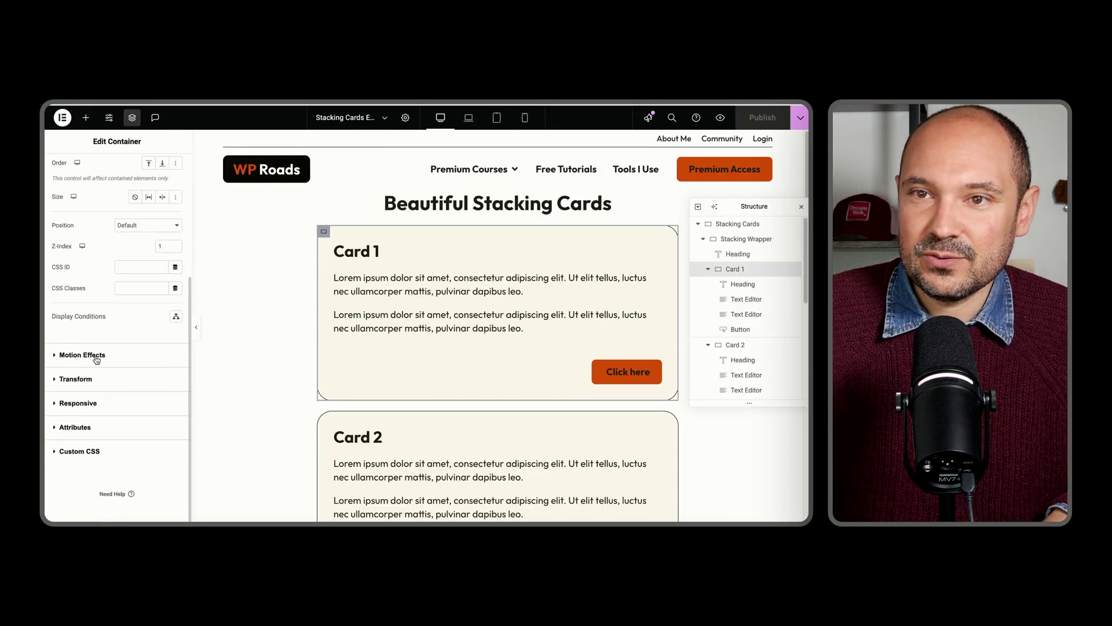
{"action": "left_click", "coordinate": [96, 355]}
{"action": "scroll", "coordinate": [174, 354], "scroll_direction": "down", "scroll_amount": 3}
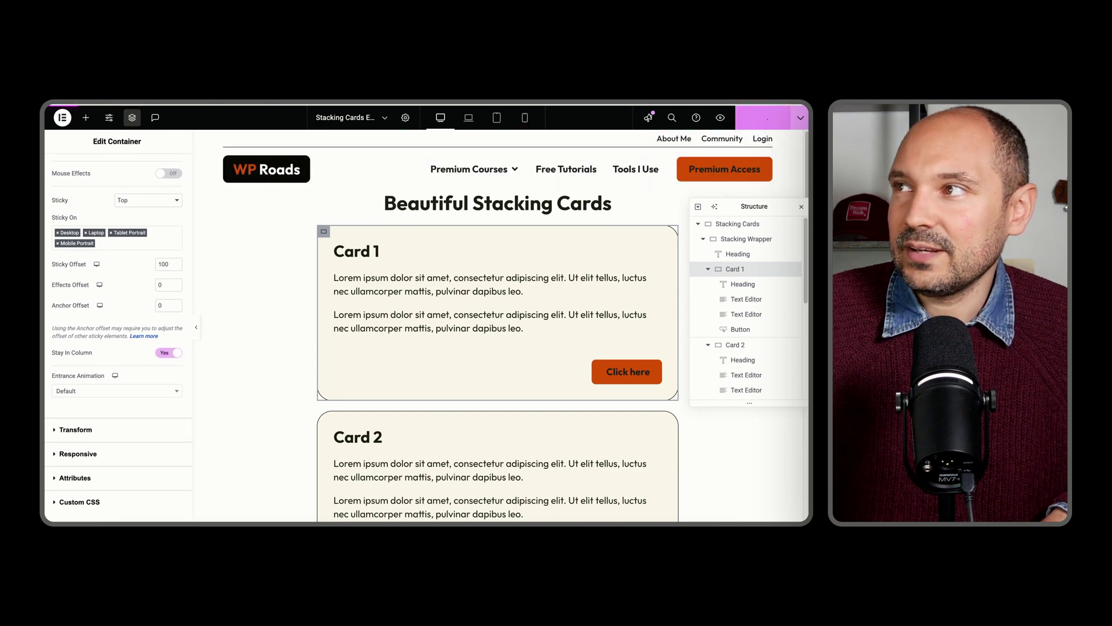
Examine on the live page how Card 1 scrolls relative to the sticky heading and the other cards near the green section.
{"action": "scroll", "coordinate": [339, 311], "scroll_direction": "down", "scroll_amount": 1}
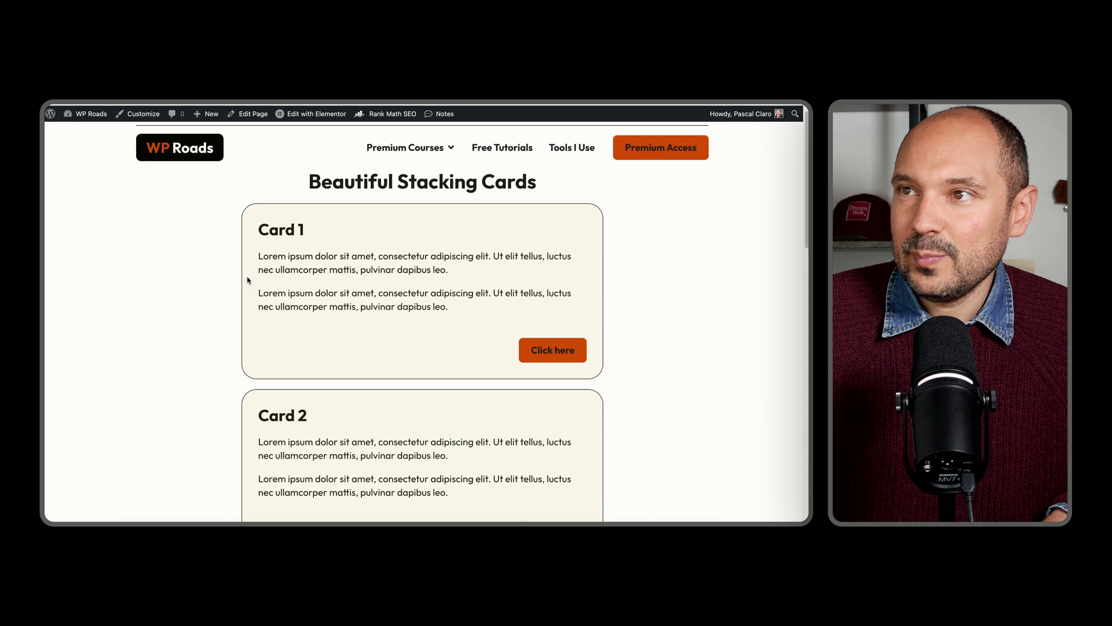
{"action": "scroll", "coordinate": [247, 281], "scroll_direction": "down", "scroll_amount": 10}
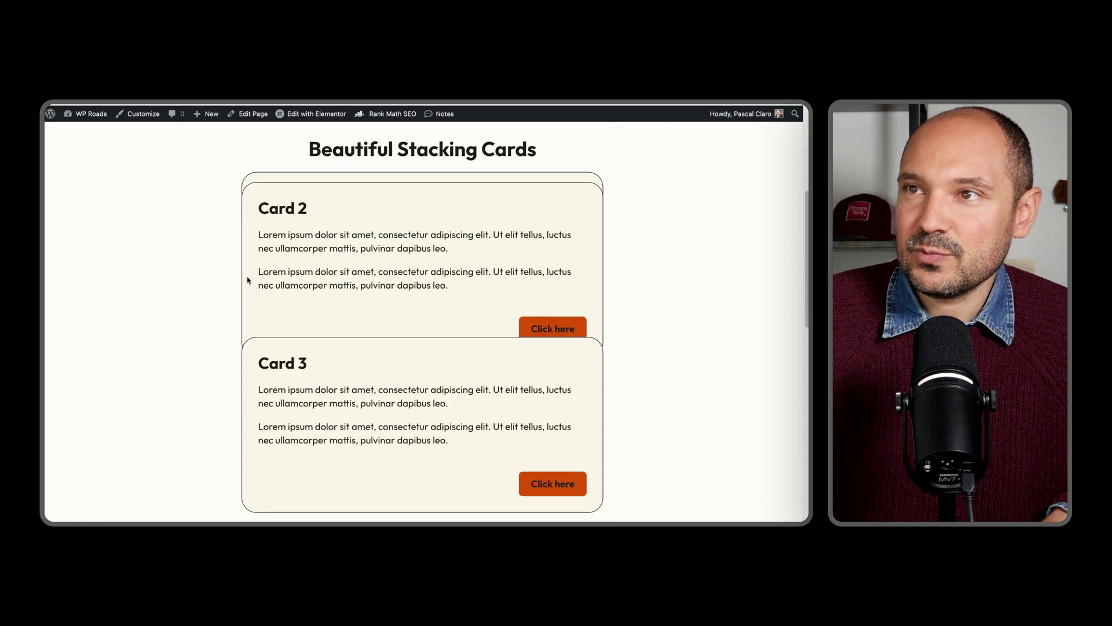
{"action": "scroll", "coordinate": [248, 280], "scroll_direction": "down", "scroll_amount": 3}
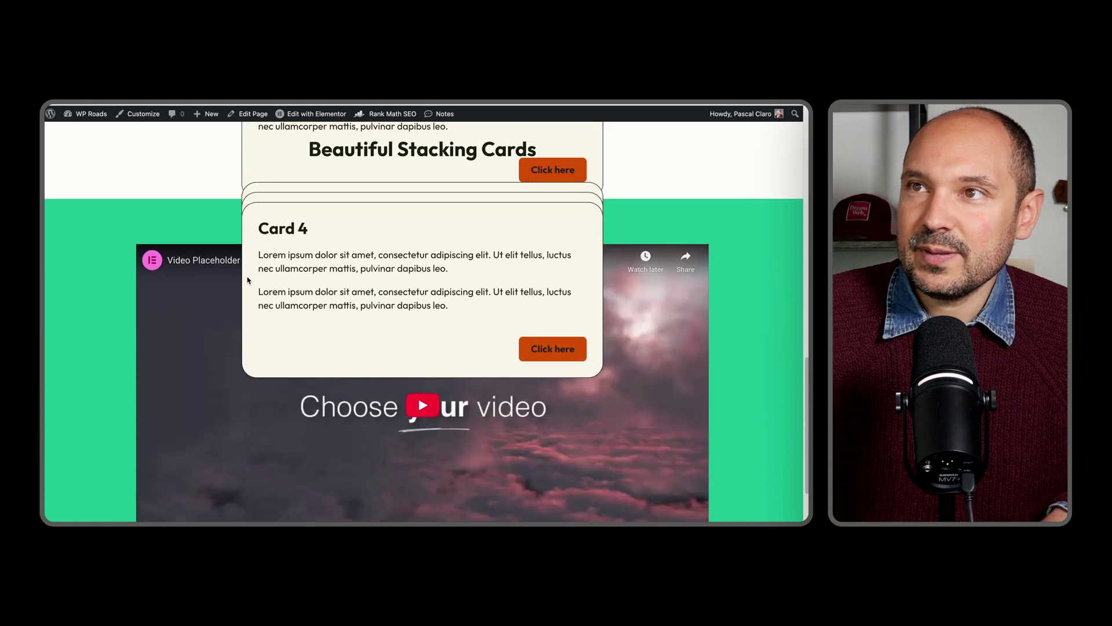
{"action": "scroll", "coordinate": [247, 280], "scroll_direction": "up", "scroll_amount": 3}
{"action": "scroll", "coordinate": [248, 280], "scroll_direction": "down", "scroll_amount": 4}
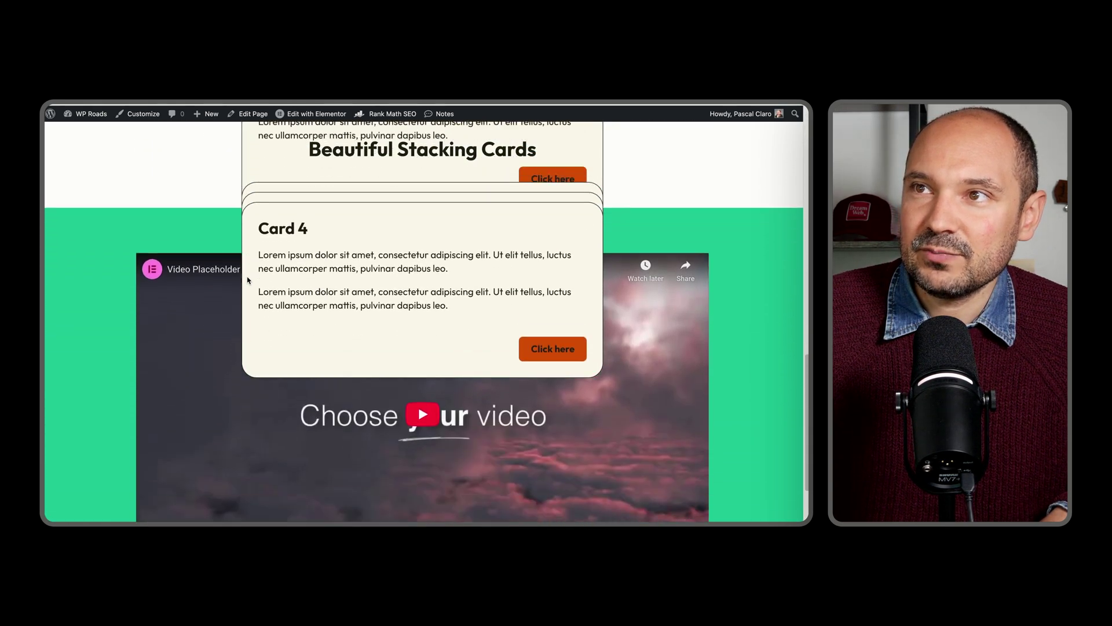
{"action": "scroll", "coordinate": [247, 280], "scroll_direction": "up", "scroll_amount": 10}
{"action": "scroll", "coordinate": [248, 281], "scroll_direction": "down", "scroll_amount": 1}
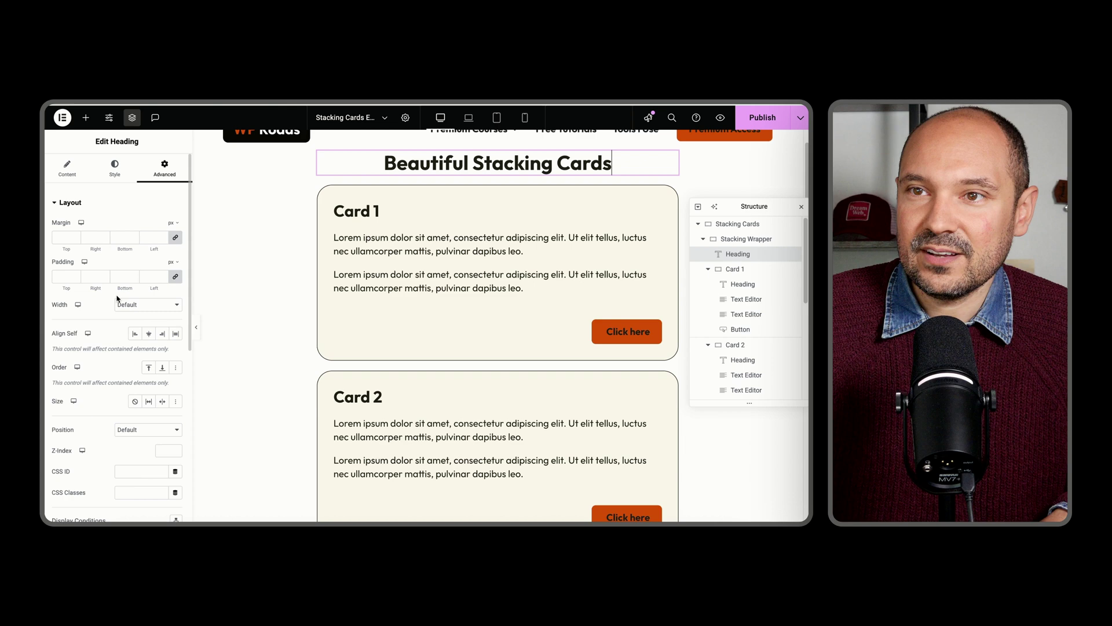
Turn off Stay In Column for the Beautiful Stacking Cards heading and preview the stacking in the editor.
{"action": "scroll", "coordinate": [150, 238], "scroll_direction": "down", "scroll_amount": 5}
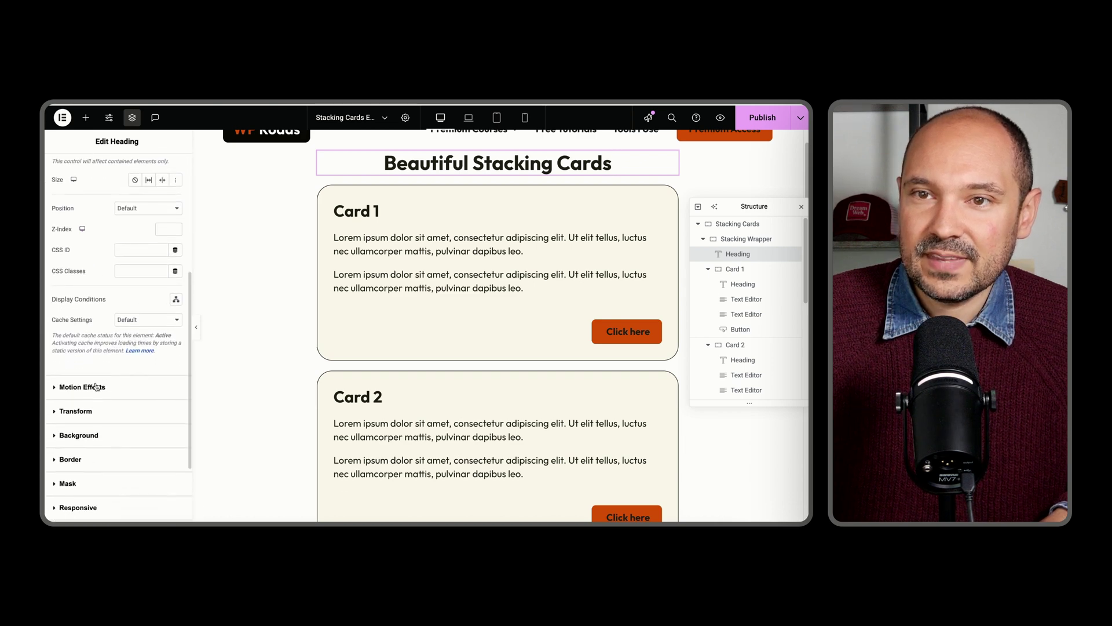
{"action": "left_click", "coordinate": [118, 388]}
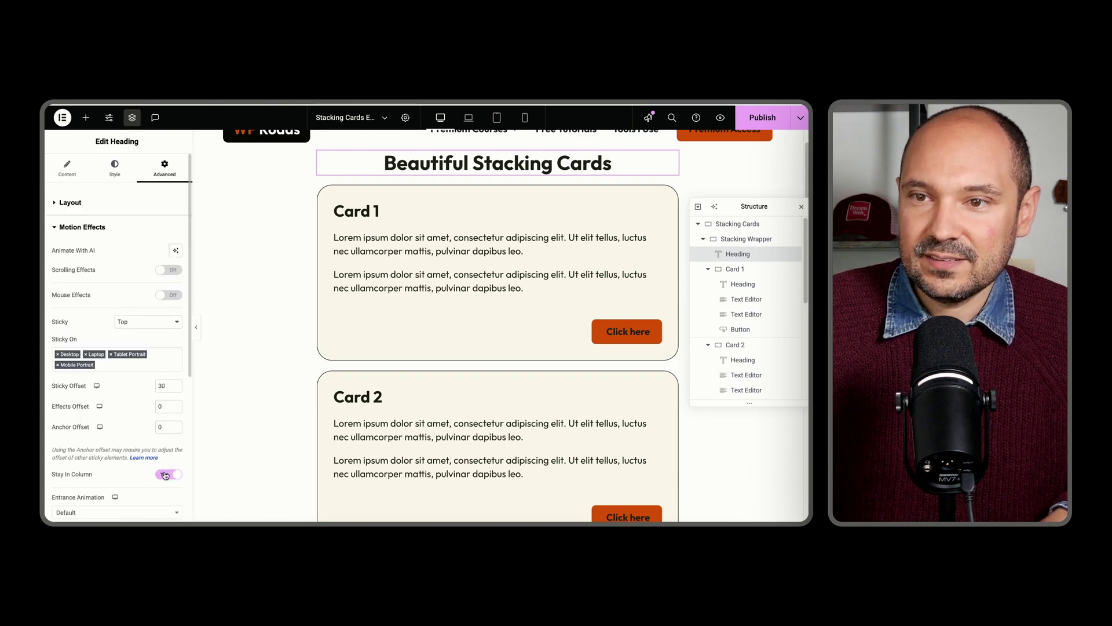
{"action": "scroll", "coordinate": [275, 290], "scroll_direction": "down", "scroll_amount": 10}
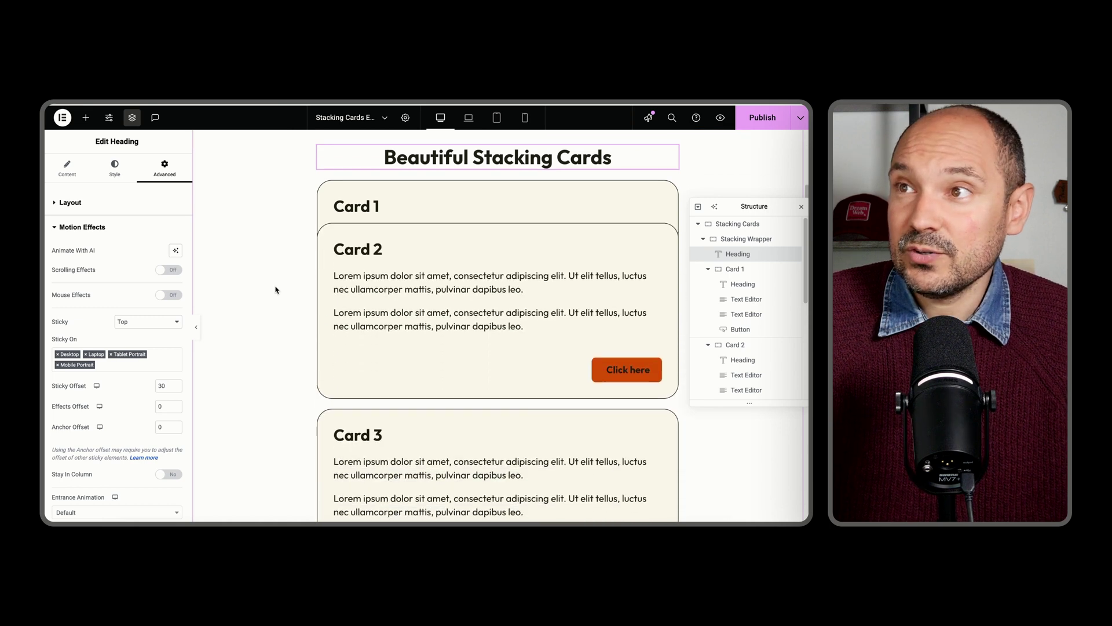
{"action": "scroll", "coordinate": [276, 290], "scroll_direction": "down", "scroll_amount": 5}
{"action": "scroll", "coordinate": [276, 290], "scroll_direction": "up", "scroll_amount": 6}
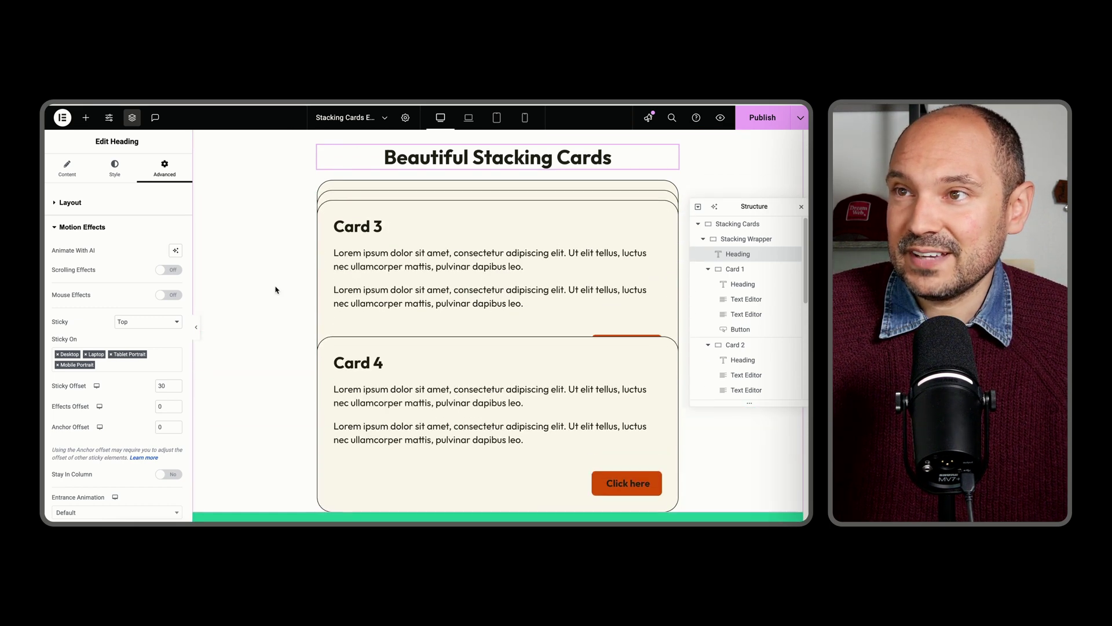
{"action": "scroll", "coordinate": [276, 290], "scroll_direction": "up", "scroll_amount": 2}
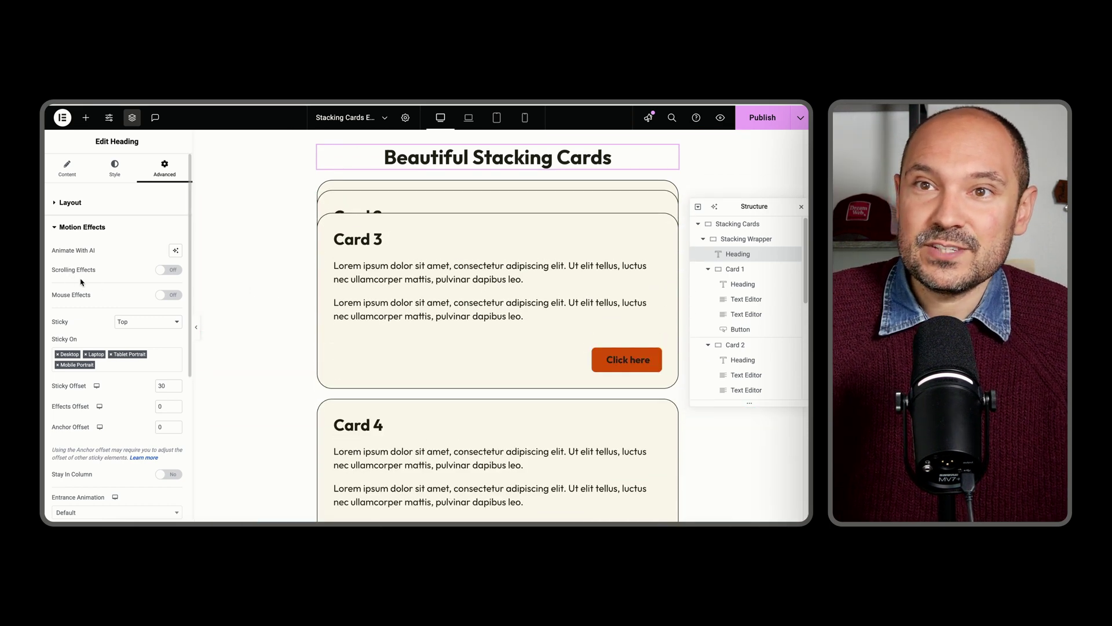
{"action": "scroll", "coordinate": [405, 267], "scroll_direction": "up", "scroll_amount": 5}
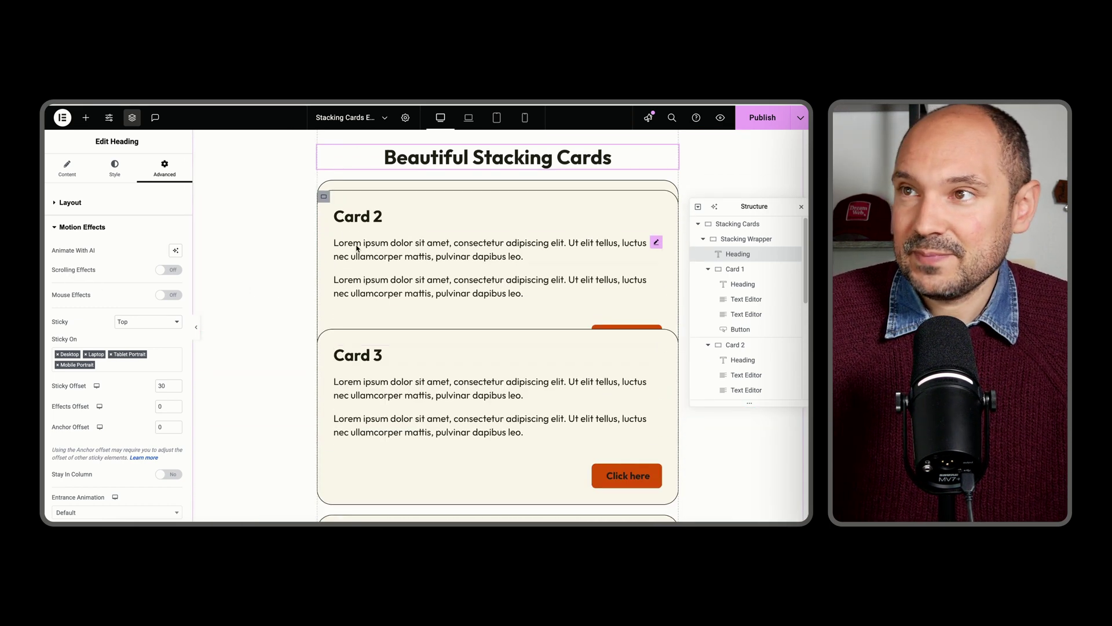
Select the Stacking Wrapper container and enable Scrolling Effects in its Motion Effects.
{"action": "left_click", "coordinate": [739, 240]}
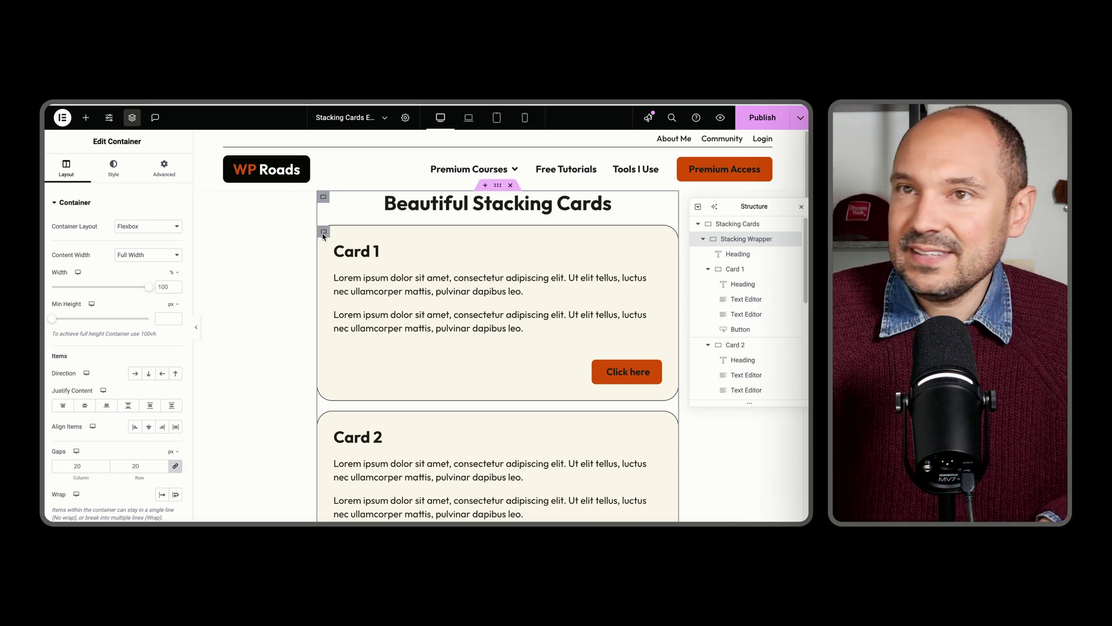
{"action": "left_click", "coordinate": [162, 171]}
{"action": "scroll", "coordinate": [116, 290], "scroll_direction": "down", "scroll_amount": 5}
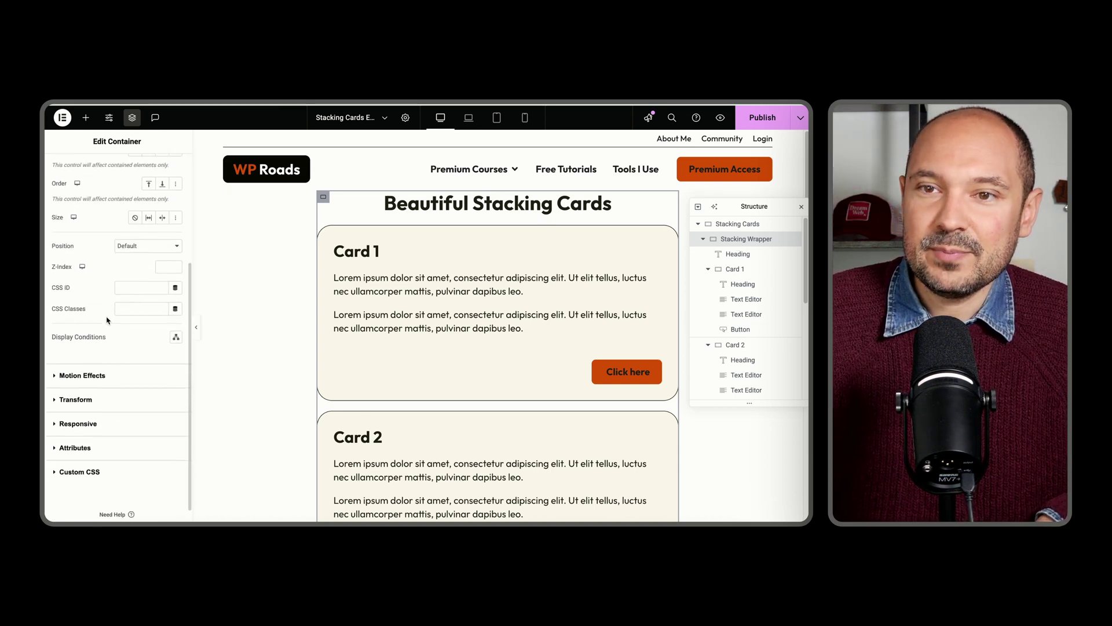
{"action": "left_click", "coordinate": [87, 352]}
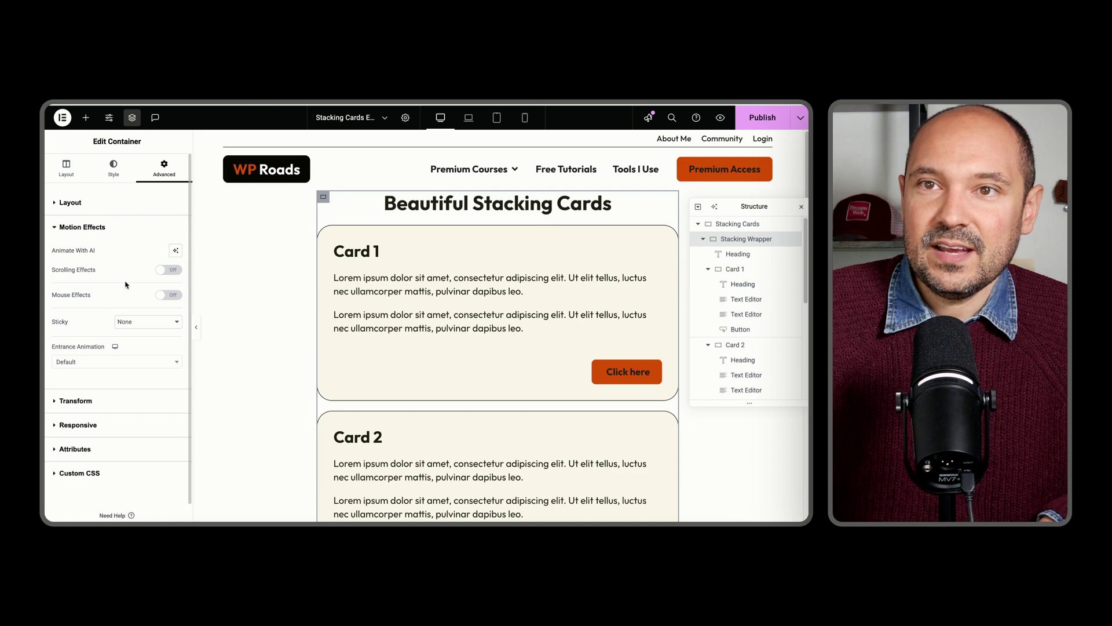
{"action": "left_click", "coordinate": [163, 271]}
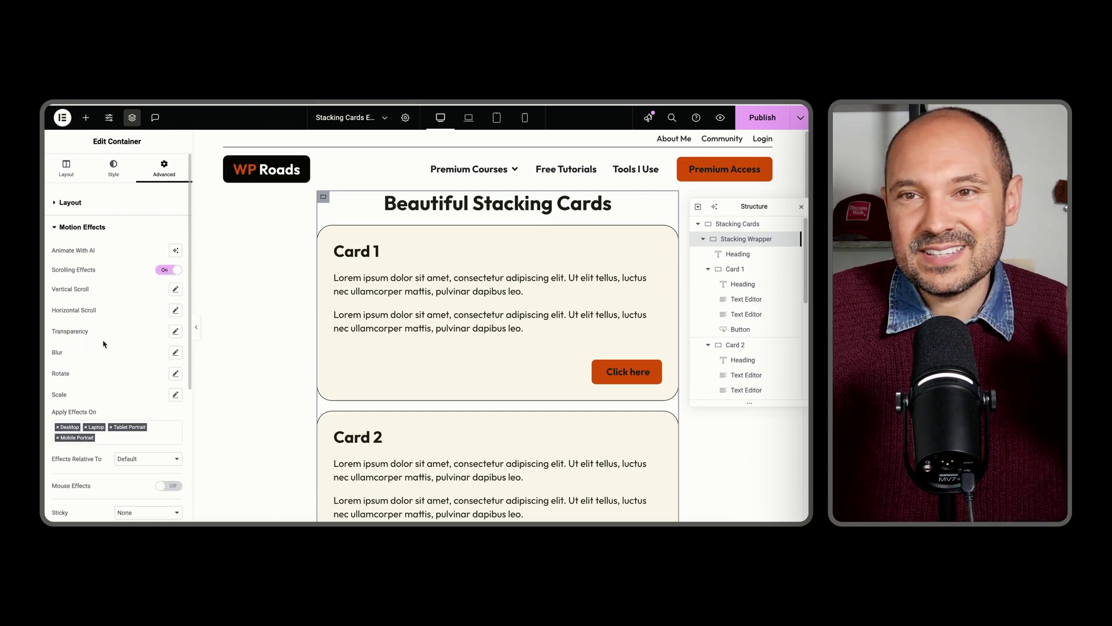
Add a Fade Out transparency effect to the Stacking Wrapper with the viewport range set to 80%–100%.
{"action": "left_click", "coordinate": [176, 332]}
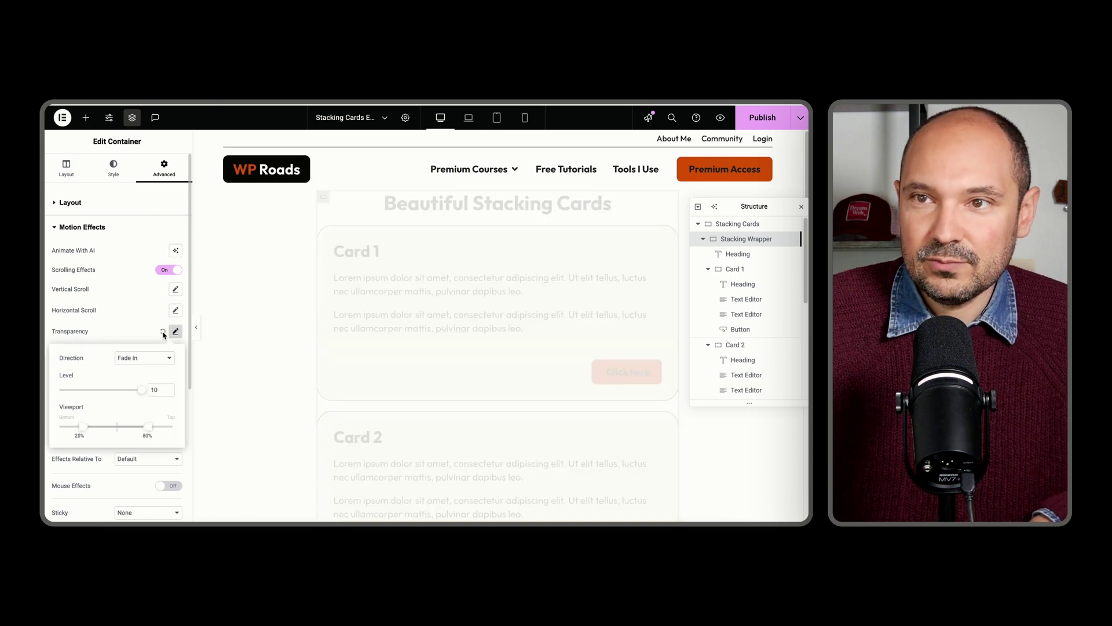
{"action": "left_click", "coordinate": [136, 358]}
{"action": "left_click", "coordinate": [138, 370]}
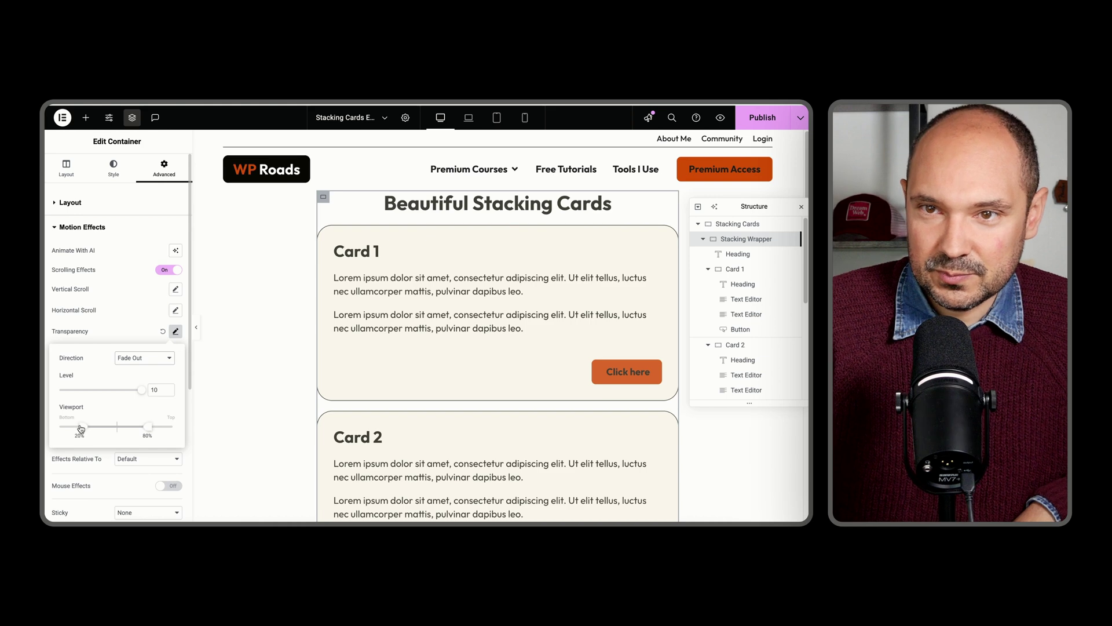
{"action": "left_click_drag", "start_coordinate": [84, 428], "coordinate": [106, 428]}
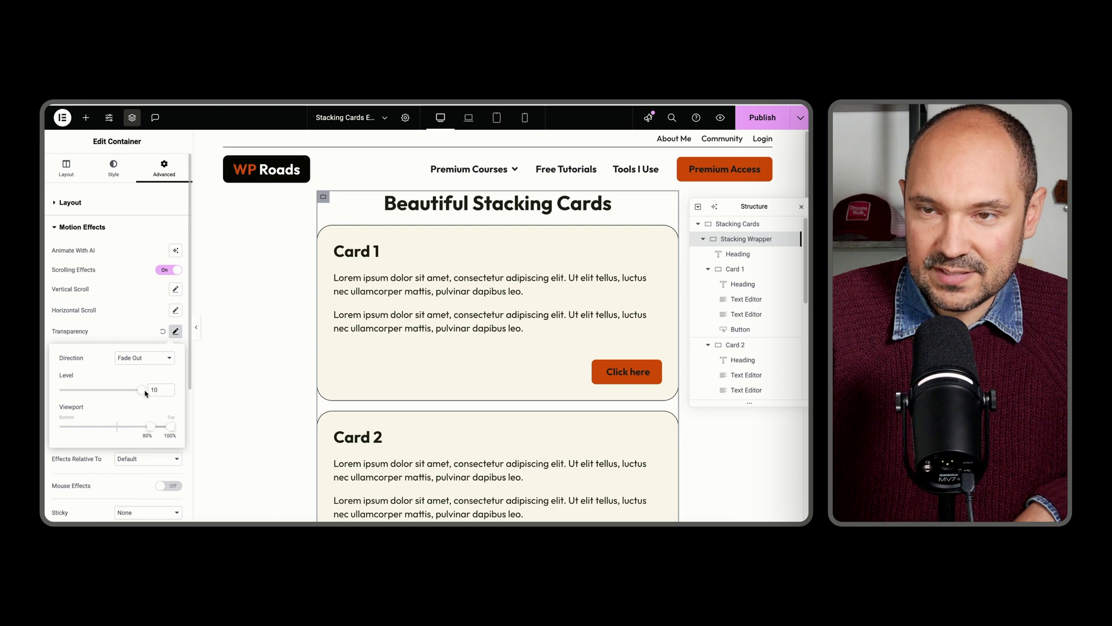
{"action": "left_click", "coordinate": [120, 322]}
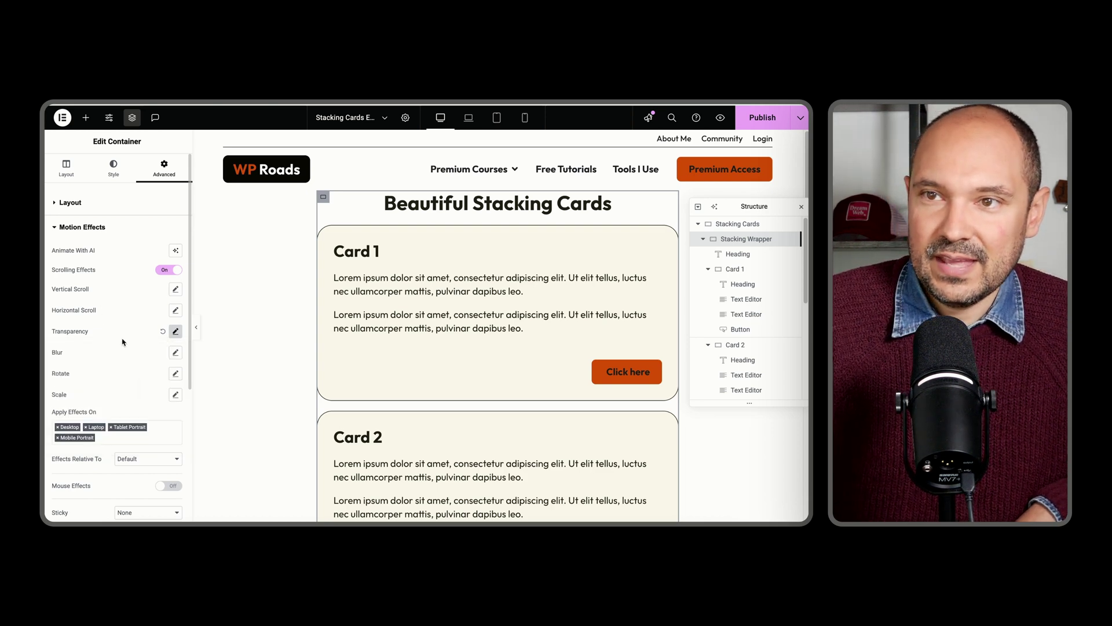
Make the Stacking Wrapper's effects relative to the Viewport and preview the fade as the green video section scrolls in.
{"action": "left_click", "coordinate": [143, 460]}
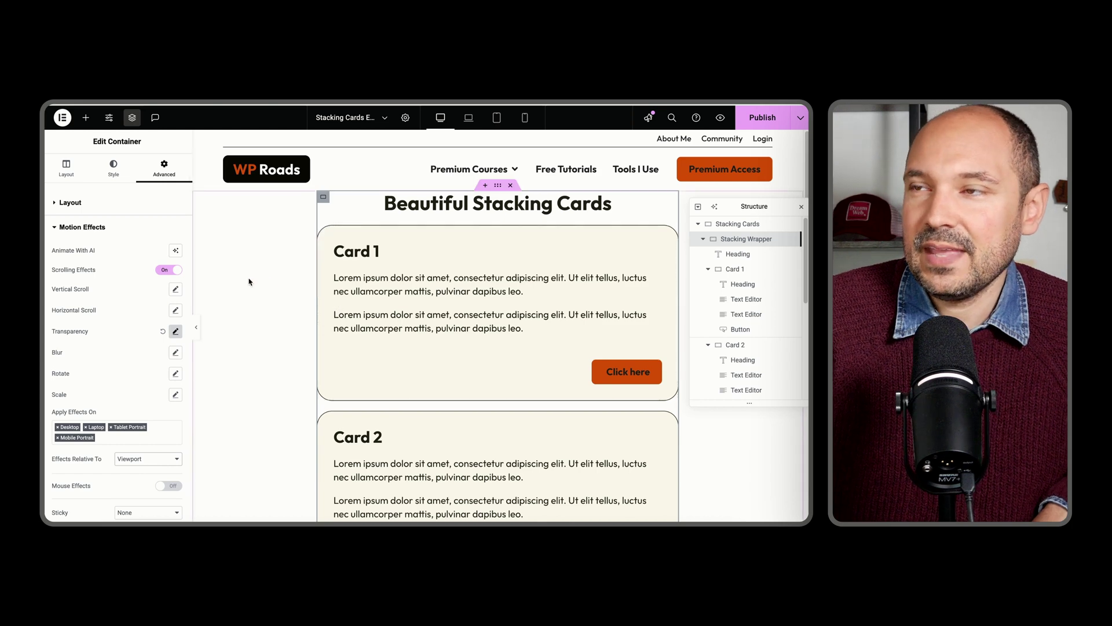
{"action": "scroll", "coordinate": [249, 282], "scroll_direction": "down", "scroll_amount": 6}
{"action": "scroll", "coordinate": [249, 282], "scroll_direction": "down", "scroll_amount": 8}
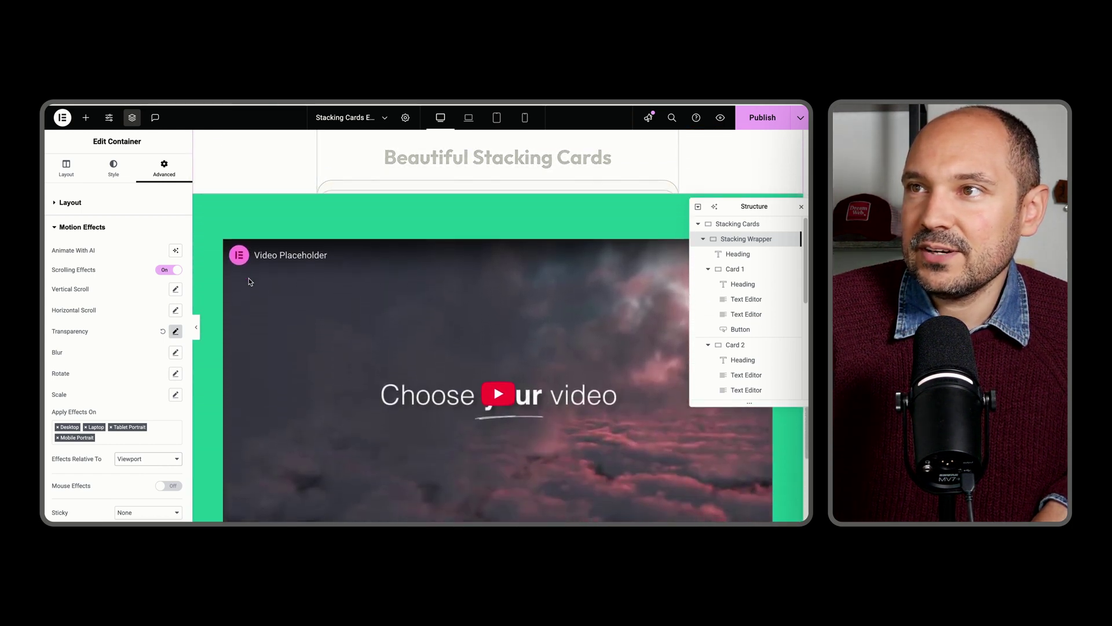
{"action": "scroll", "coordinate": [249, 282], "scroll_direction": "up", "scroll_amount": 2}
{"action": "scroll", "coordinate": [250, 281], "scroll_direction": "down", "scroll_amount": 2}
{"action": "scroll", "coordinate": [250, 281], "scroll_direction": "down", "scroll_amount": 2}
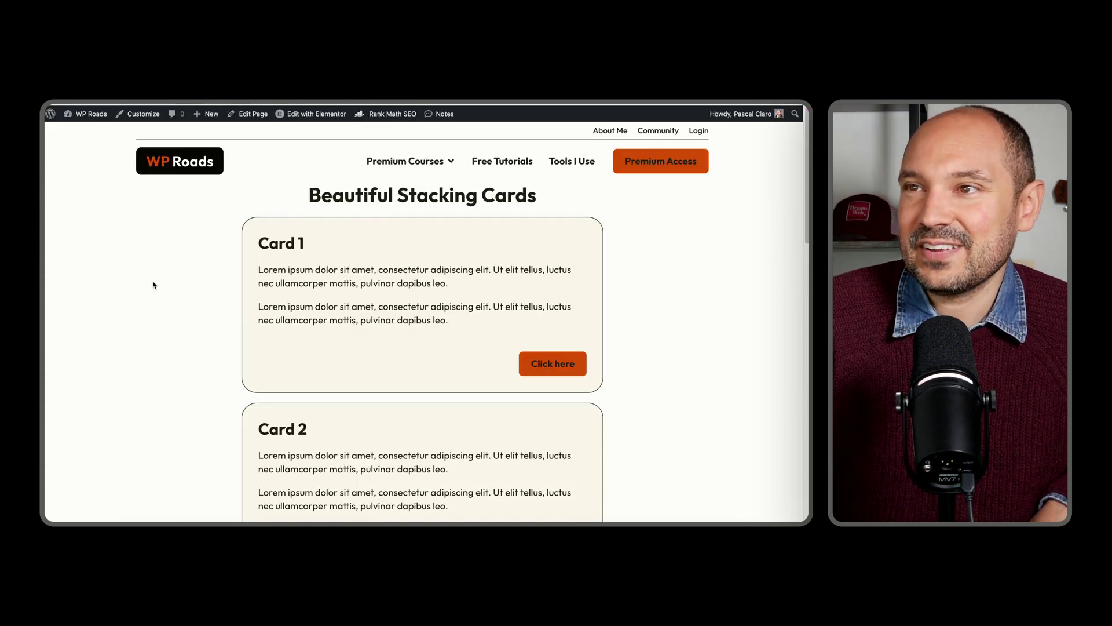
Examine on the live page how the heading and stacked cards behave as the green video section scrolls in and out.
{"action": "scroll", "coordinate": [154, 284], "scroll_direction": "down", "scroll_amount": 3}
{"action": "scroll", "coordinate": [154, 285], "scroll_direction": "down", "scroll_amount": 4}
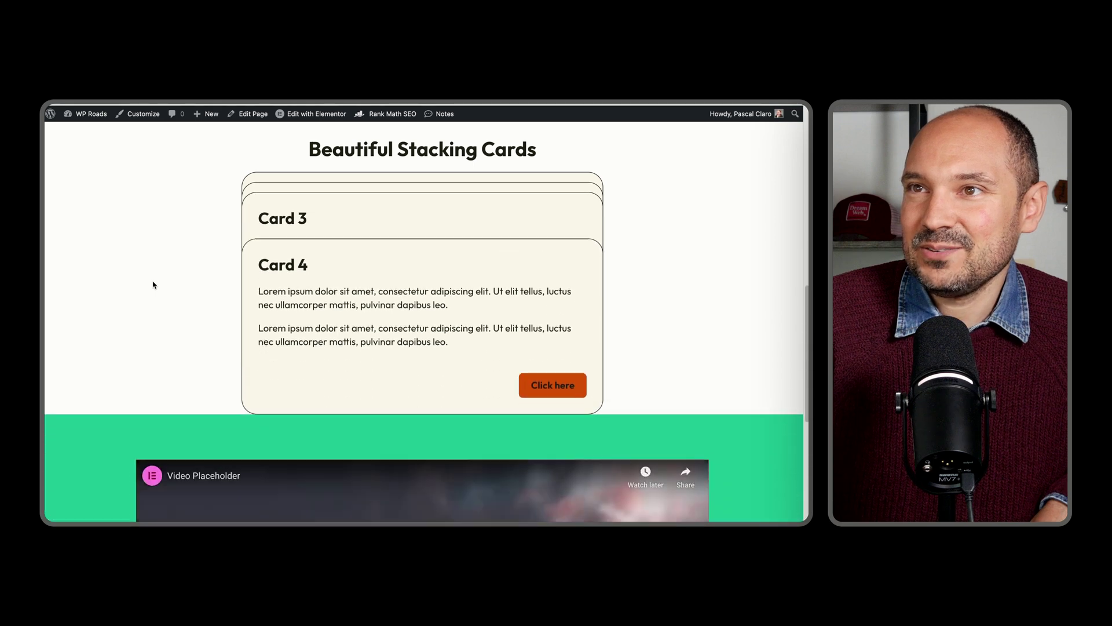
{"action": "scroll", "coordinate": [153, 284], "scroll_direction": "up", "scroll_amount": 5}
{"action": "scroll", "coordinate": [153, 285], "scroll_direction": "up", "scroll_amount": 3}
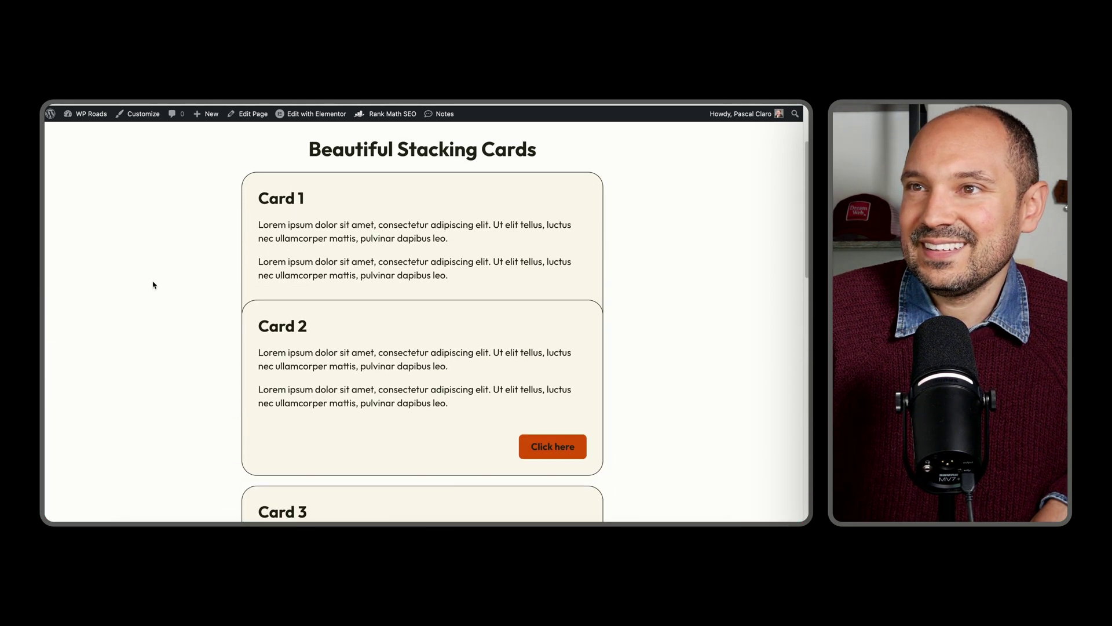
{"action": "scroll", "coordinate": [153, 285], "scroll_direction": "down", "scroll_amount": 5}
{"action": "scroll", "coordinate": [154, 284], "scroll_direction": "up", "scroll_amount": 5}
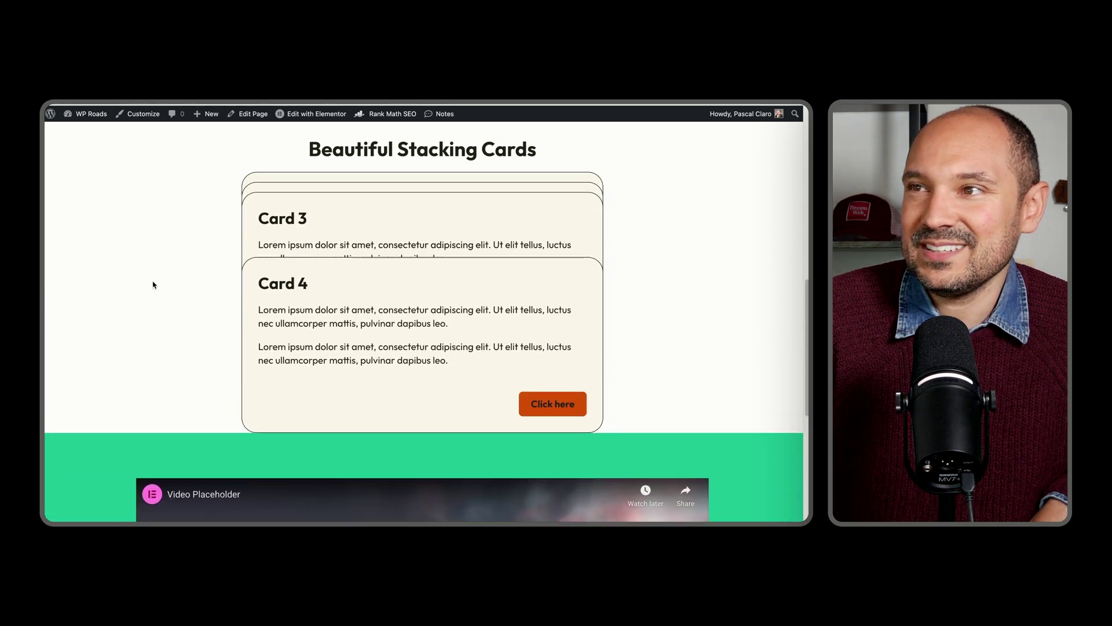
{"action": "scroll", "coordinate": [153, 285], "scroll_direction": "up", "scroll_amount": 3}
{"action": "scroll", "coordinate": [154, 285], "scroll_direction": "down", "scroll_amount": 5}
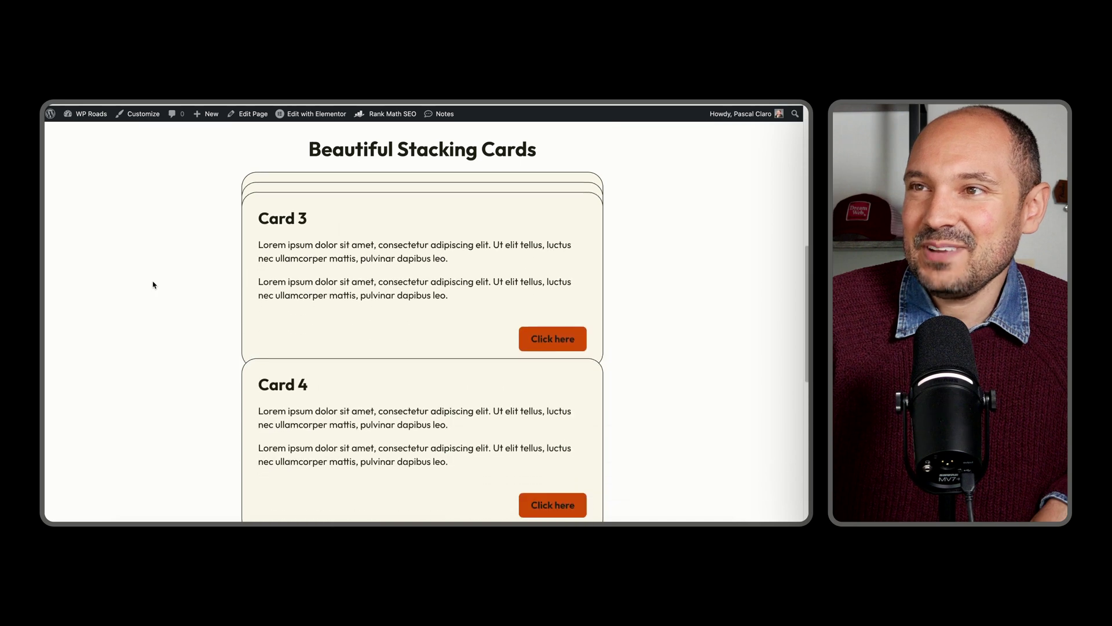
{"action": "scroll", "coordinate": [154, 284], "scroll_direction": "down", "scroll_amount": 4}
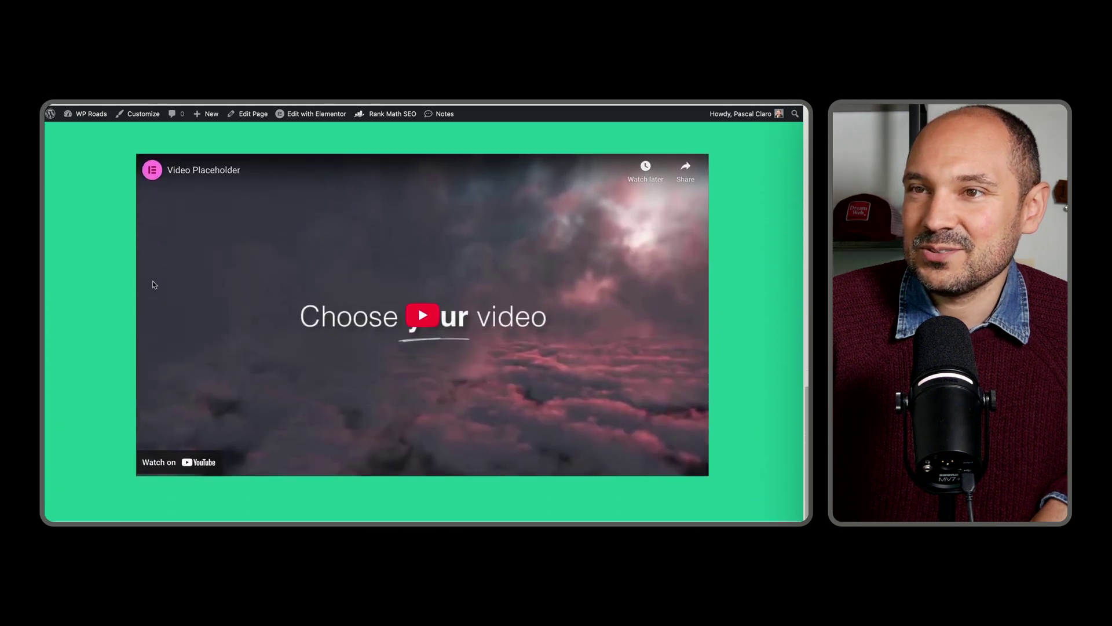
{"action": "scroll", "coordinate": [154, 285], "scroll_direction": "up", "scroll_amount": 3}
{"action": "scroll", "coordinate": [154, 284], "scroll_direction": "down", "scroll_amount": 3}
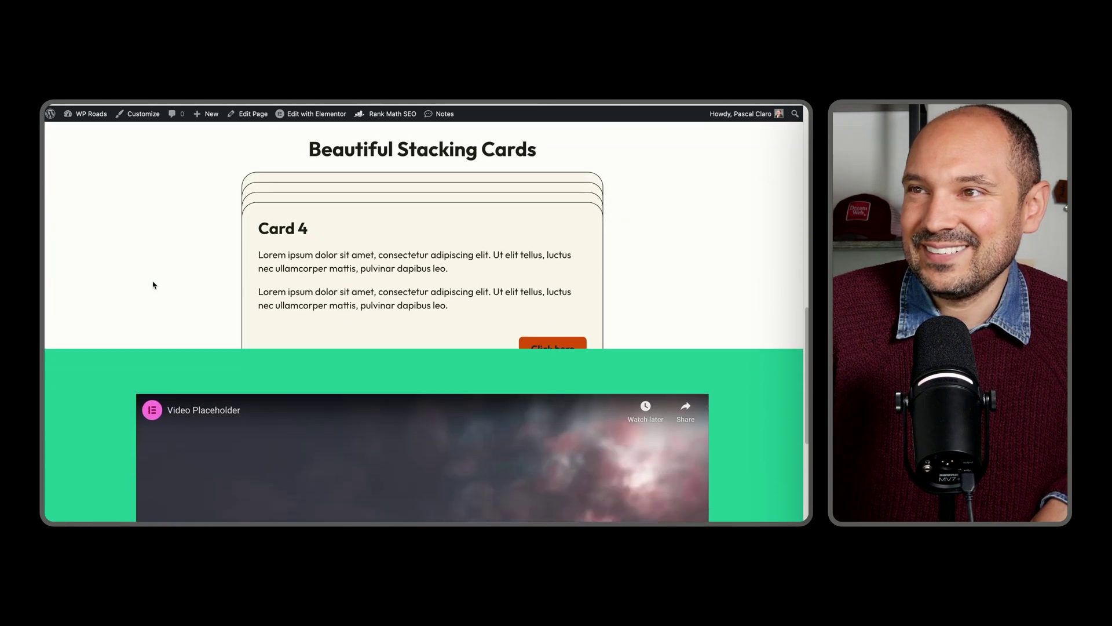
{"action": "scroll", "coordinate": [154, 285], "scroll_direction": "down", "scroll_amount": 1}
{"action": "scroll", "coordinate": [154, 284], "scroll_direction": "up", "scroll_amount": 5}
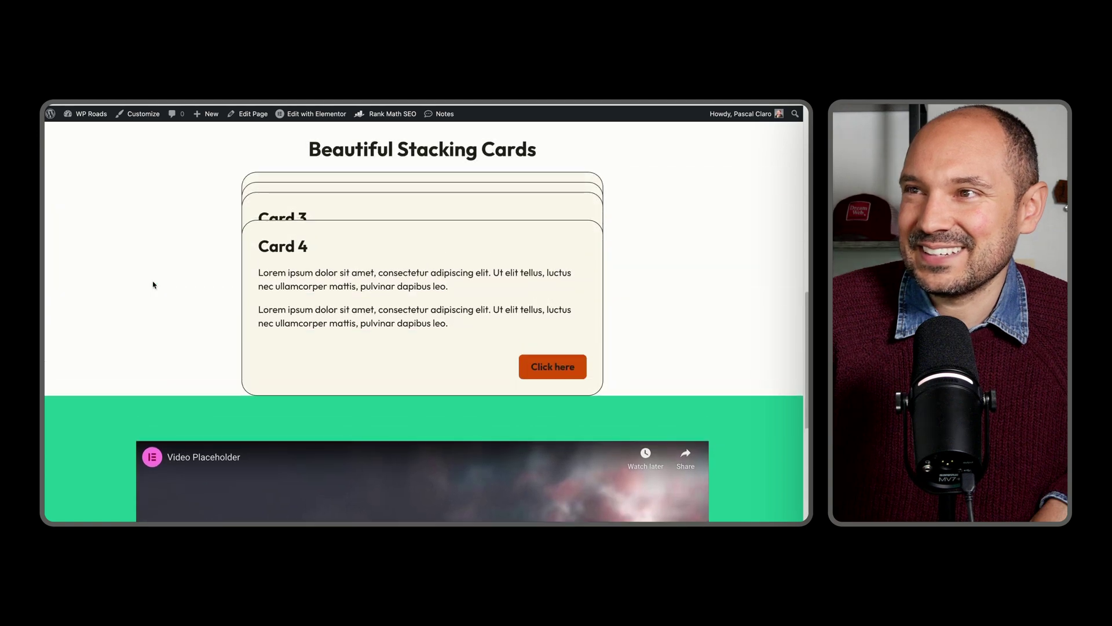